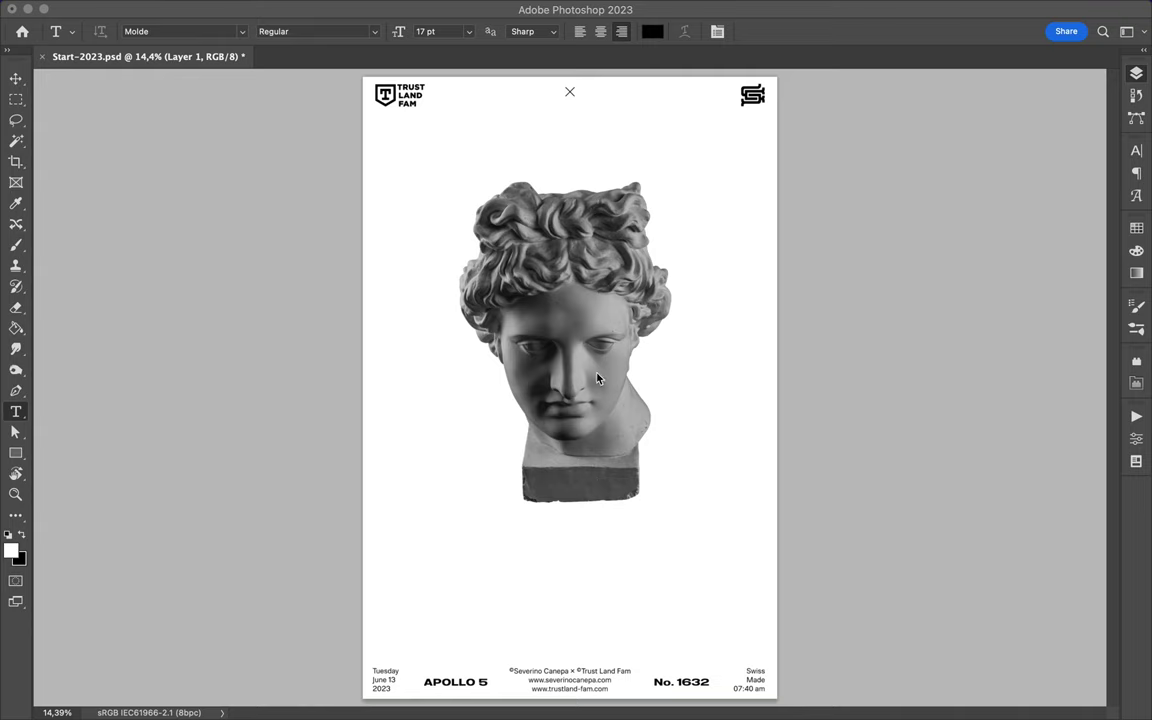
# Browse the graffiti asset folders and open the paint-brush text effect 103.psd in Photoshop
pyautogui.press('b')
pyautogui.click(440, 695)
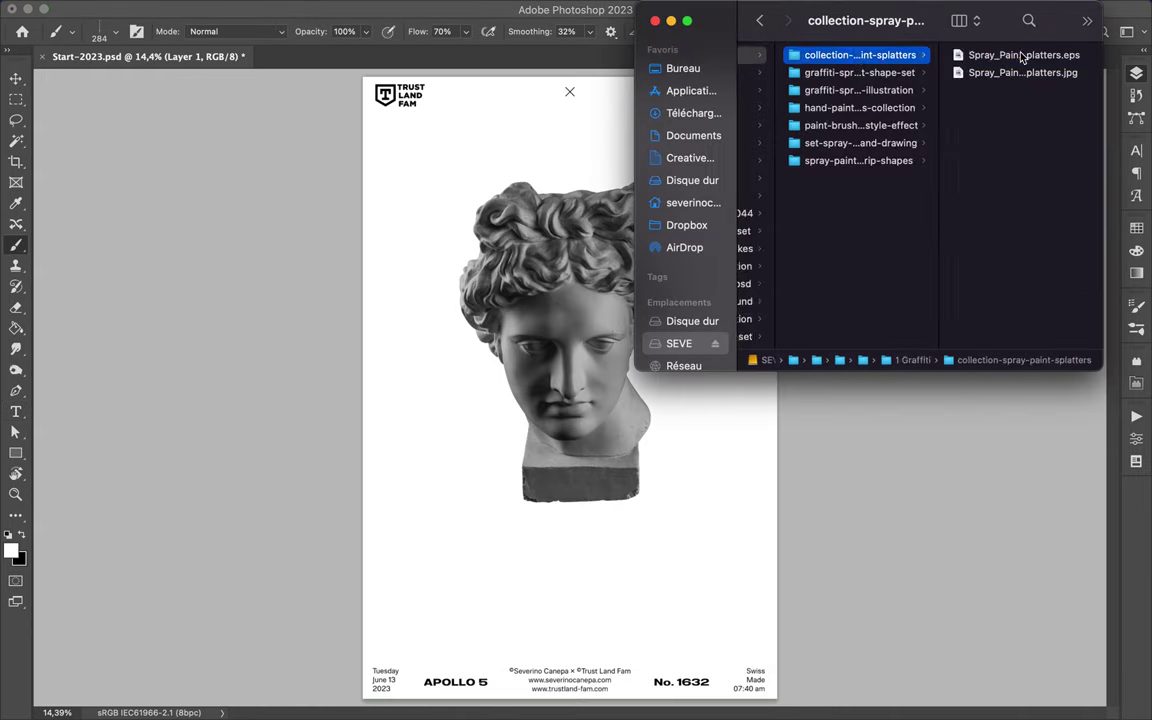
pyautogui.click(1020, 72)
pyautogui.doubleClick(811, 58)
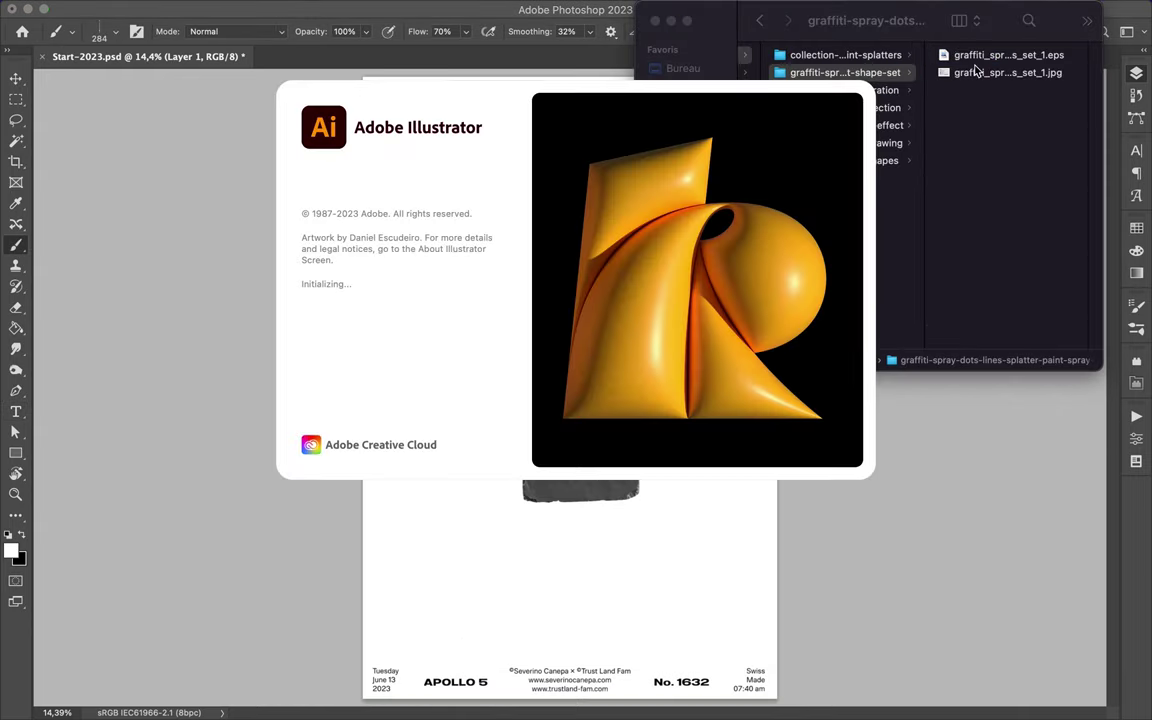
pyautogui.click(836, 87)
pyautogui.click(990, 72)
pyautogui.click(818, 123)
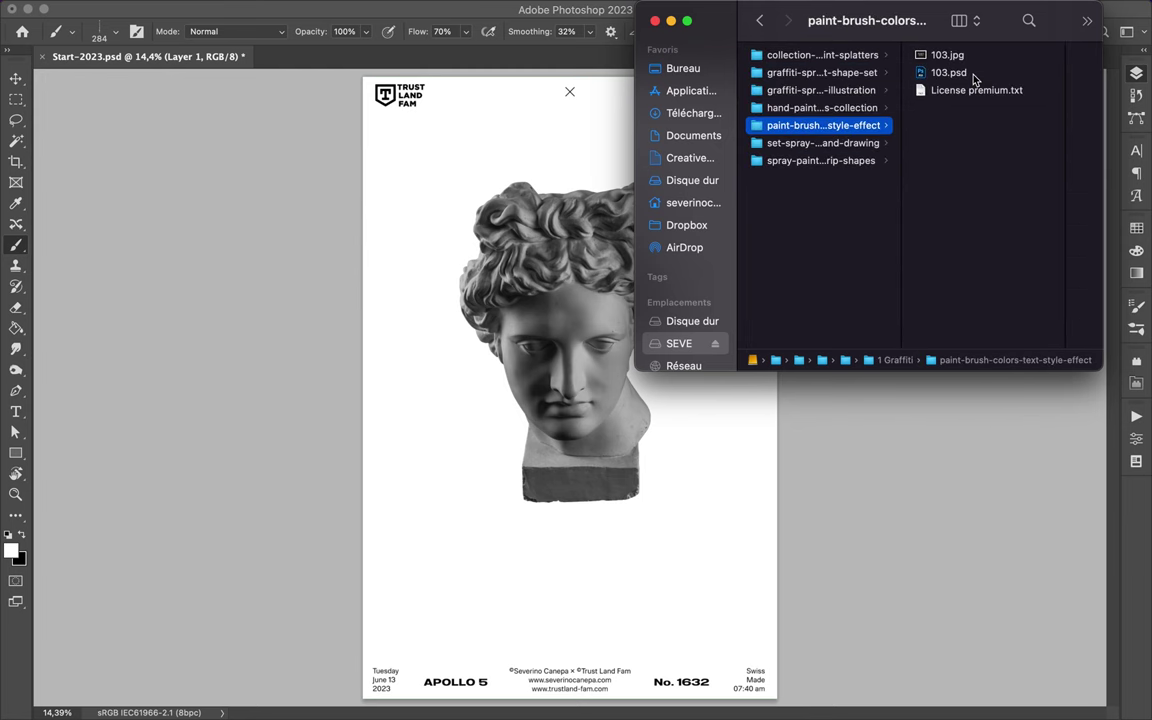
pyautogui.click(794, 72)
pyautogui.moveTo(794, 72)
pyautogui.mouseDown()
pyautogui.moveTo(630, 658)
pyautogui.moveTo(589, 692)
pyautogui.mouseUp()
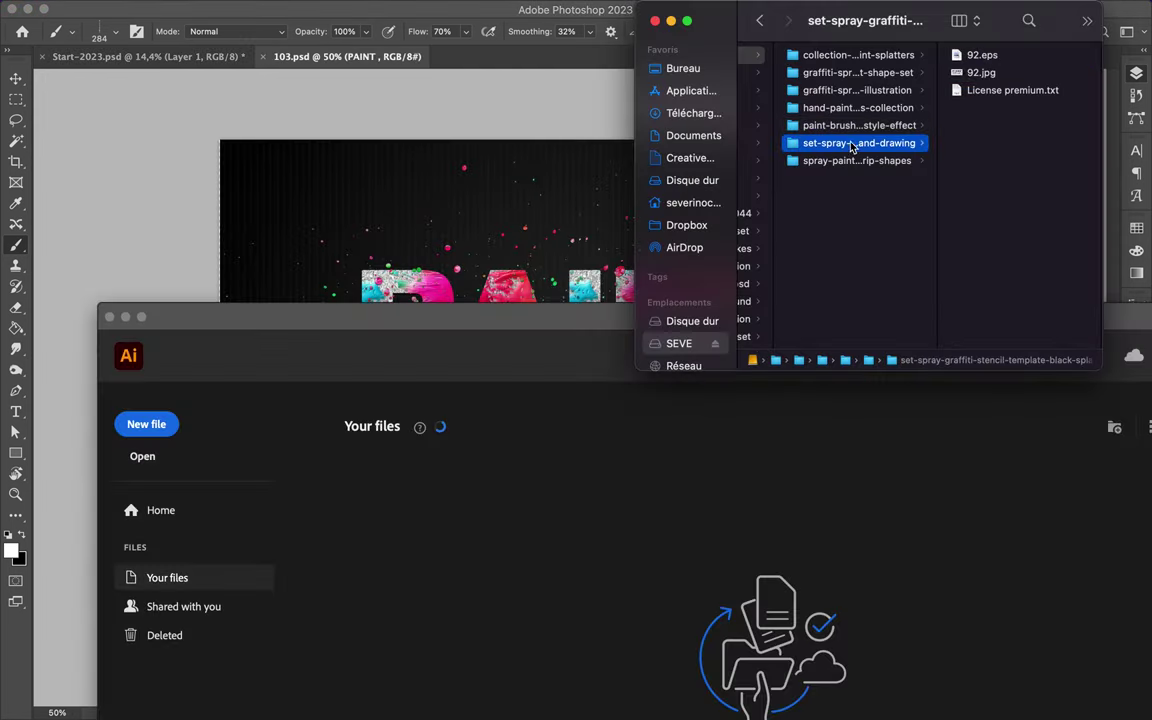
# Dismiss the tablet alert and retype the PAINT text layer as APOLLO
pyautogui.click(848, 72)
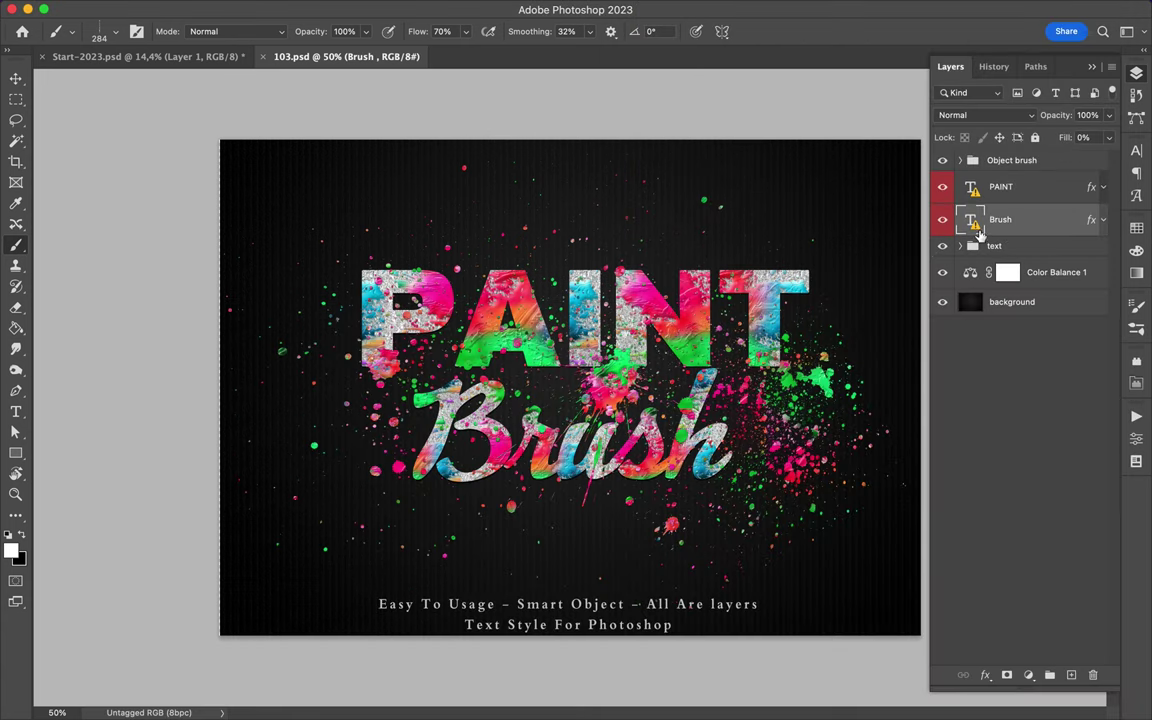
pyautogui.doubleClick(971, 187)
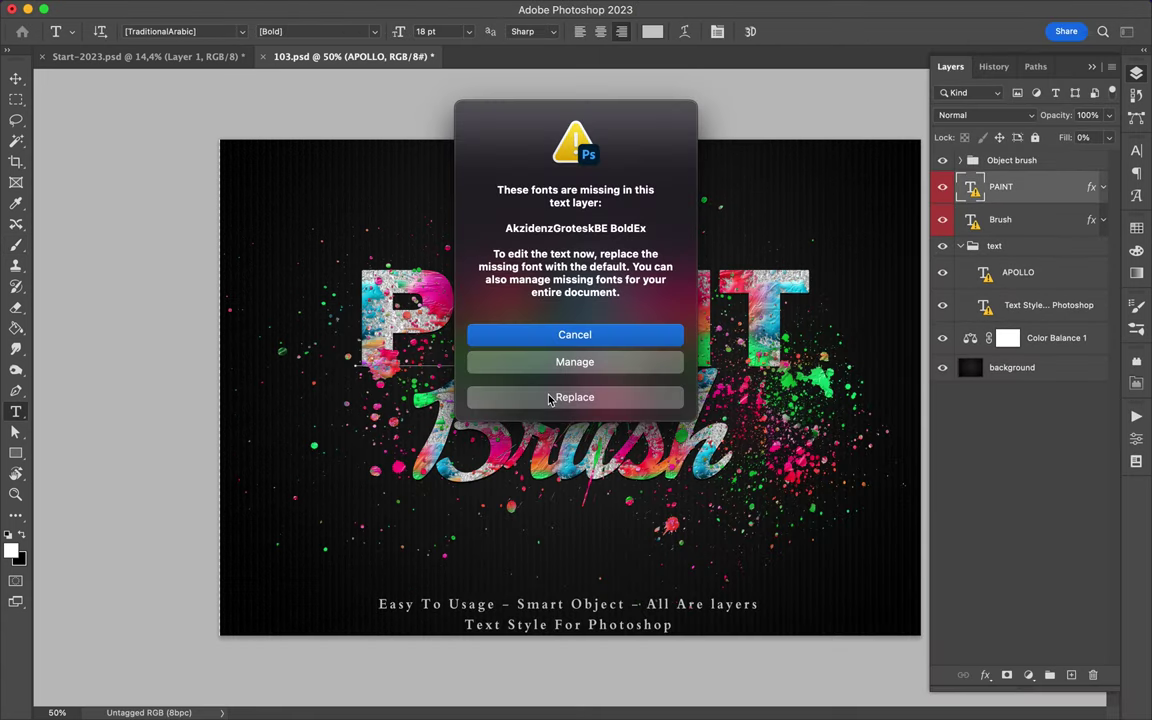
pyautogui.click(575, 342)
pyautogui.write('APOLLO')
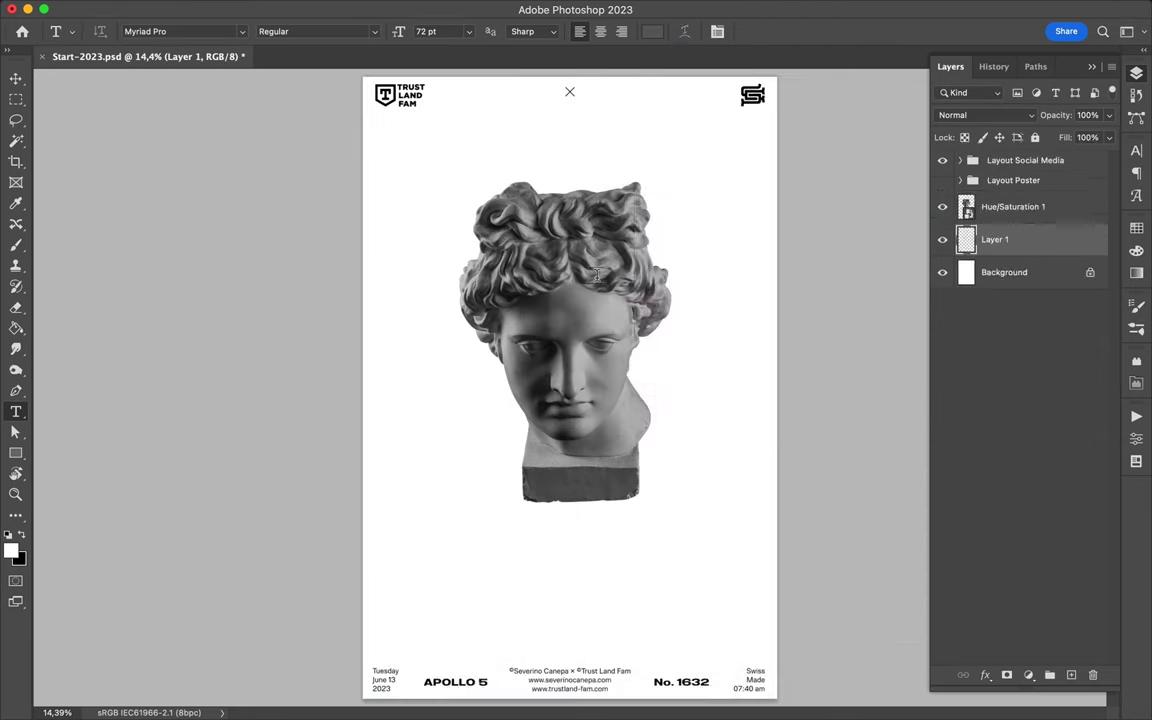
# Open the spray-stroke EPS 2101_m01_i009_n014.eps in Illustrator and paste a stroke into the poster
pyautogui.click(416, 690)
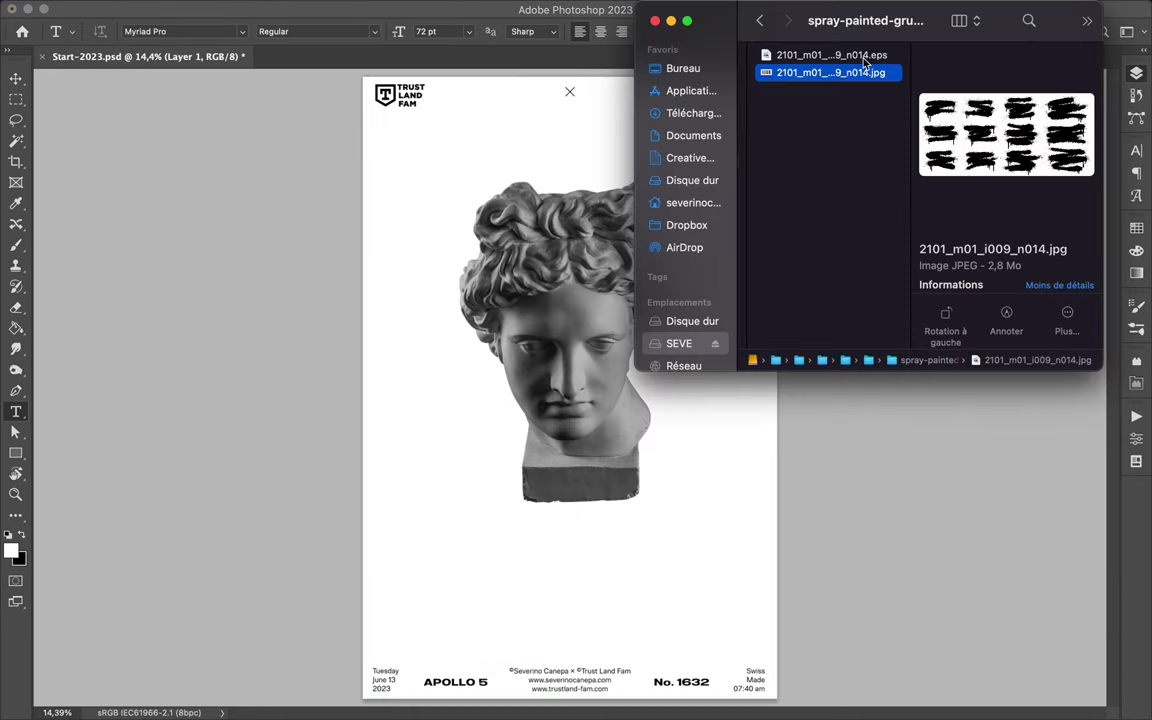
pyautogui.moveTo(831, 55)
pyautogui.mouseDown()
pyautogui.moveTo(806, 260)
pyautogui.moveTo(542, 700)
pyautogui.mouseUp()
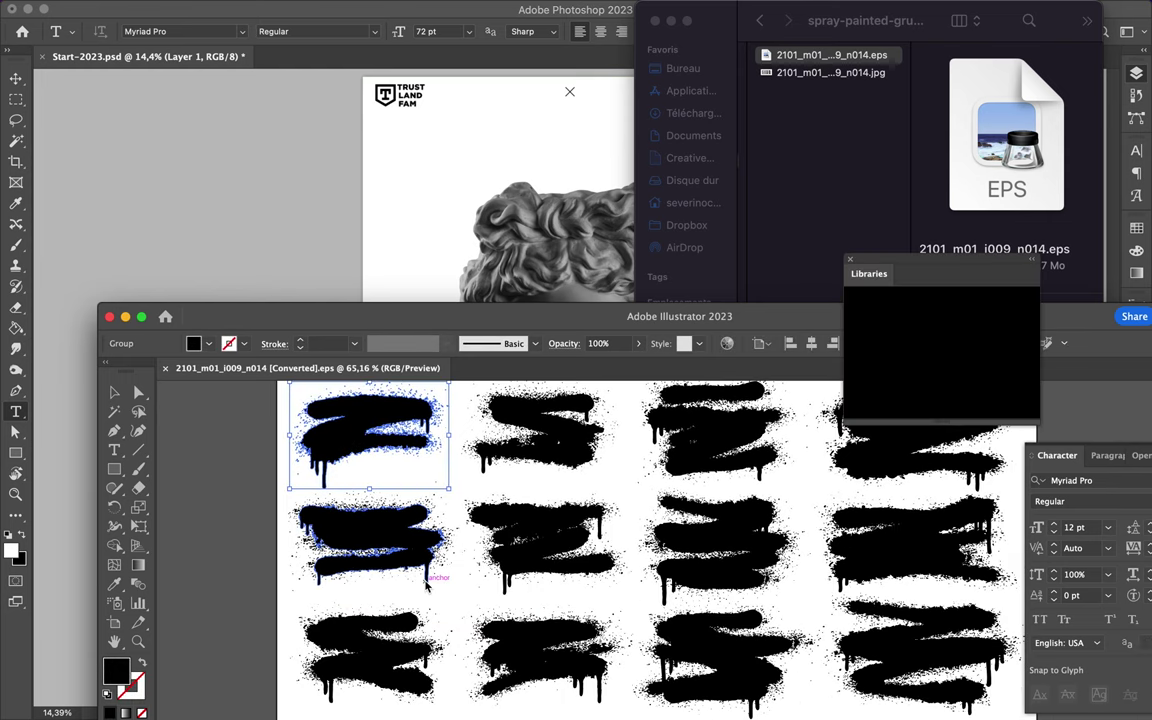
pyautogui.click(543, 284)
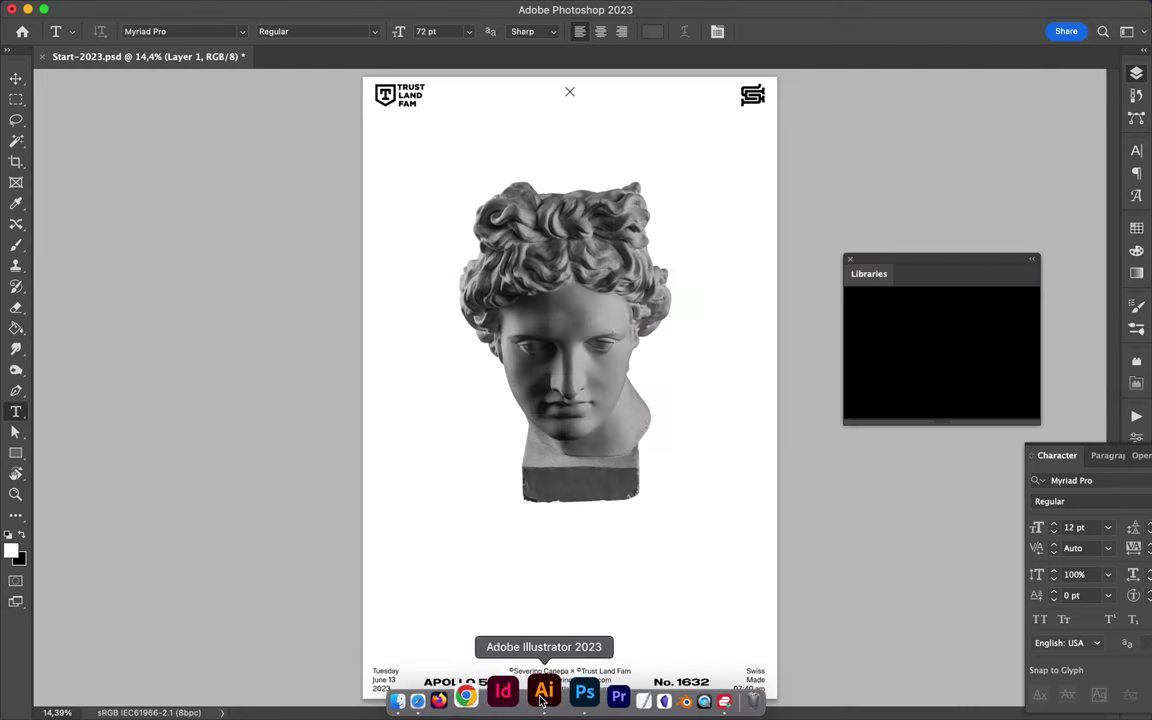
pyautogui.press('super+v')
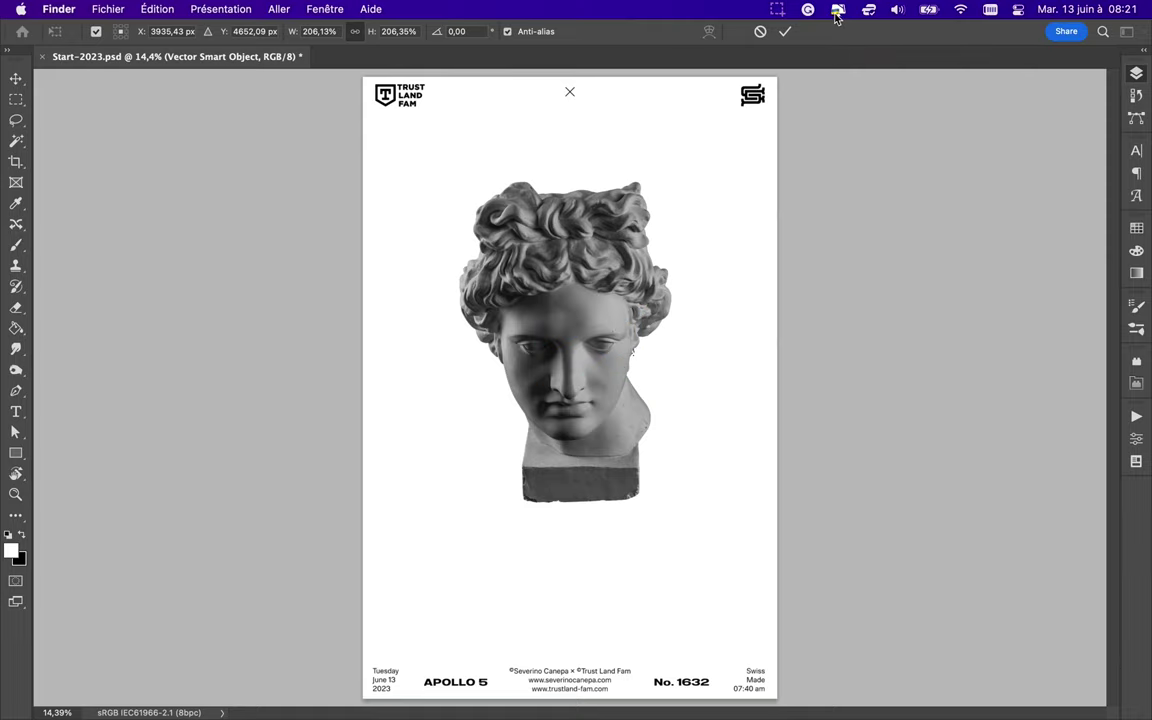
# Position the pasted black dripping spray stroke across the statue's eyes
pyautogui.click(838, 12)
pyautogui.click(791, 211)
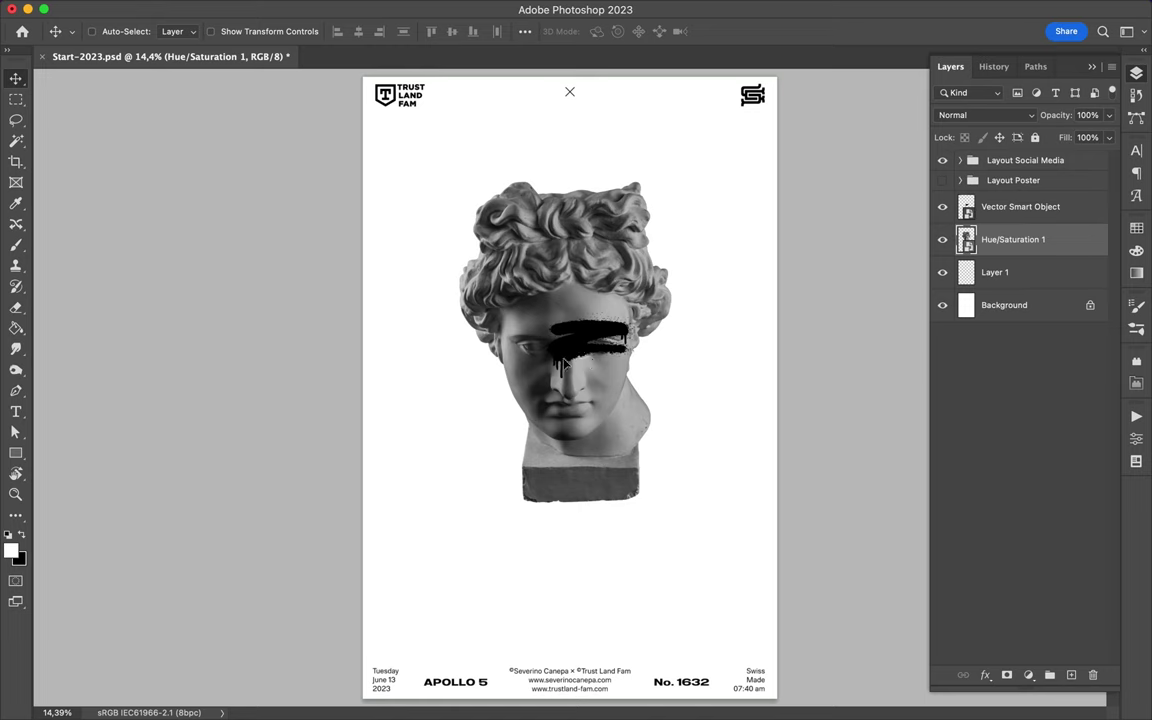
pyautogui.moveTo(562, 365); pyautogui.dragTo(573, 395)
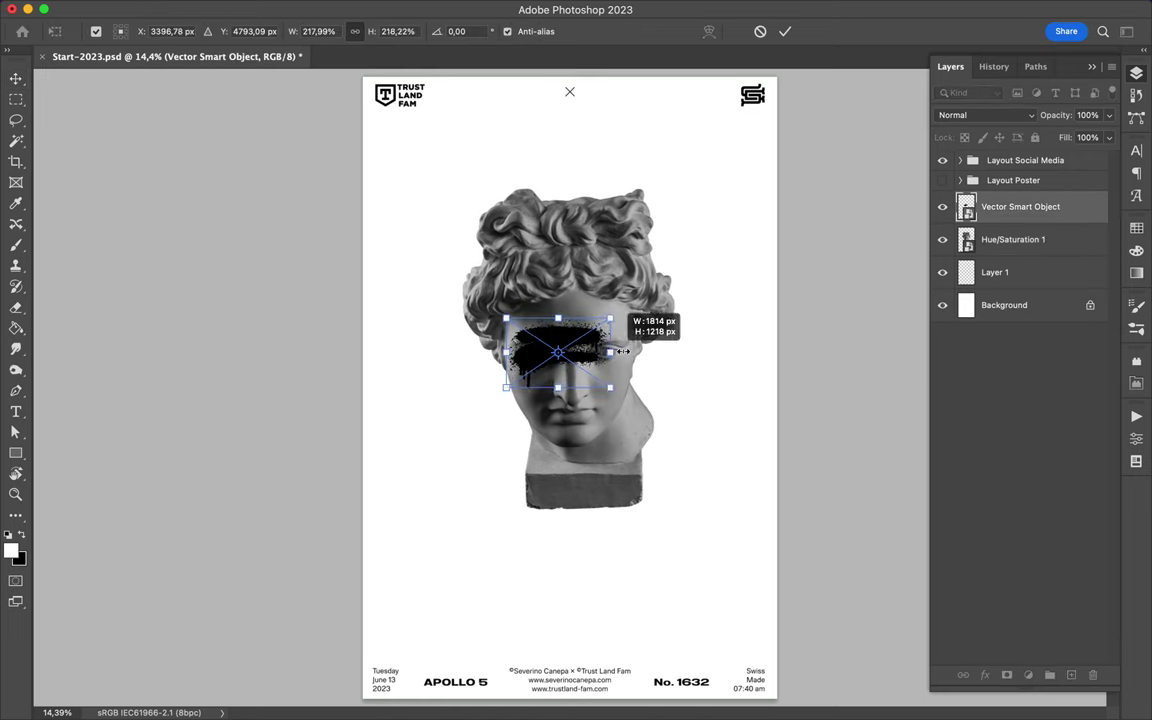
# Draw a small rectangle shape above the eyes
pyautogui.press('u')
pyautogui.moveTo(519, 313); pyautogui.dragTo(530, 318)
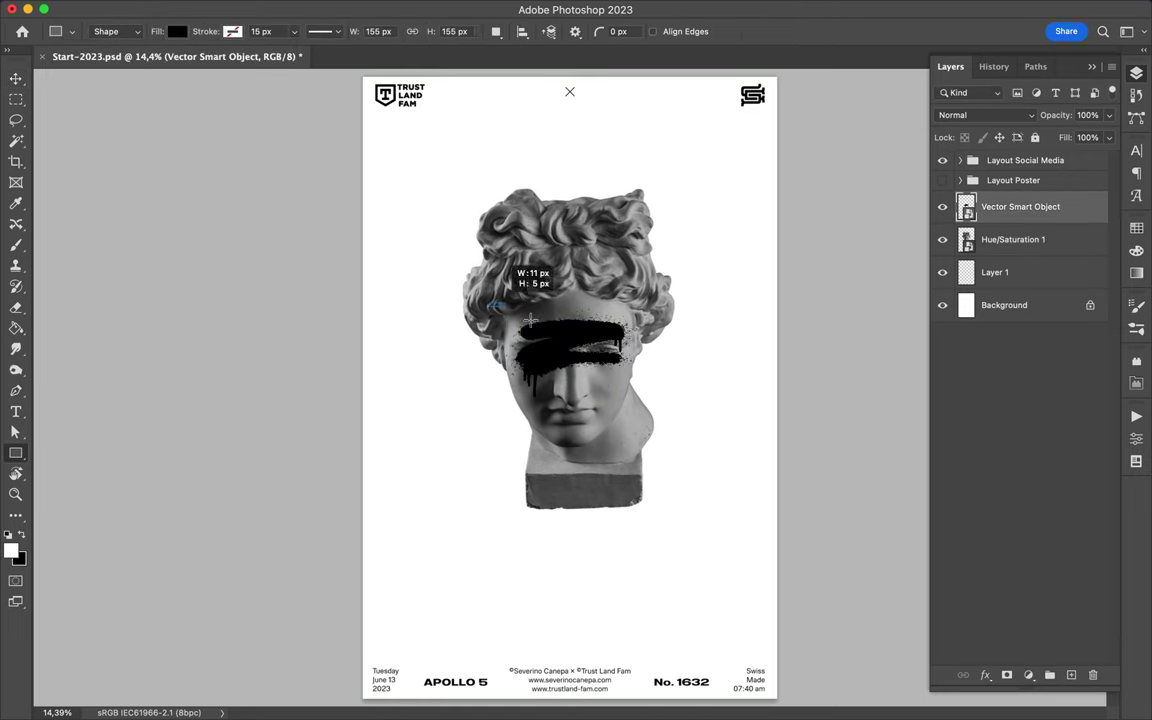
pyautogui.moveTo(655, 421); pyautogui.dragTo(654, 420)
# Open the 92 spray drips set in Illustrator and bring a black drip into the poster
pyautogui.press('v')
pyautogui.press('super+Tab')
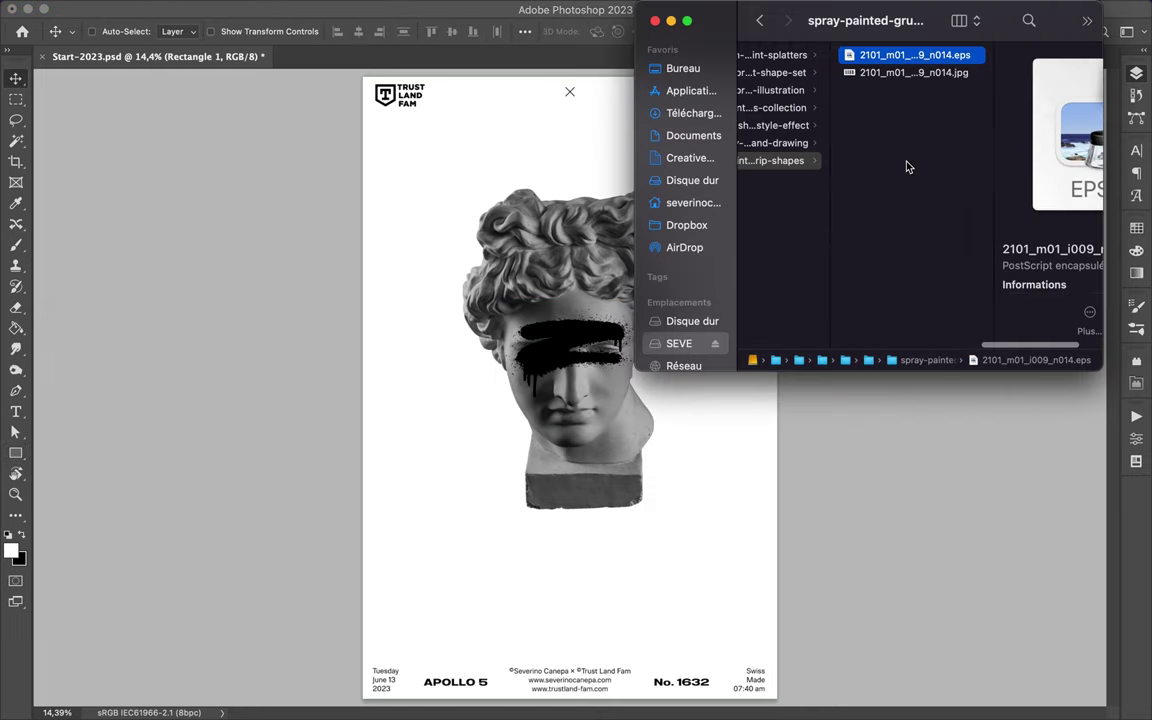
pyautogui.moveTo(790, 55); pyautogui.dragTo(460, 693)
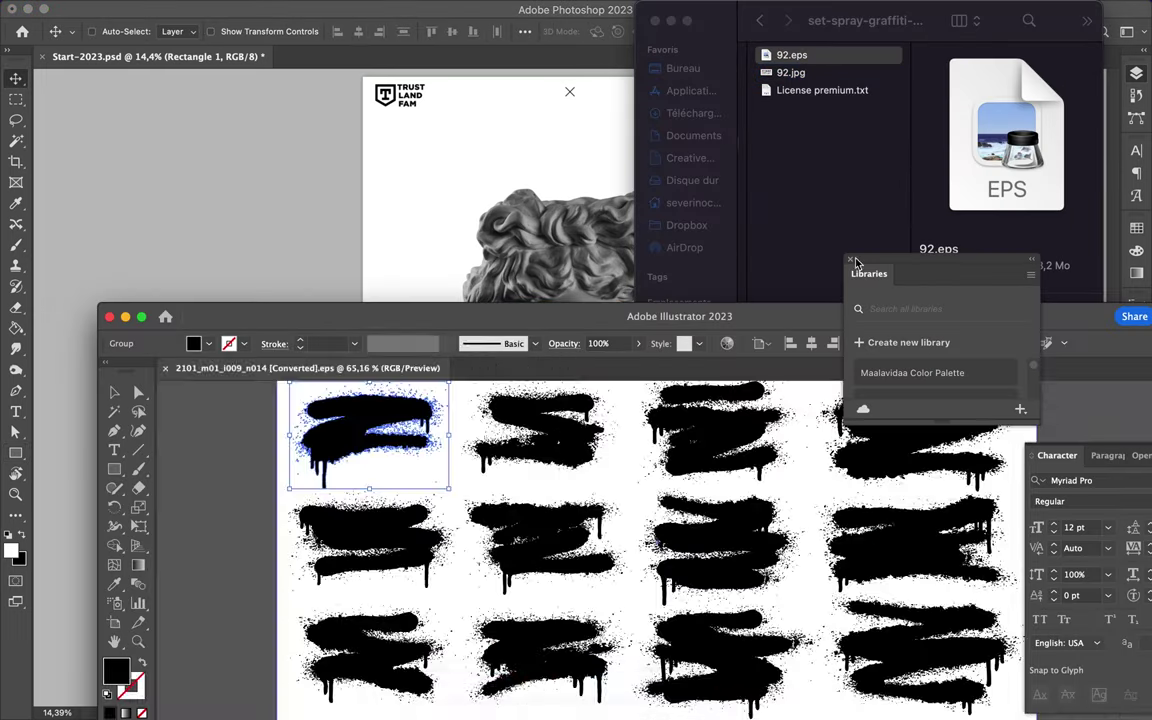
pyautogui.click(851, 262)
pyautogui.click(489, 527)
pyautogui.scroll(-3, 489, 527)
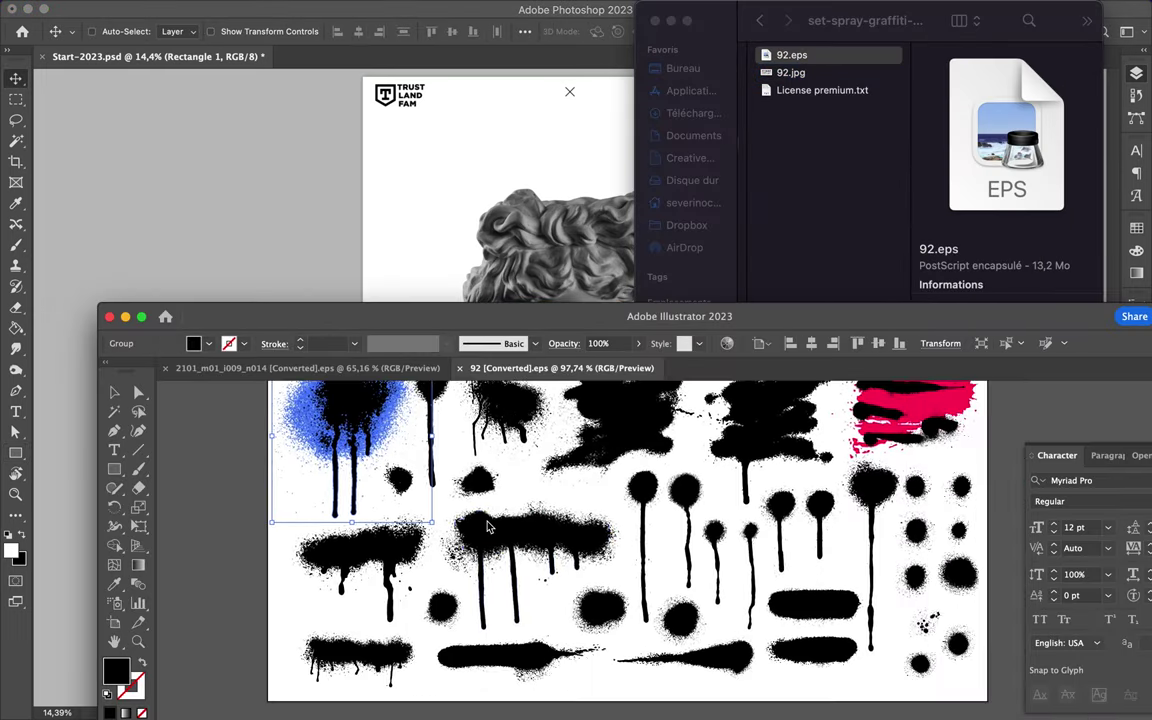
pyautogui.moveTo(520, 260); pyautogui.dragTo(520, 258)
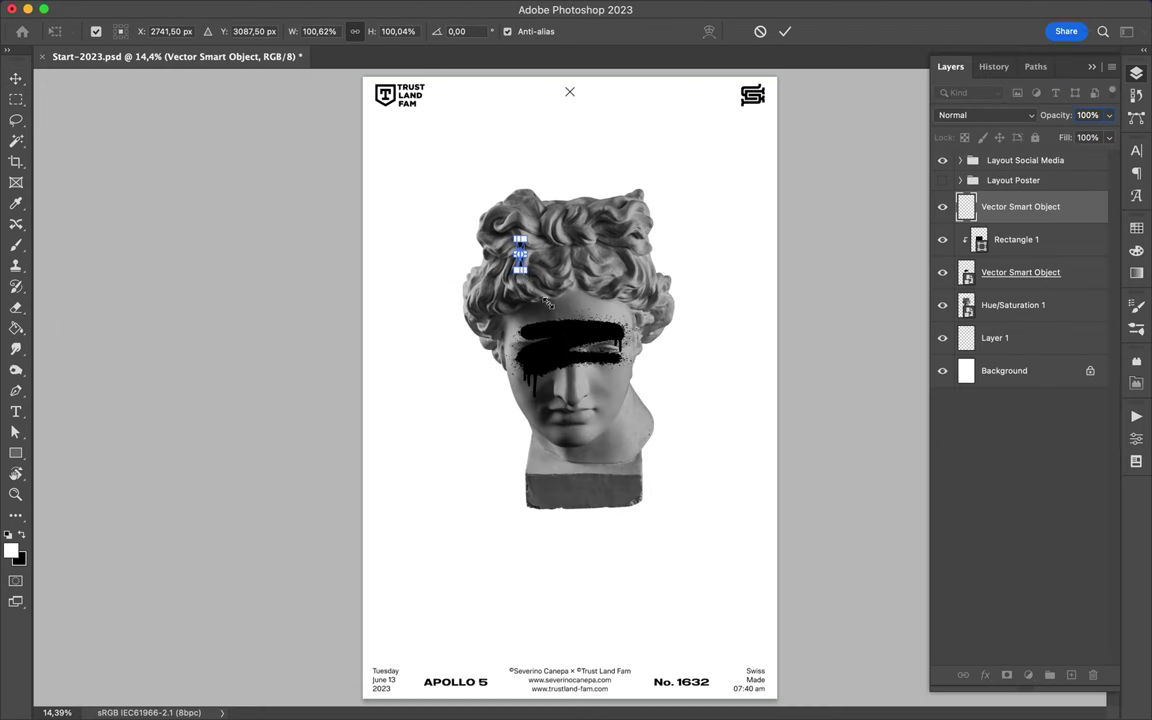
# Reorder the drip layer, clip a rectangle to it, and close the drip documents
pyautogui.moveTo(990, 250); pyautogui.dragTo(988, 252)
pyautogui.moveTo(655, 500); pyautogui.dragTo(664, 548)
pyautogui.keyDown('alt'); pyautogui.click(1006, 240); pyautogui.keyUp('alt')
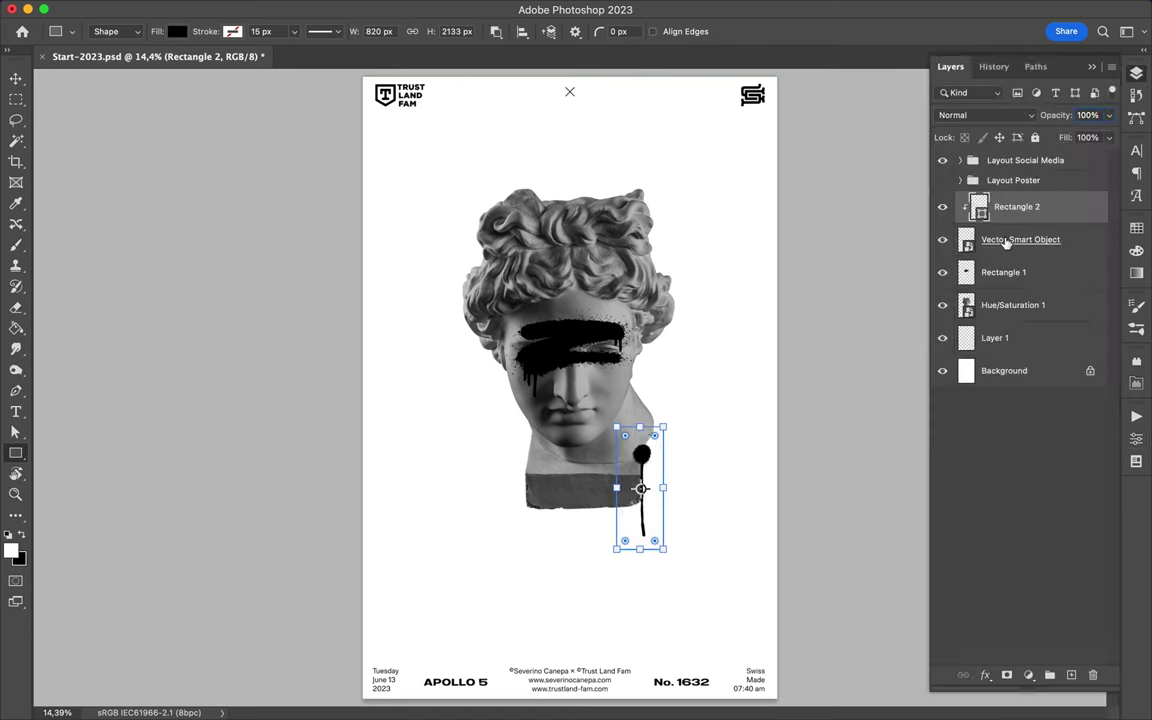
pyautogui.click(530, 691)
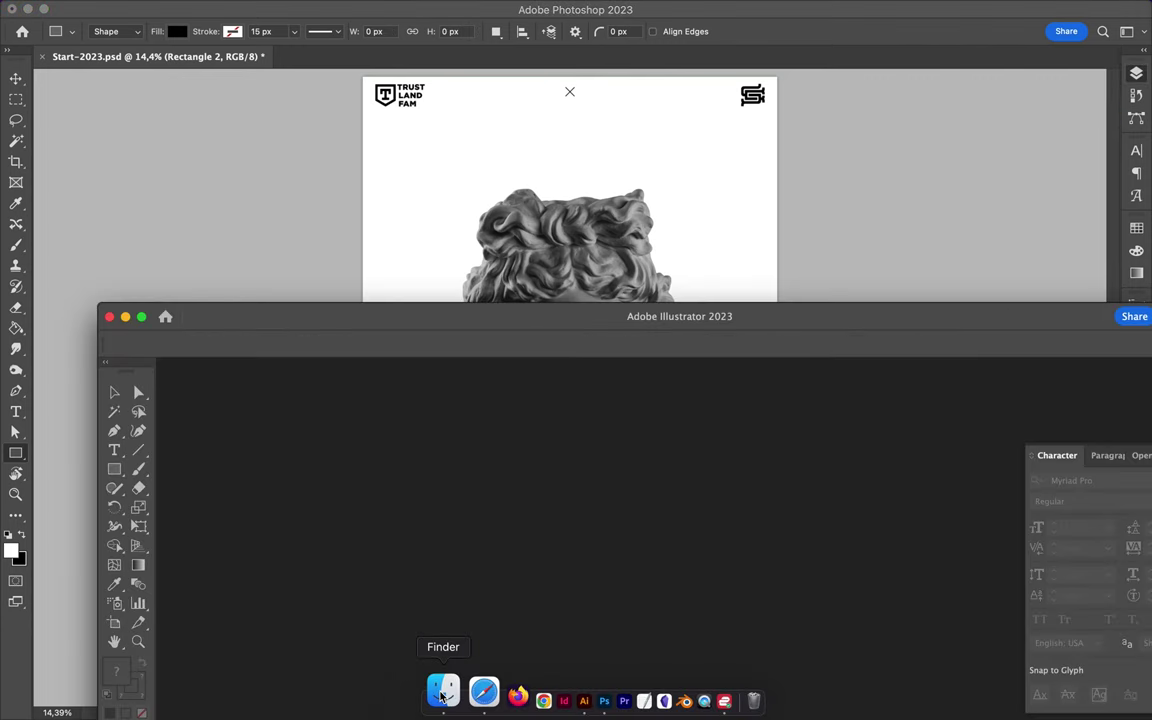
pyautogui.click(442, 689)
# Browse the Finder asset folders to locate the graffiti shapes pack
pyautogui.click(810, 72)
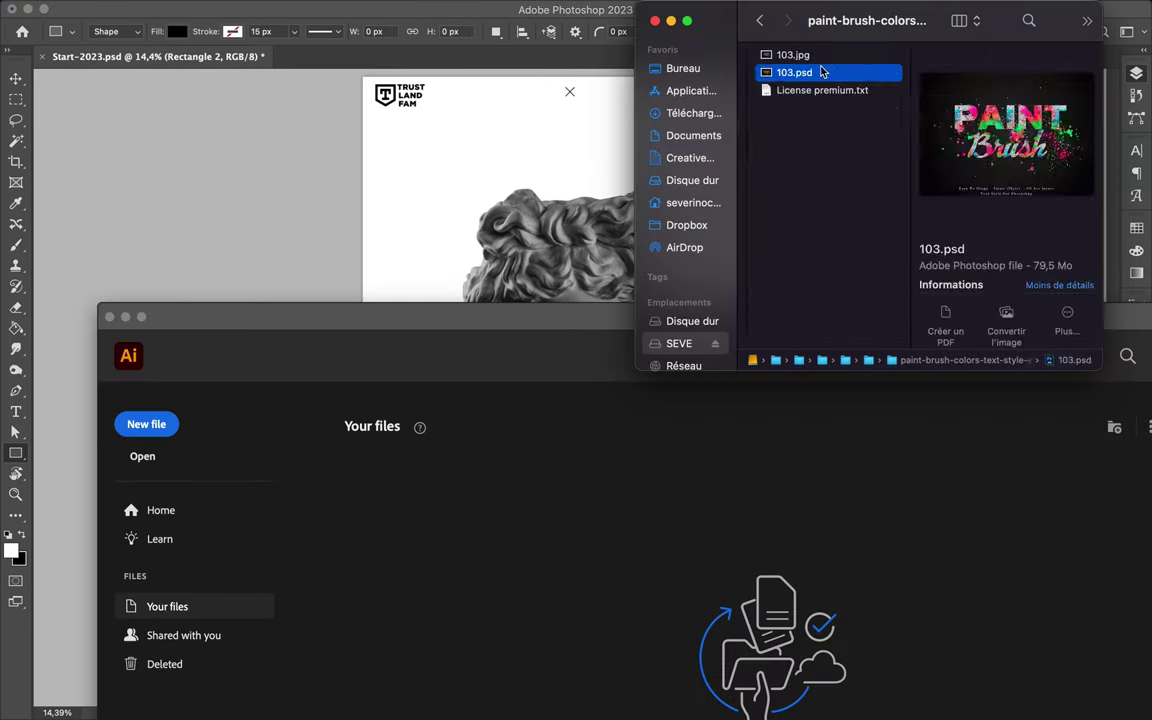
pyautogui.press('Left')
pyautogui.press('Up')
pyautogui.press('Right')
pyautogui.press('Down')
pyautogui.press('Down')
pyautogui.press('Left')
pyautogui.press('Up')
pyautogui.press('Right')
pyautogui.press('Down')
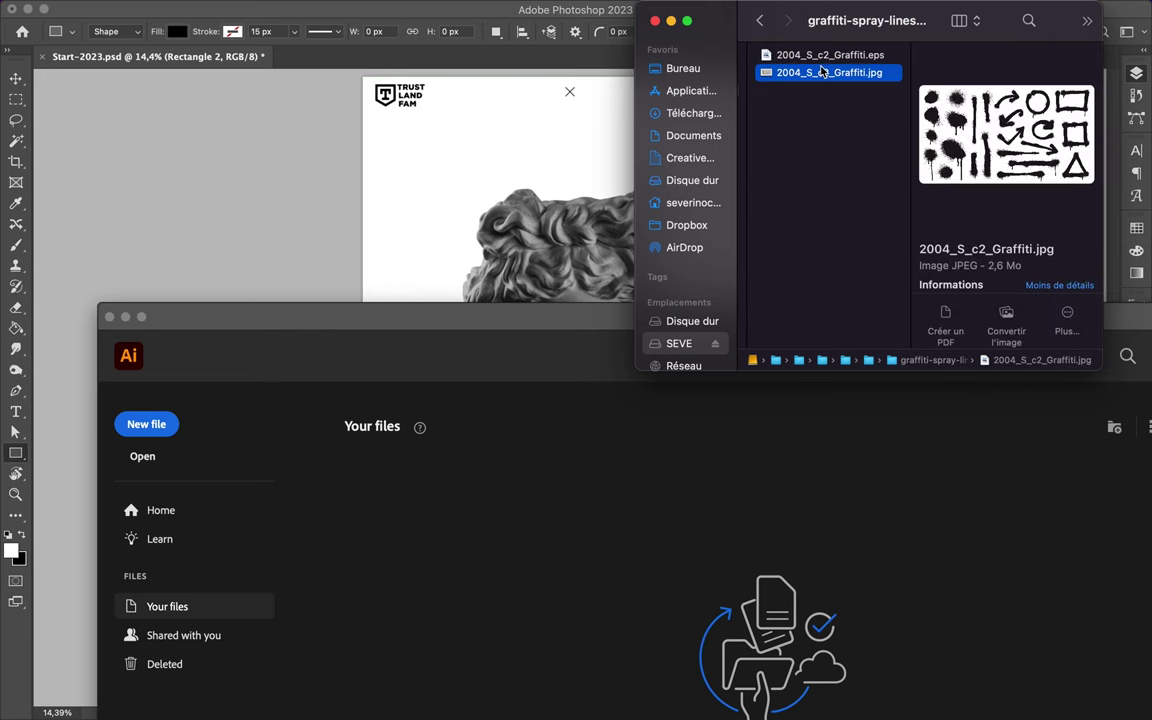
# Open 2004_S_c2_Graffiti.eps in Illustrator and drop its square frame above the statue's head
pyautogui.moveTo(820, 55); pyautogui.dragTo(535, 694)
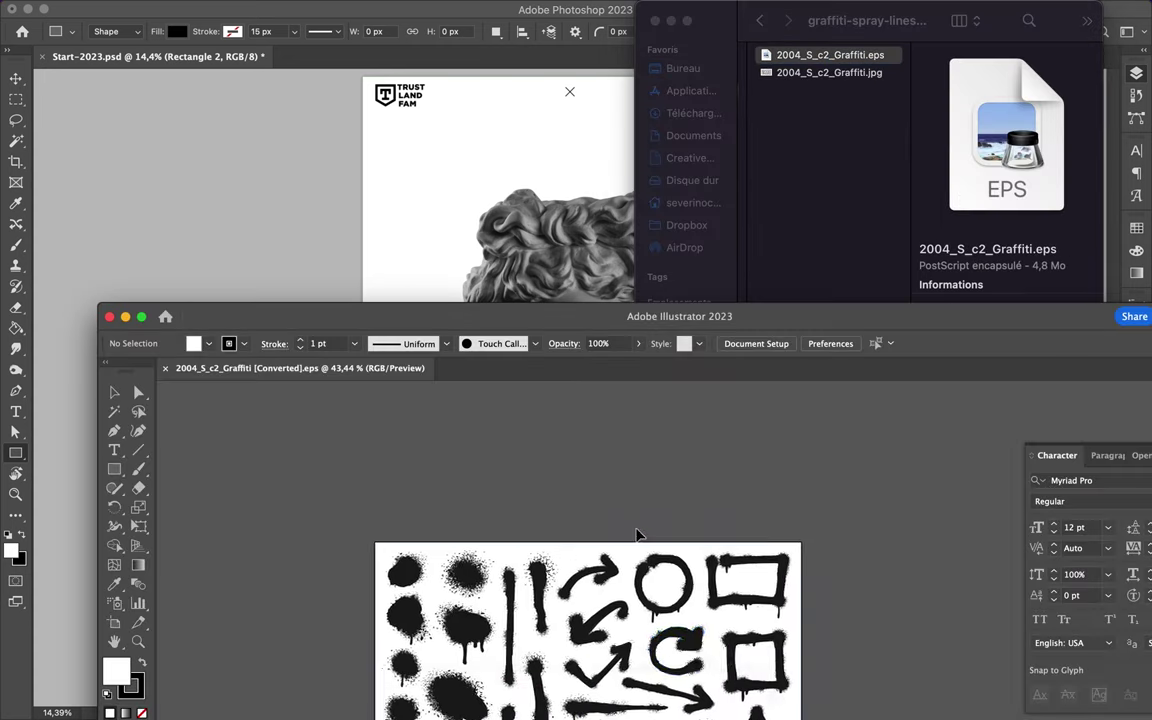
pyautogui.hotkey('ctrl', 'a')
pyautogui.click(1064, 253)
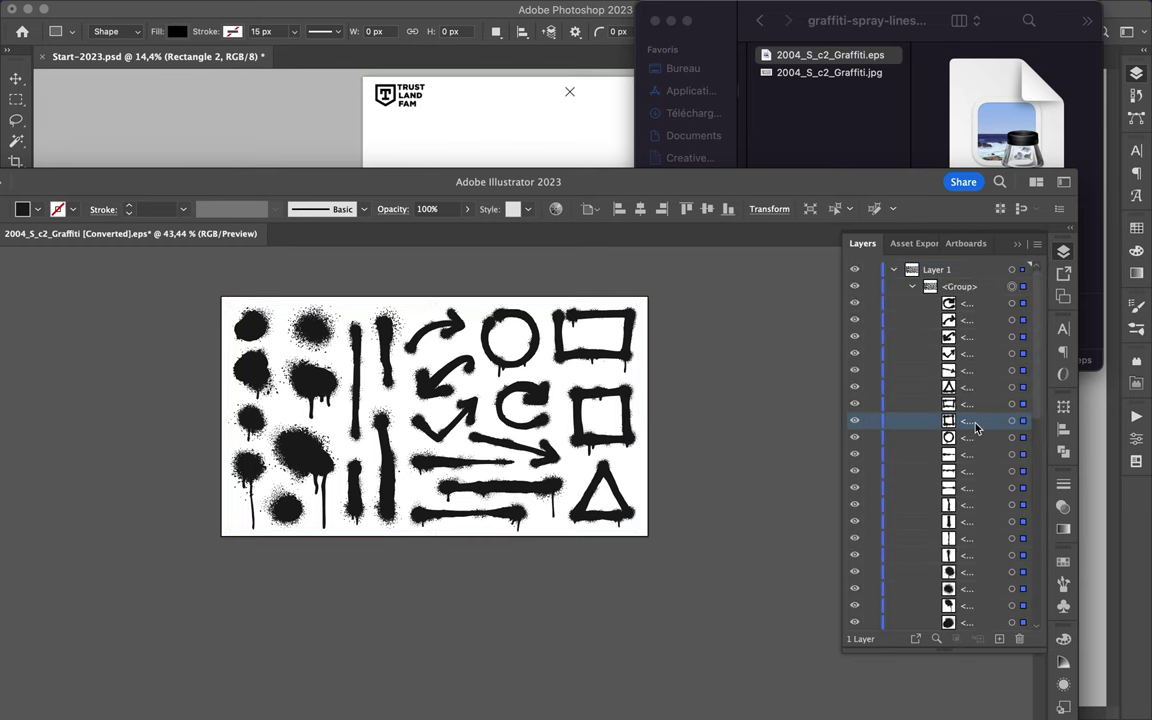
pyautogui.hotkey('ctrl', 'a')
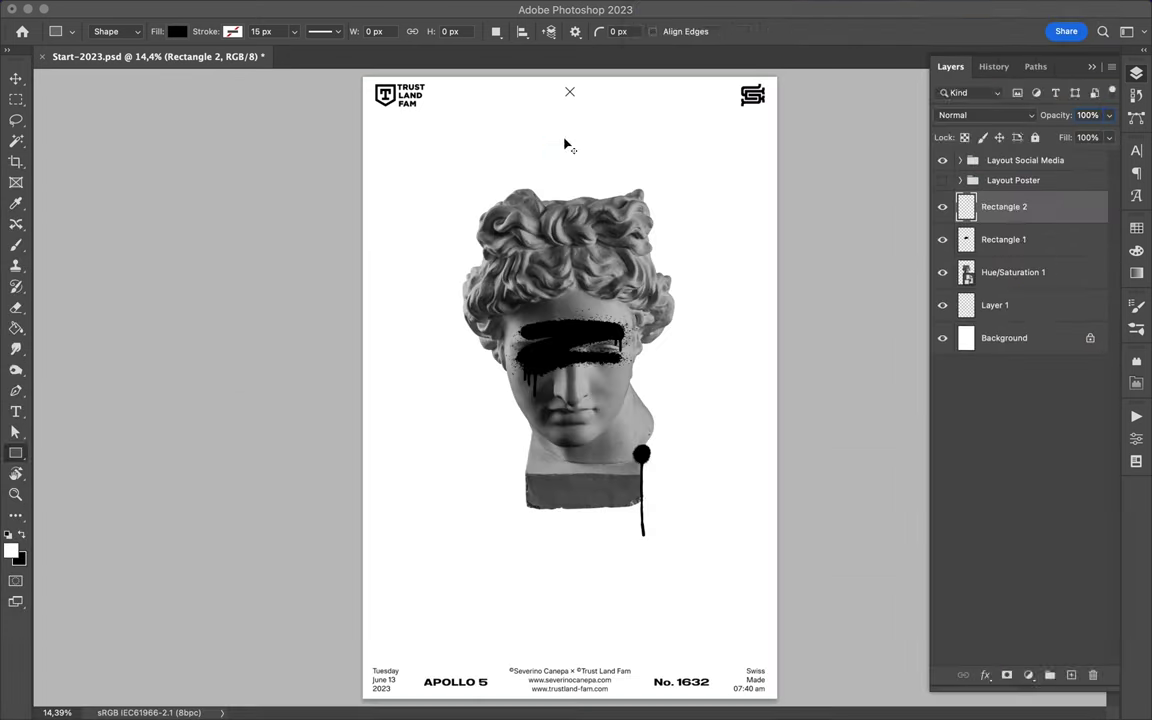
pyautogui.moveTo(676, 422); pyautogui.dragTo(566, 144)
# Commit the square frame and rearrange the graffiti artwork in Illustrator's layer stack
pyautogui.press('Return')
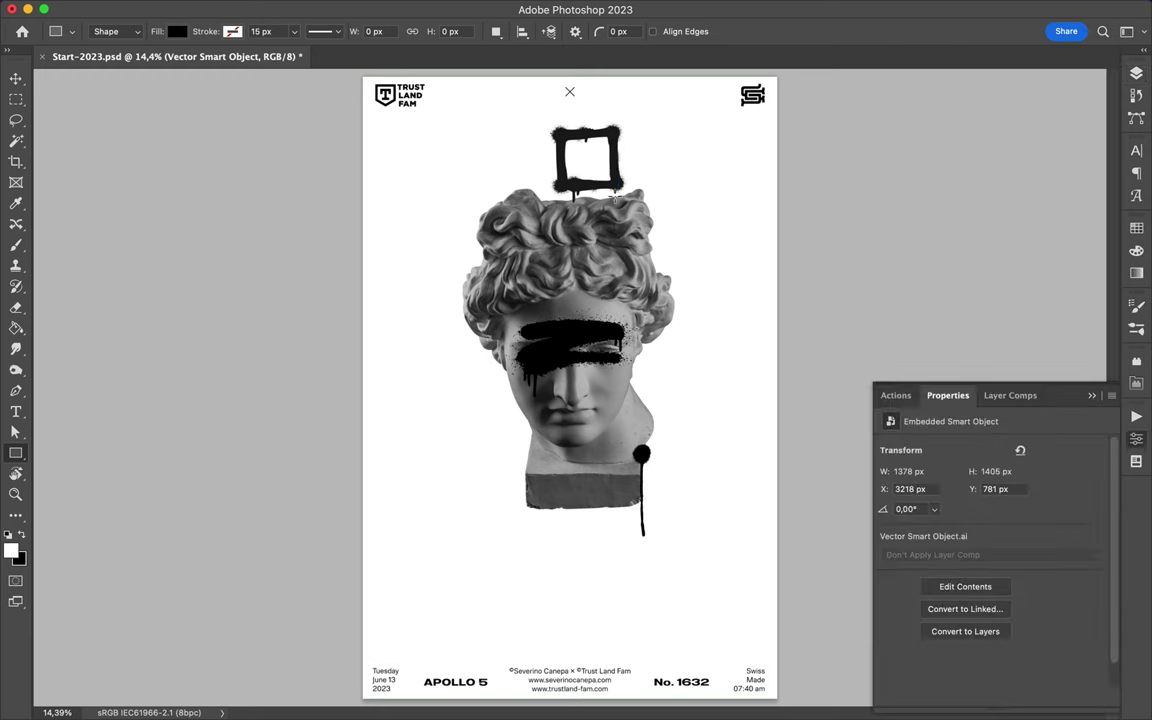
pyautogui.press('super+Tab')
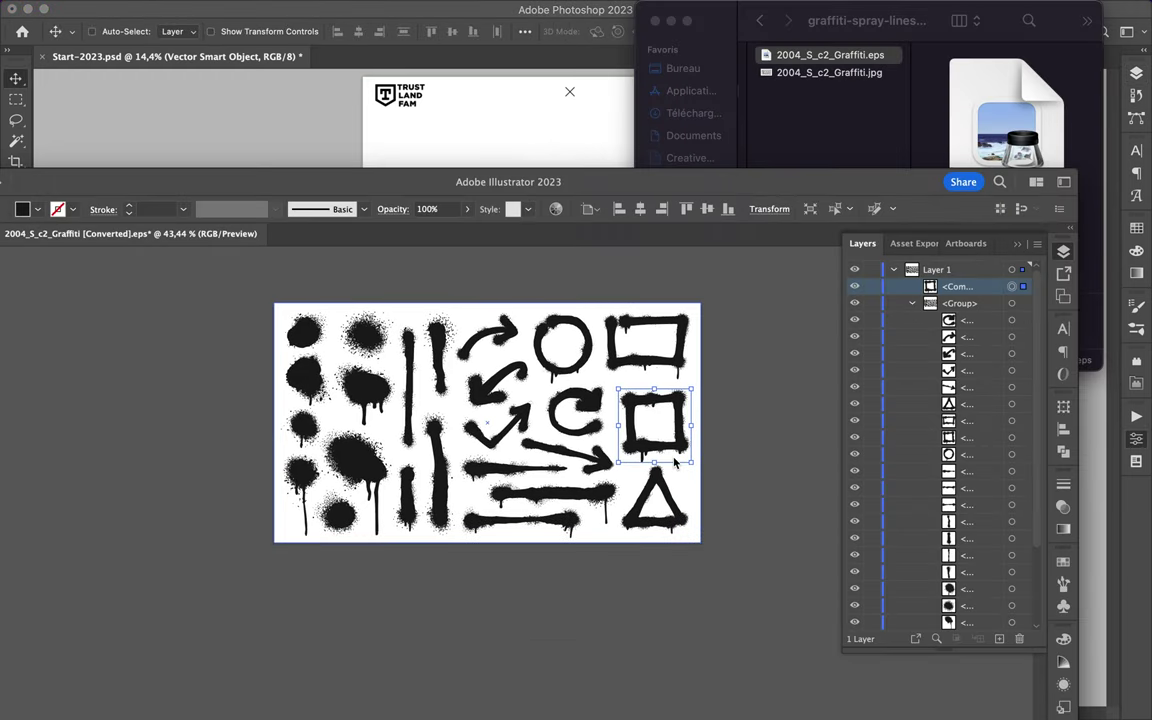
pyautogui.click(520, 337)
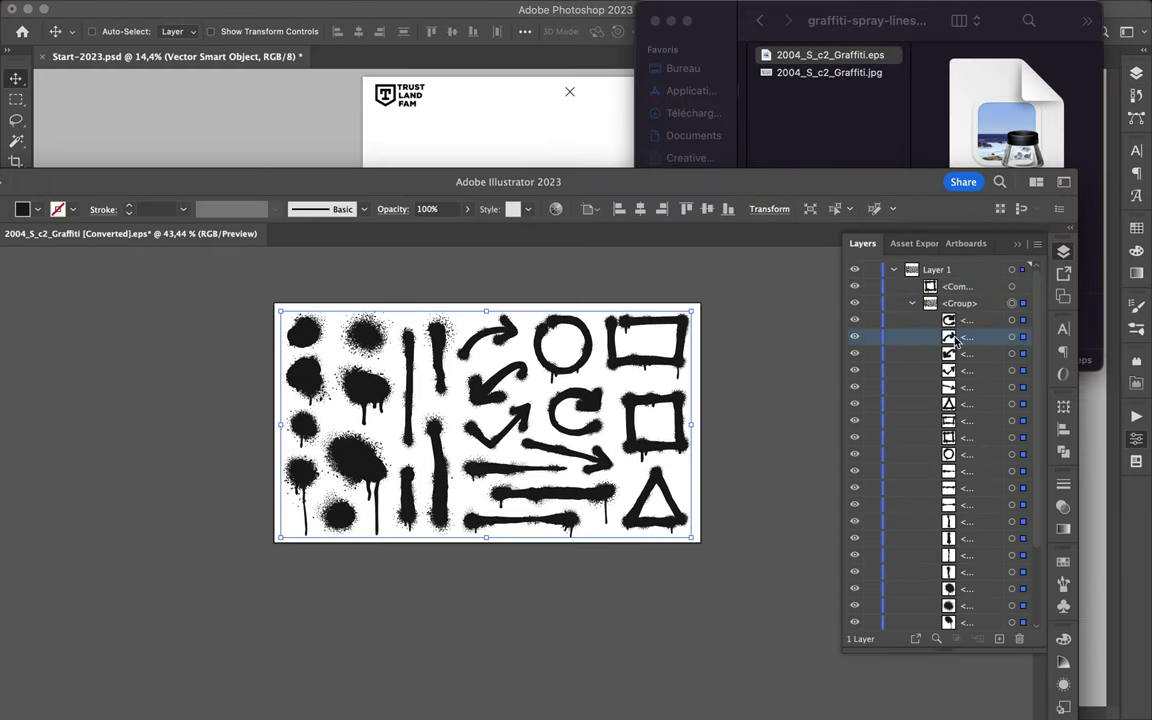
pyautogui.moveTo(512, 335); pyautogui.dragTo(957, 288)
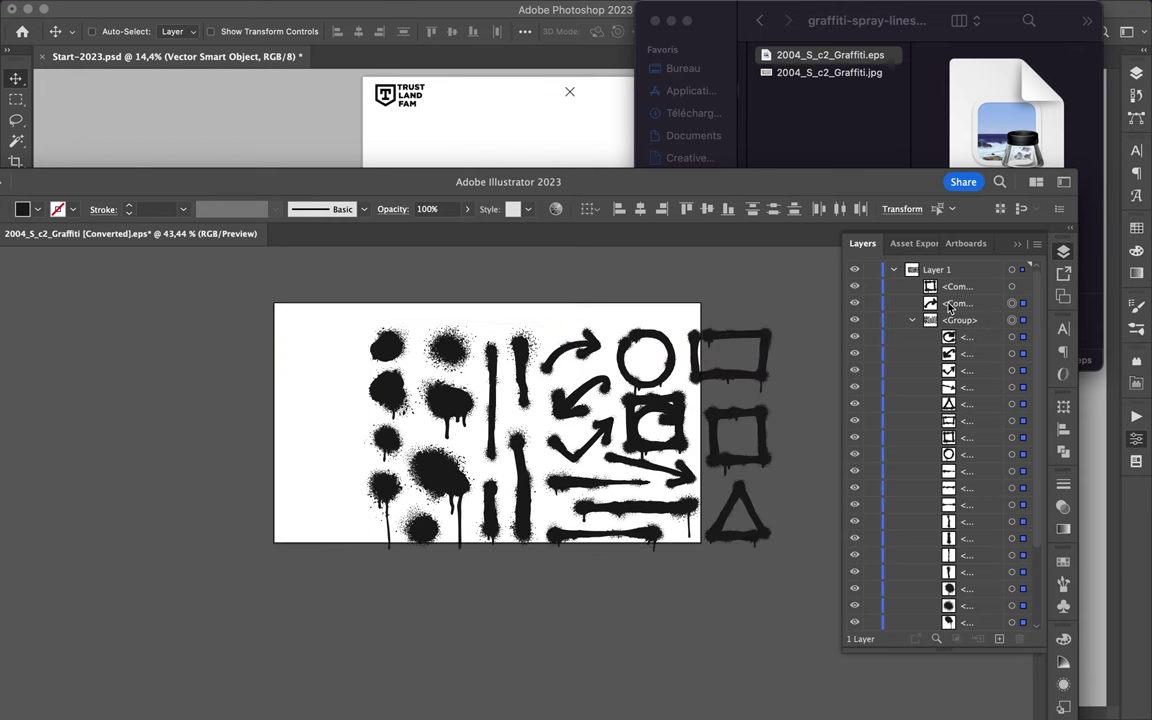
# Place the black spray-paint arrow from the graffiti set on the statue's hair
pyautogui.moveTo(650, 505); pyautogui.dragTo(944, 287)
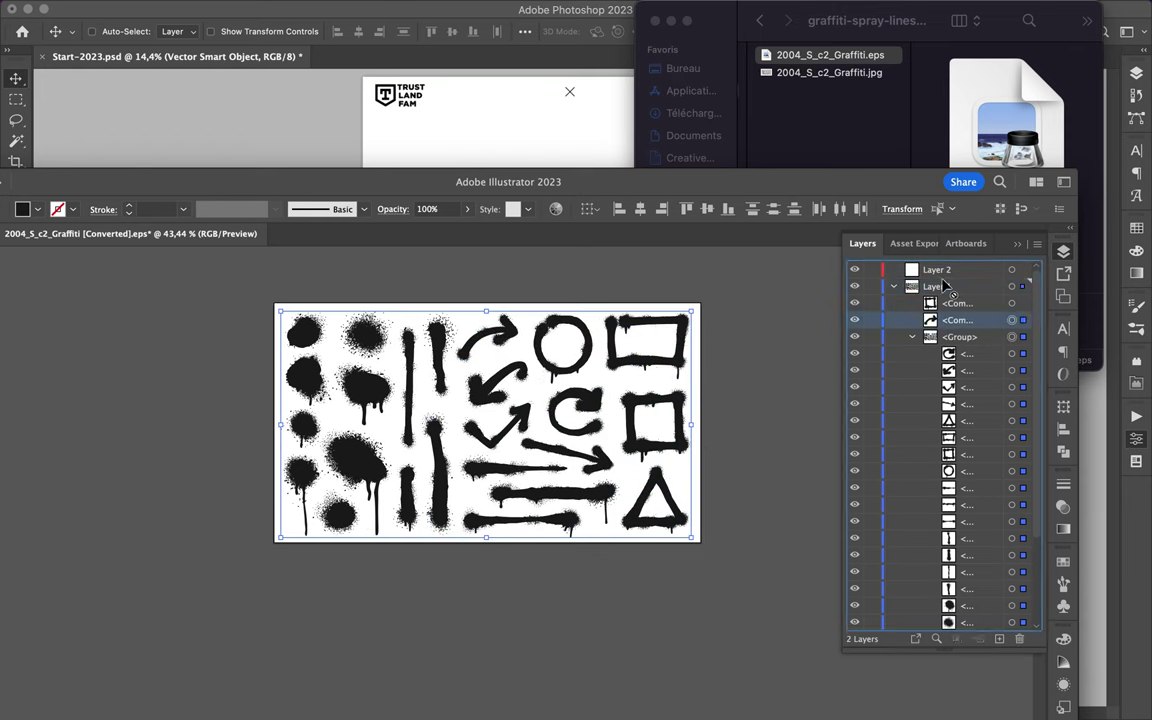
pyautogui.moveTo(555, 328); pyautogui.dragTo(683, 373)
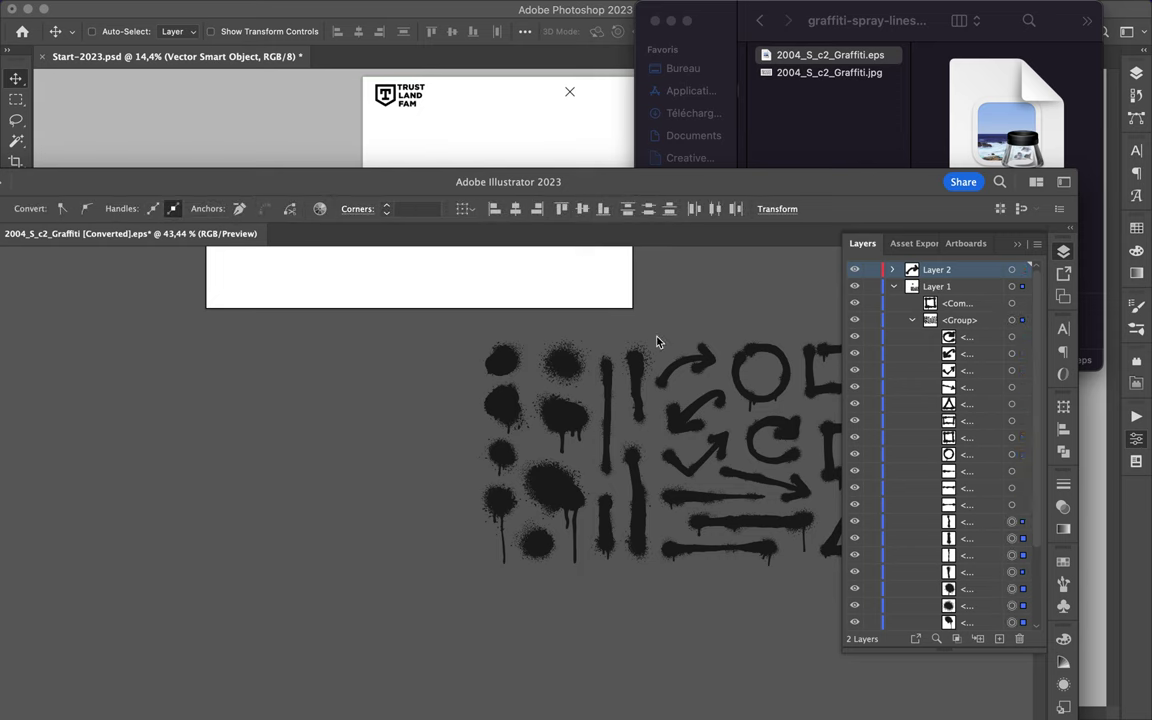
pyautogui.moveTo(707, 367)
pyautogui.mouseDown()
pyautogui.moveTo(561, 147)
pyautogui.moveTo(495, 265)
pyautogui.mouseUp()
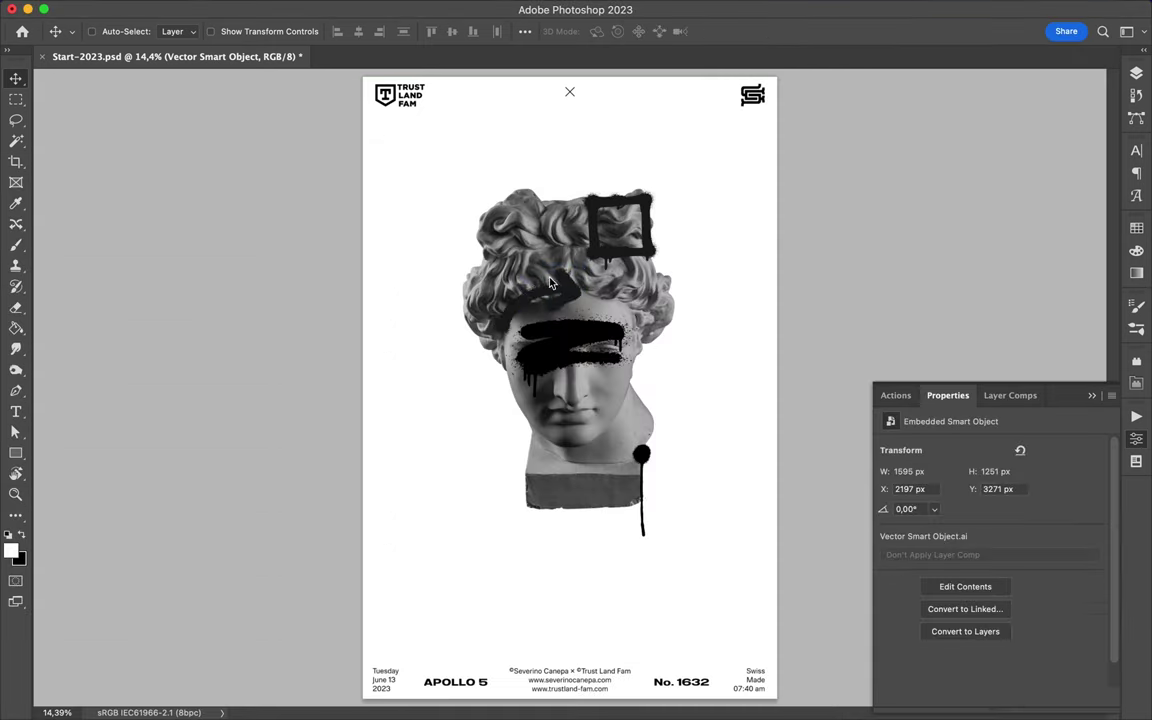
# Open AI.ai from 36 VECTOR SHAPES and place a tall black ink blot beside the bust's base
pyautogui.click(441, 705)
pyautogui.click(940, 213)
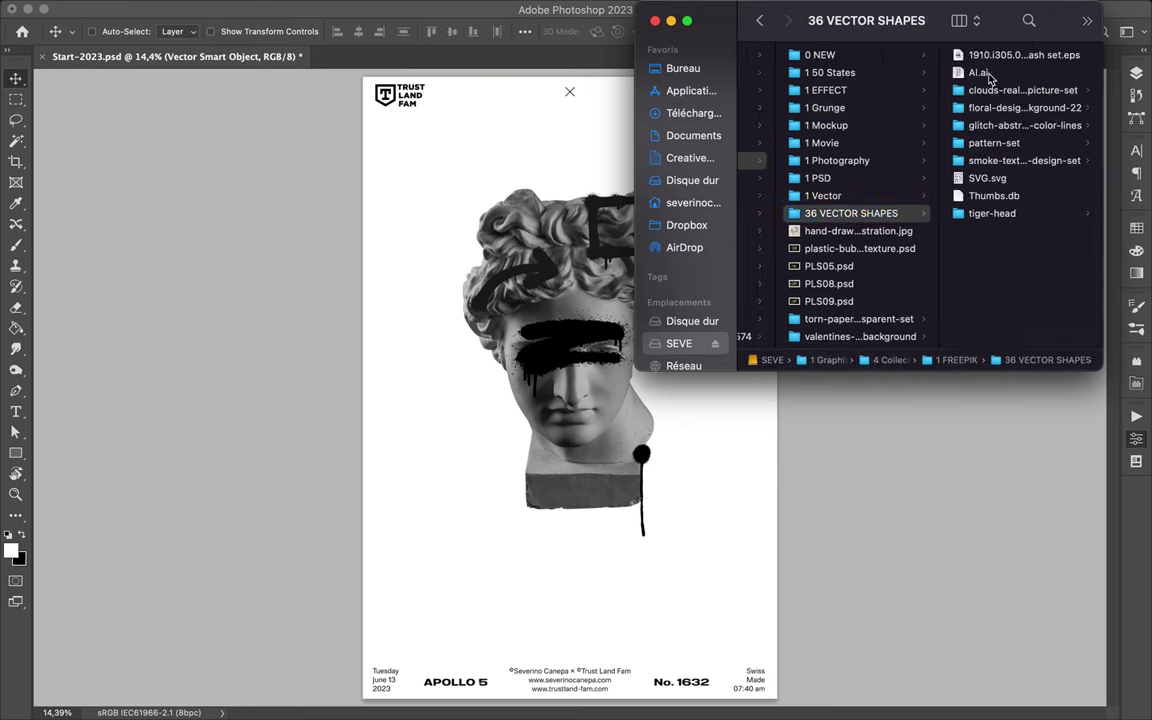
pyautogui.doubleClick(788, 74)
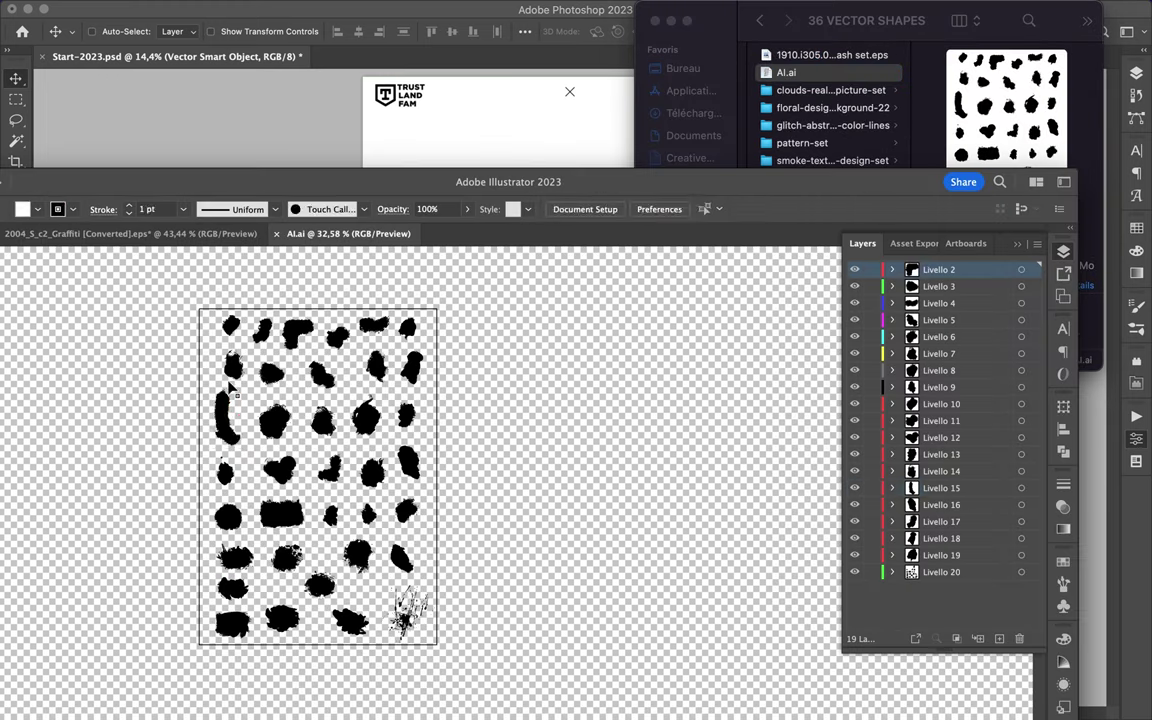
pyautogui.moveTo(318, 324); pyautogui.dragTo(497, 381)
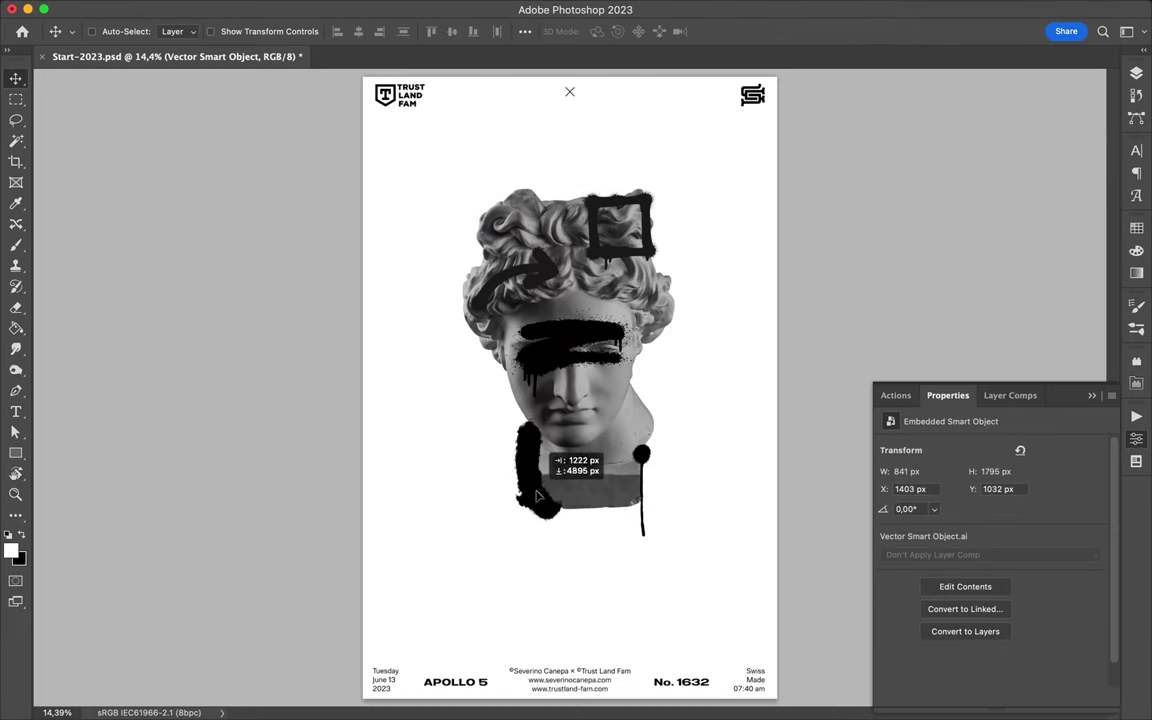
pyautogui.click(440, 690)
pyautogui.click(680, 44)
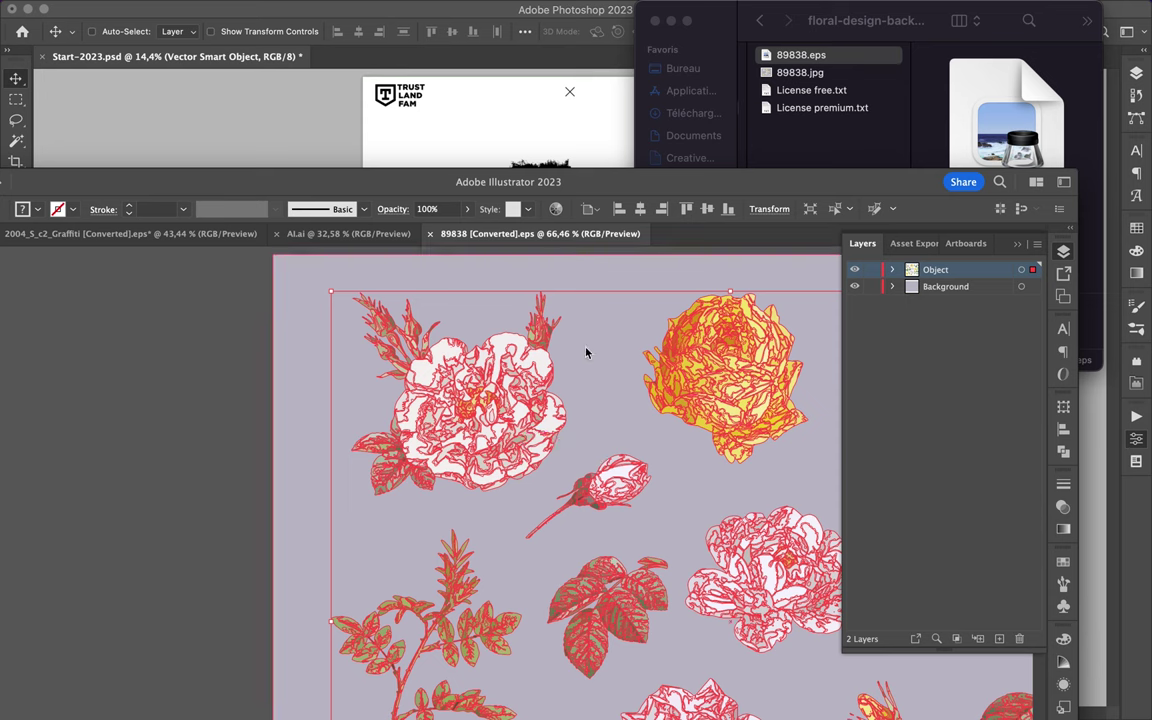
# Zoom out on the floral set and delete its lavender background rectangle
pyautogui.press('super+minus')
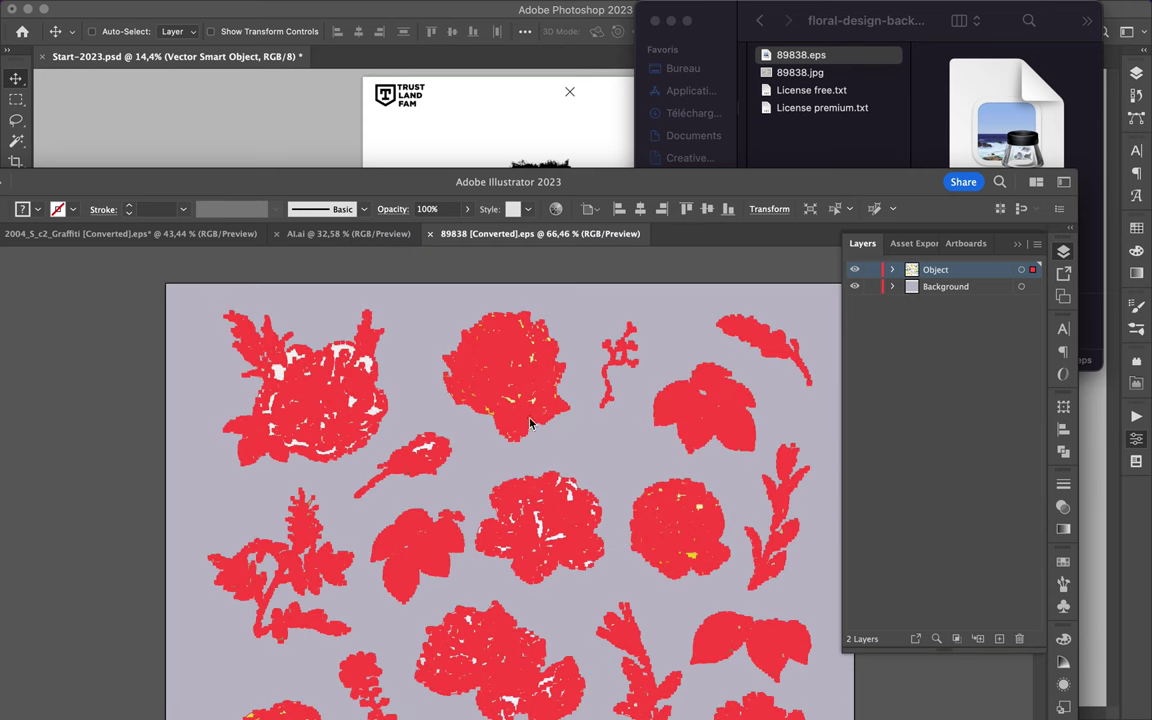
pyautogui.click(586, 271)
pyautogui.scroll(-3, 550, 481)
pyautogui.scroll(3, 342, 336)
pyautogui.click(342, 336)
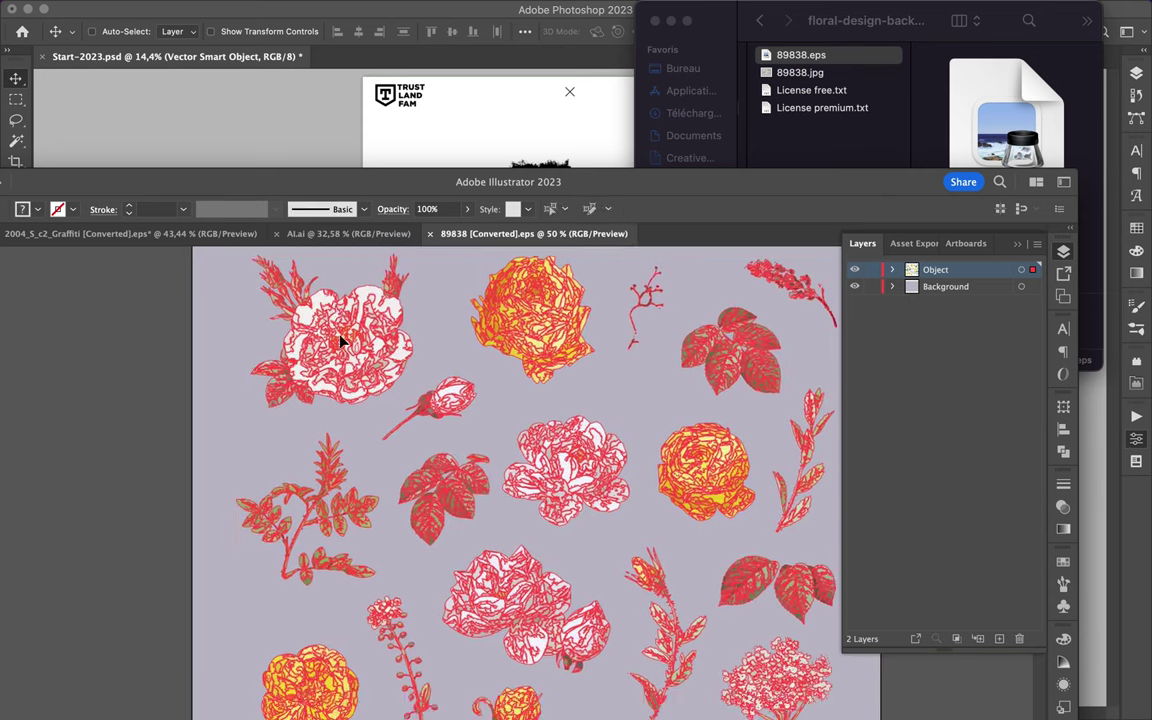
pyautogui.click(226, 334)
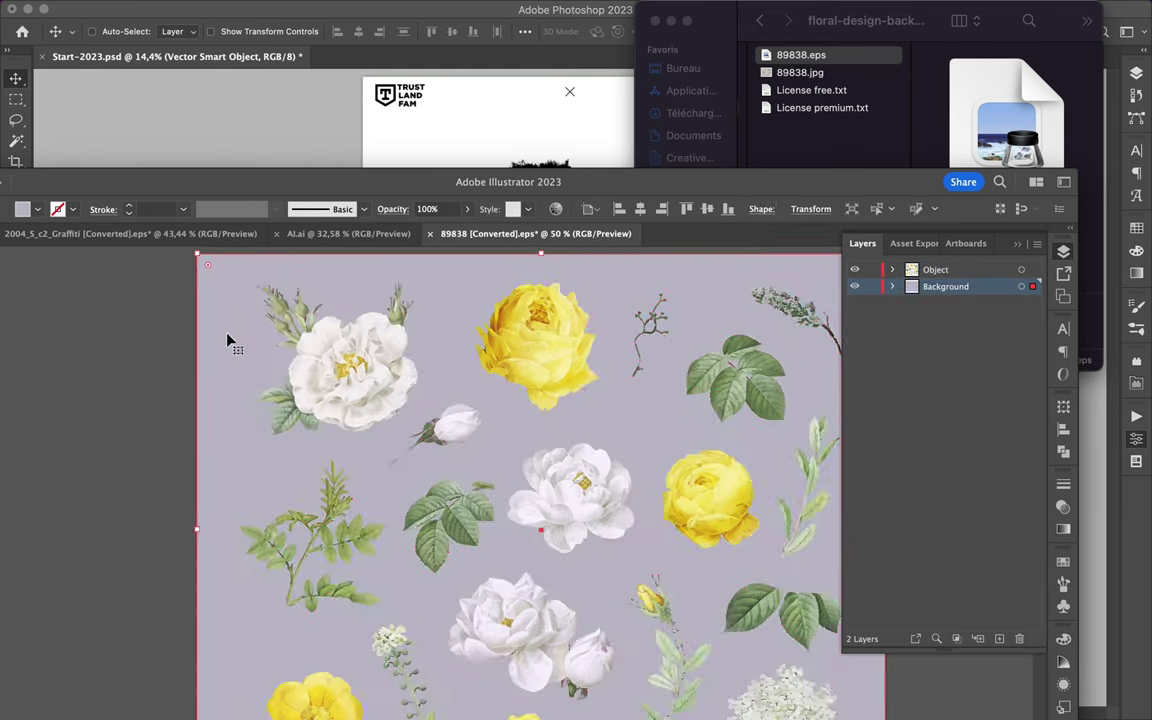
pyautogui.press('Delete')
# Place the white rose on the statue's face near the eye
pyautogui.click(373, 406)
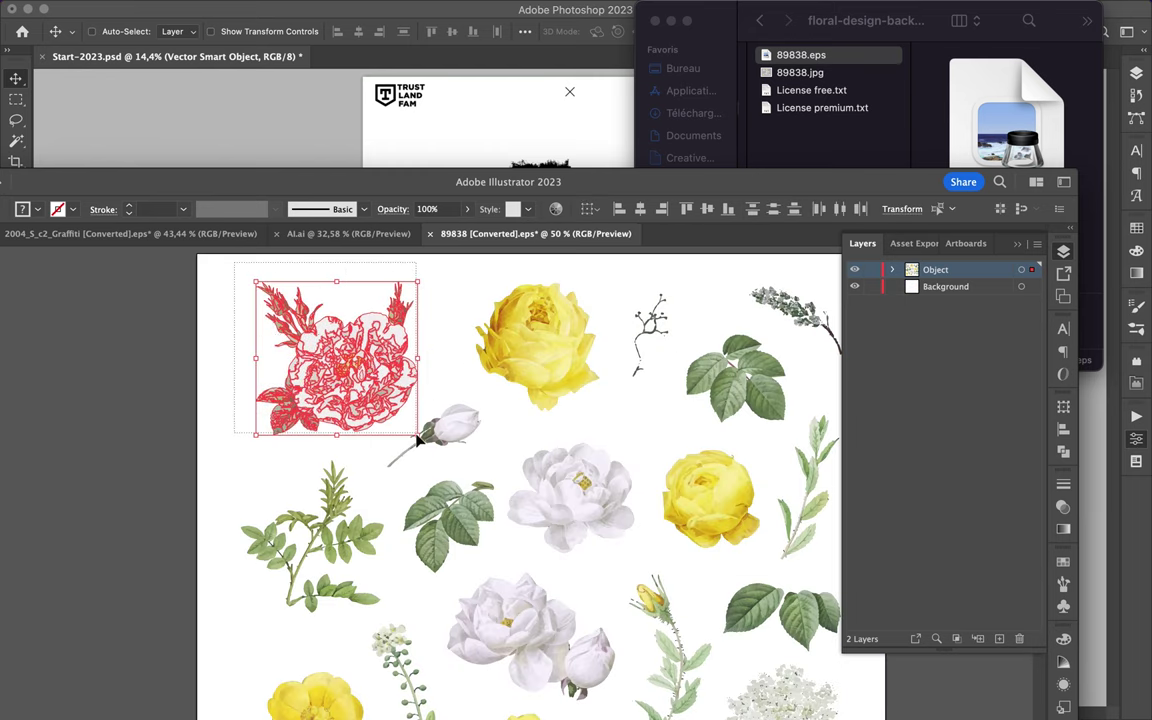
pyautogui.moveTo(383, 401); pyautogui.dragTo(420, 400)
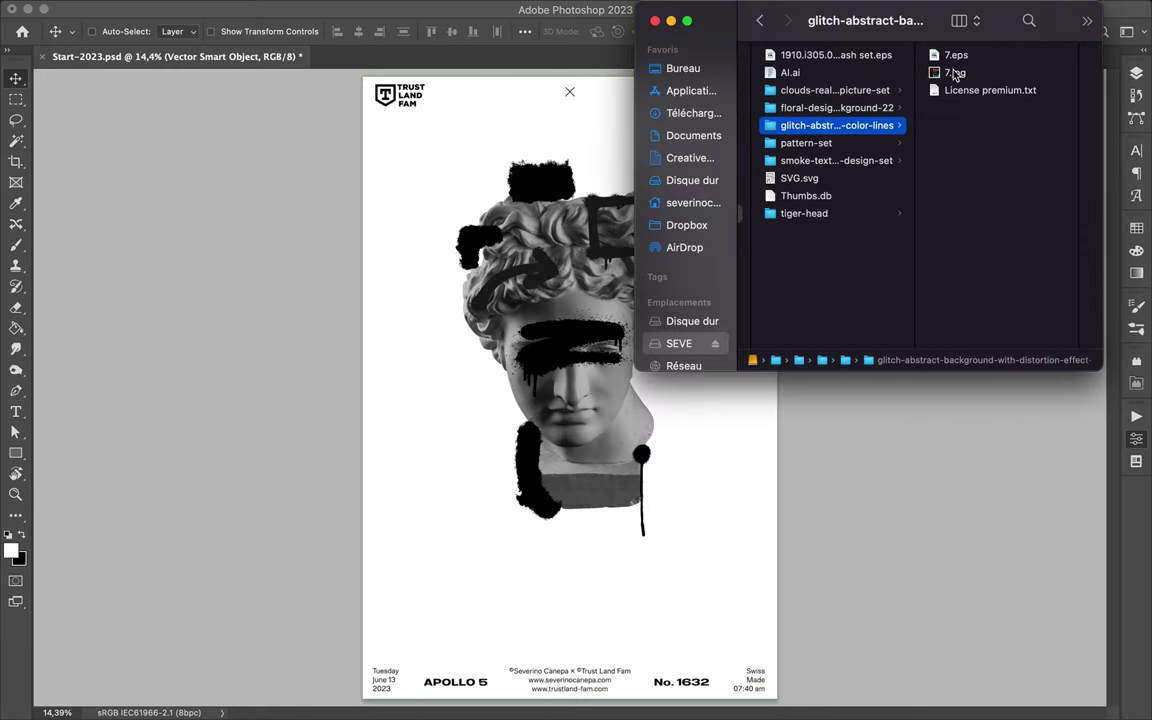
pyautogui.click(954, 73)
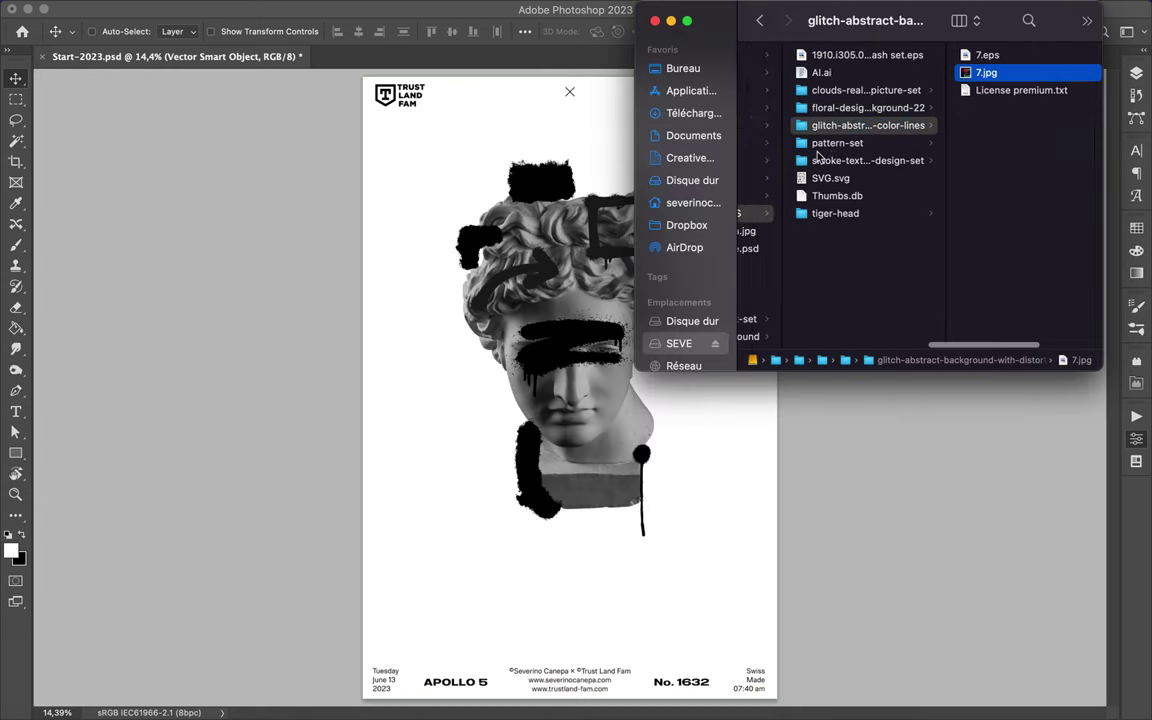
pyautogui.press('Left')
pyautogui.press('Down')
pyautogui.press('Down')
pyautogui.press('Down')
pyautogui.press('Up')
pyautogui.press('Up')
pyautogui.press('Up')
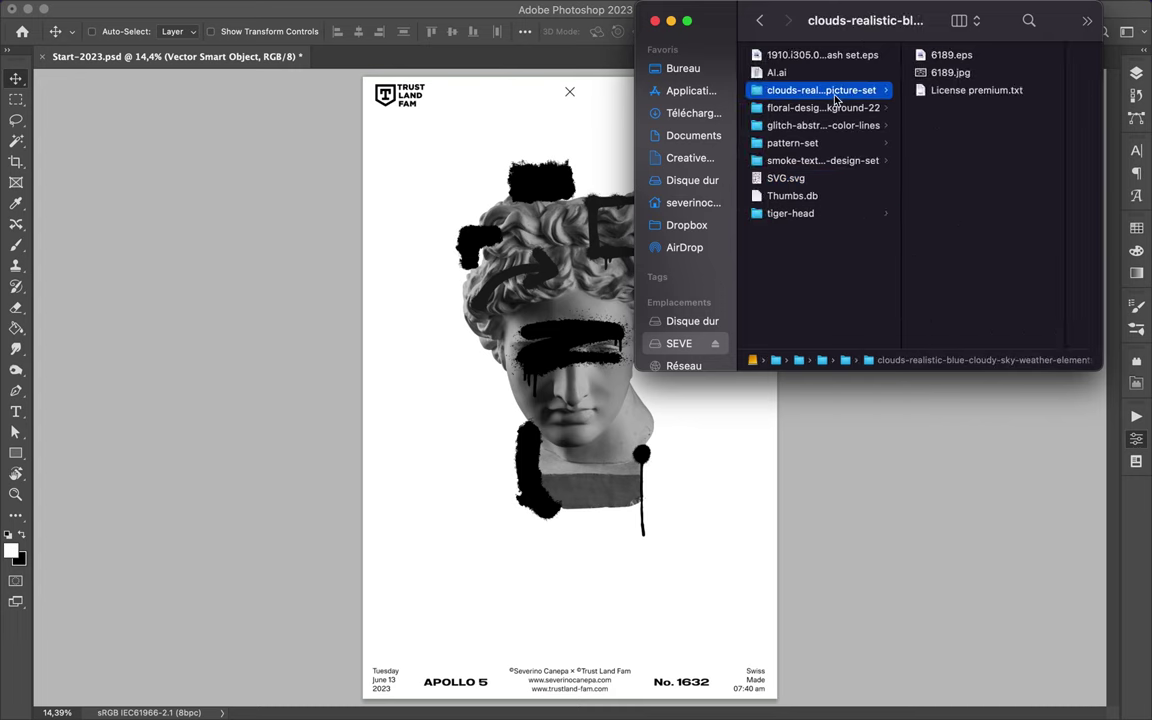
pyautogui.click(527, 694)
pyautogui.moveTo(481, 272); pyautogui.dragTo(473, 155)
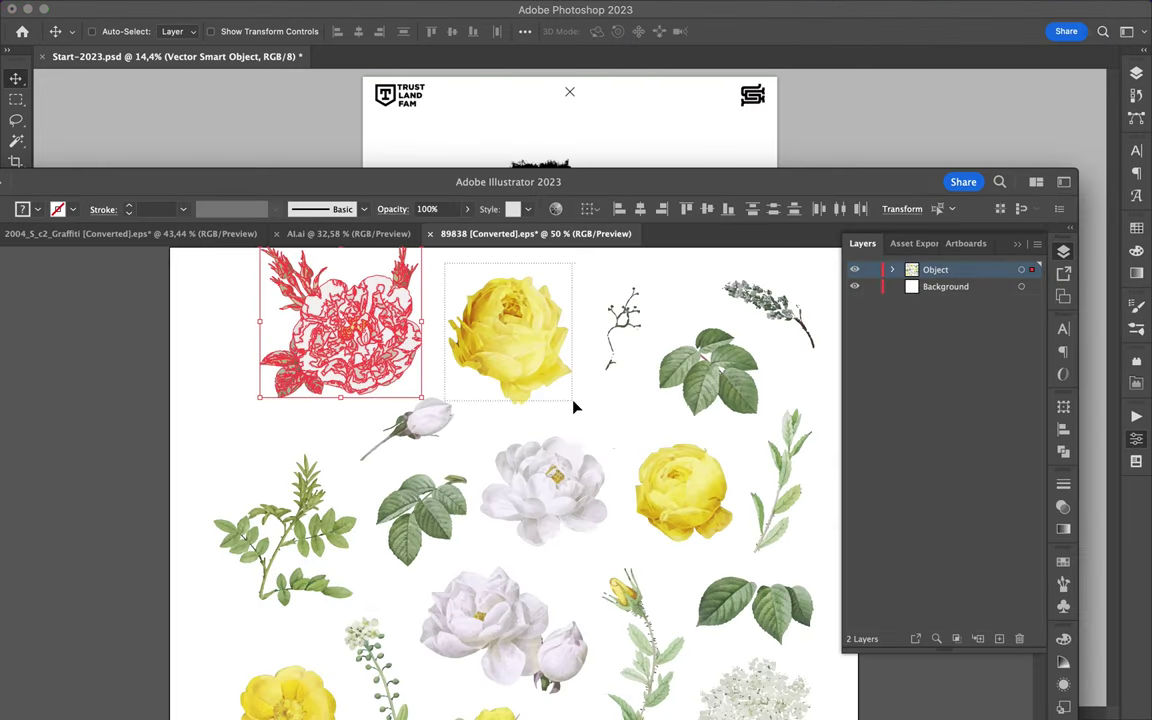
# Add the yellow rose to the hair and green leaves to the cheek
pyautogui.moveTo(505, 355); pyautogui.dragTo(643, 267)
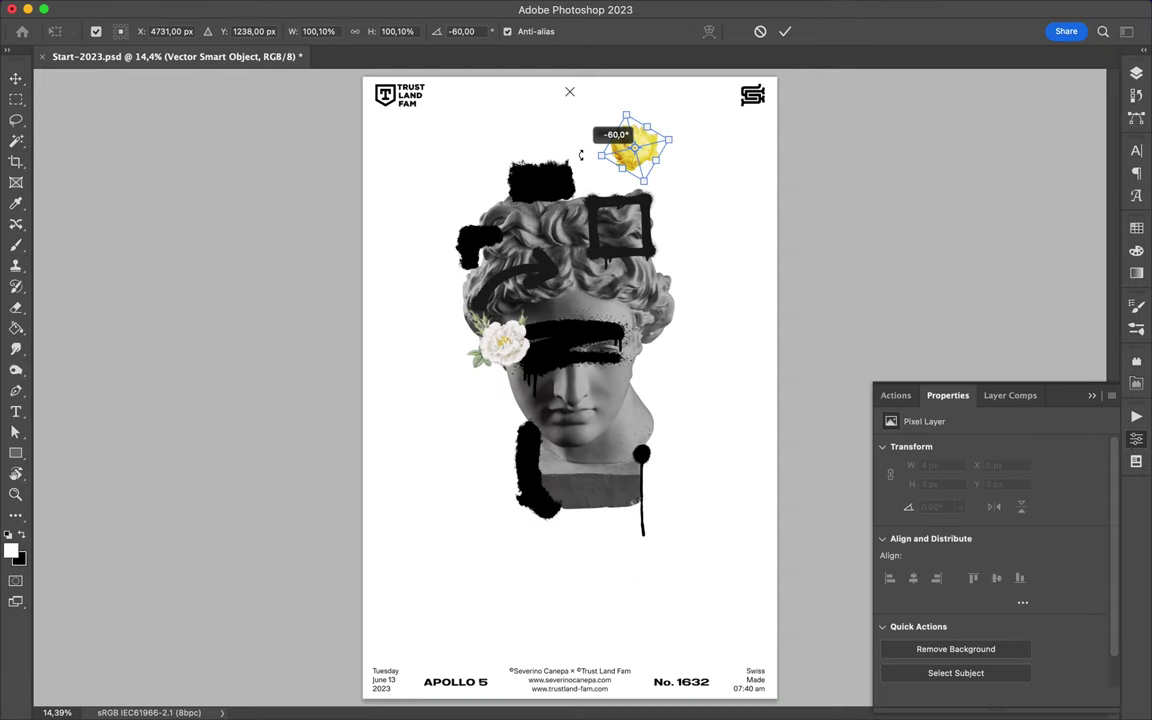
pyautogui.scroll(-2, 608, 526)
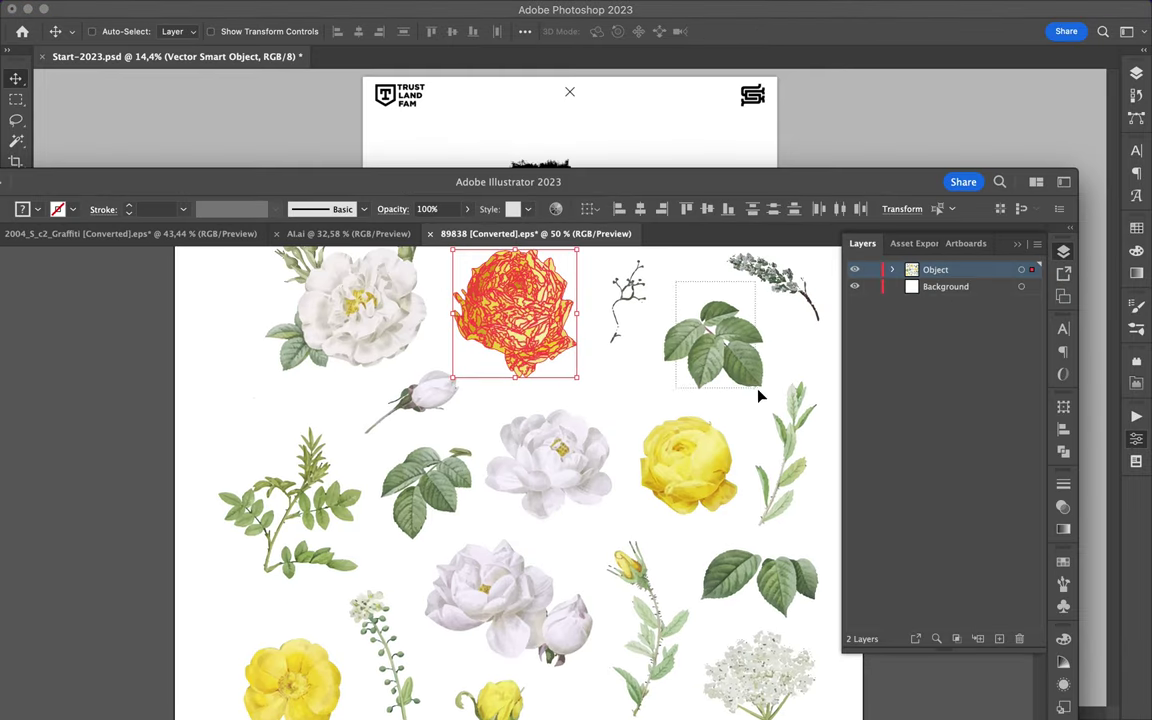
pyautogui.moveTo(759, 391)
pyautogui.mouseDown()
pyautogui.moveTo(593, 163)
pyautogui.moveTo(640, 372)
pyautogui.mouseUp()
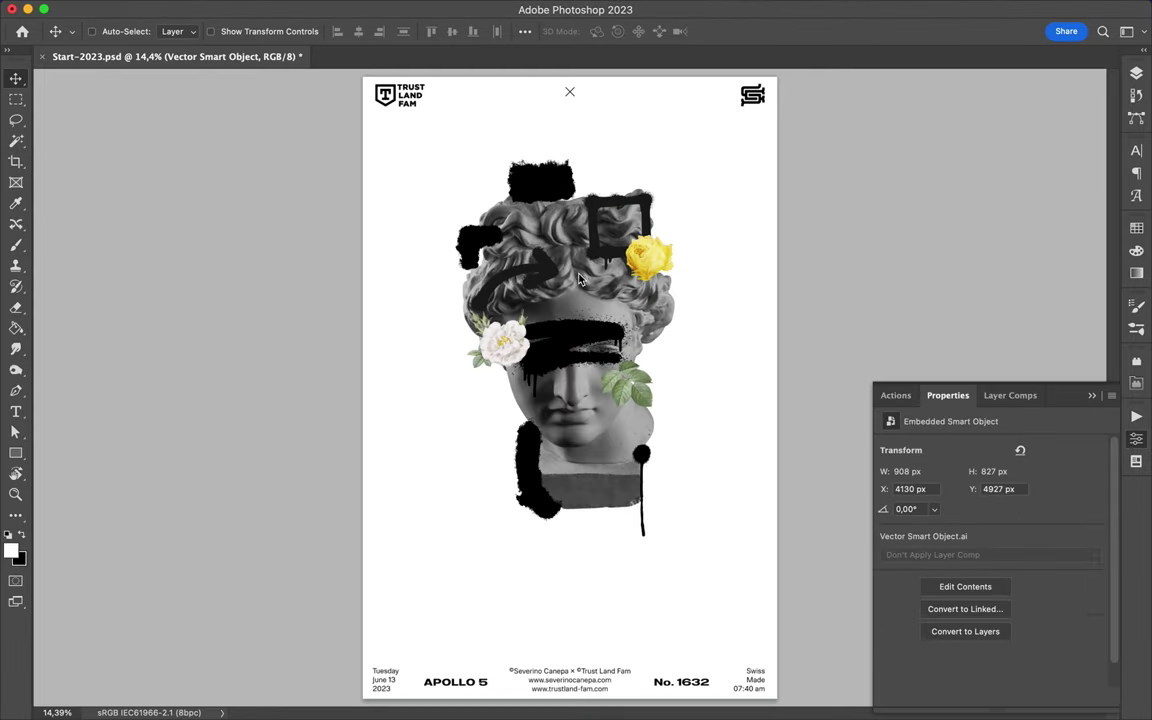
# Browse the 1 Vector, collection, 1 PSD and 1 Grunge asset folders in Finder
pyautogui.moveTo(576, 716)
pyautogui.click(391, 697)
pyautogui.scroll(1, 849, 158)
pyautogui.click(841, 178)
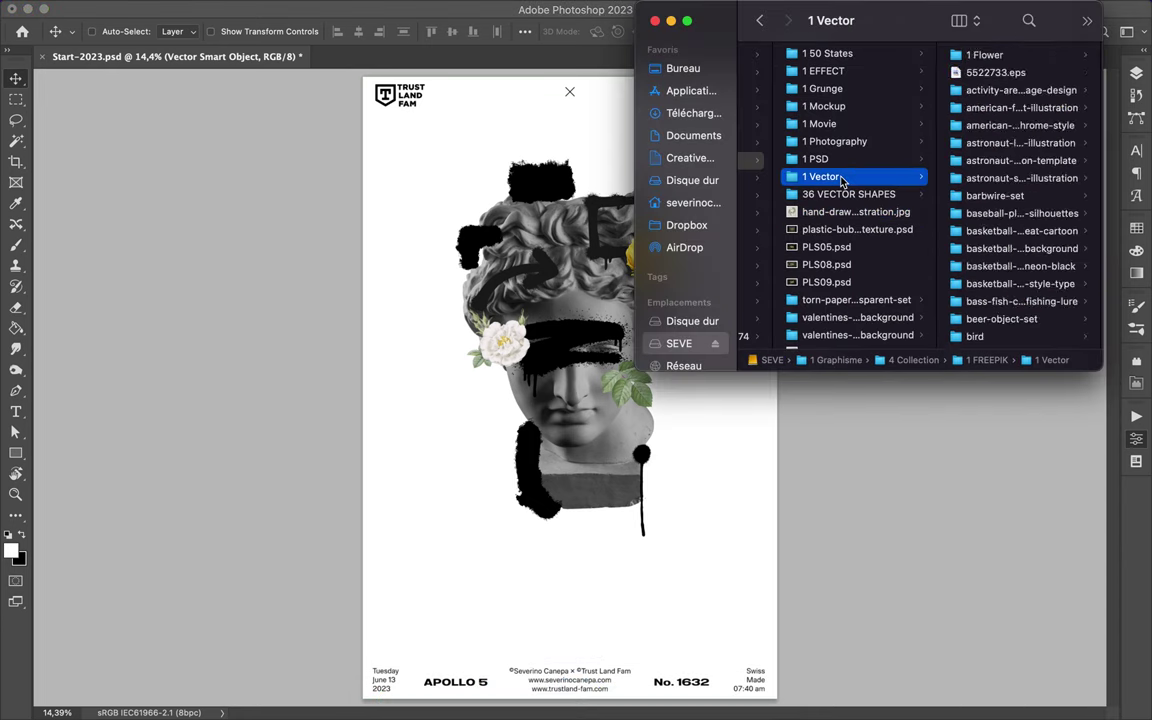
pyautogui.write('collection')
pyautogui.press('Right')
pyautogui.hscroll(-2, 855, 172)
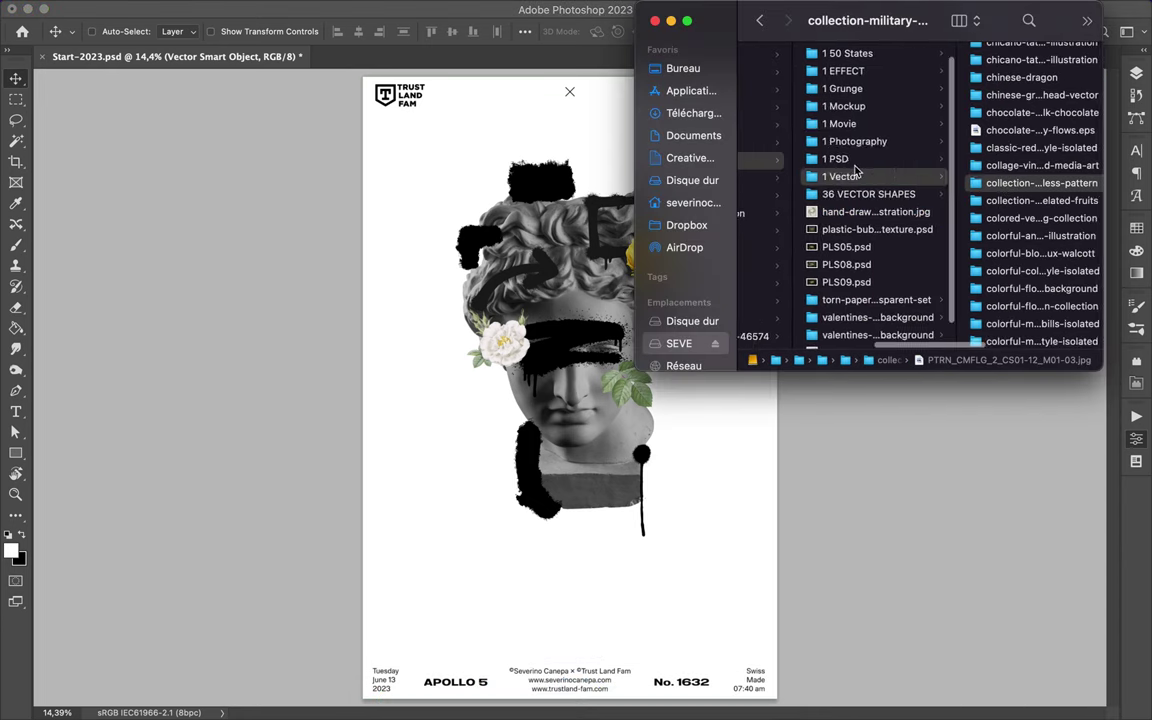
pyautogui.click(852, 161)
pyautogui.scroll(-2, 1008, 200)
pyautogui.scroll(1, 890, 185)
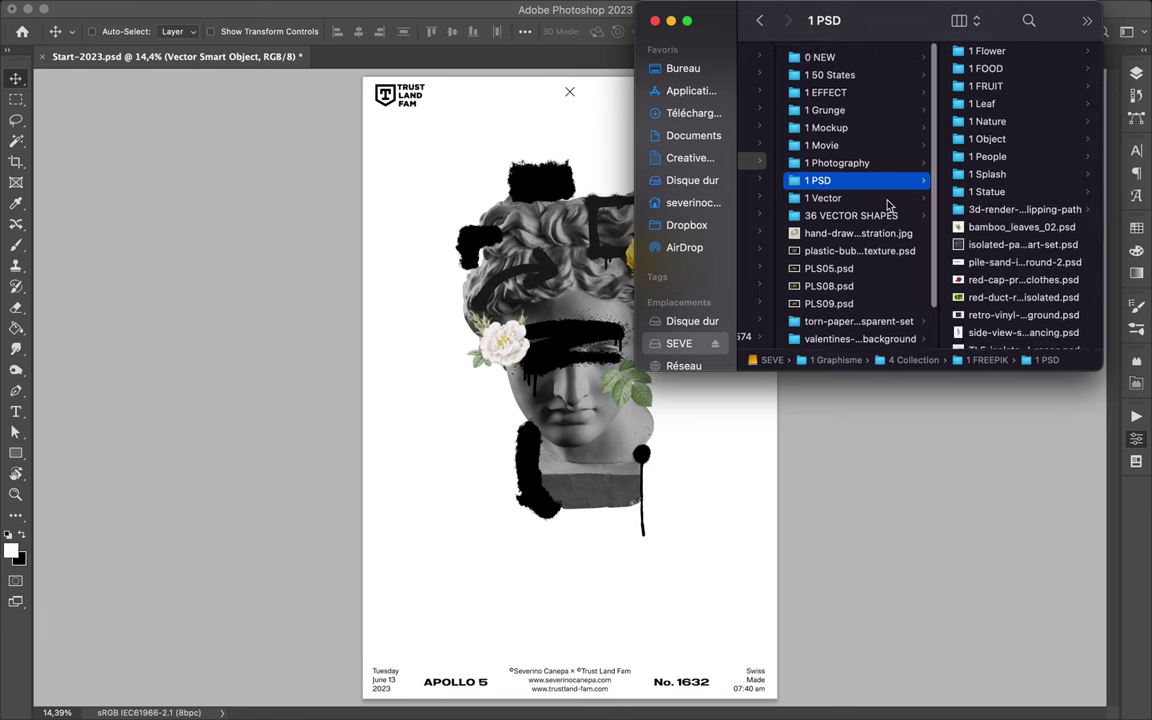
pyautogui.click(900, 107)
pyautogui.scroll(-3, 995, 100)
# Look through the black vector brush set and ink clip art folders
pyautogui.write('vector')
pyautogui.press('Right')
pyautogui.press('Down')
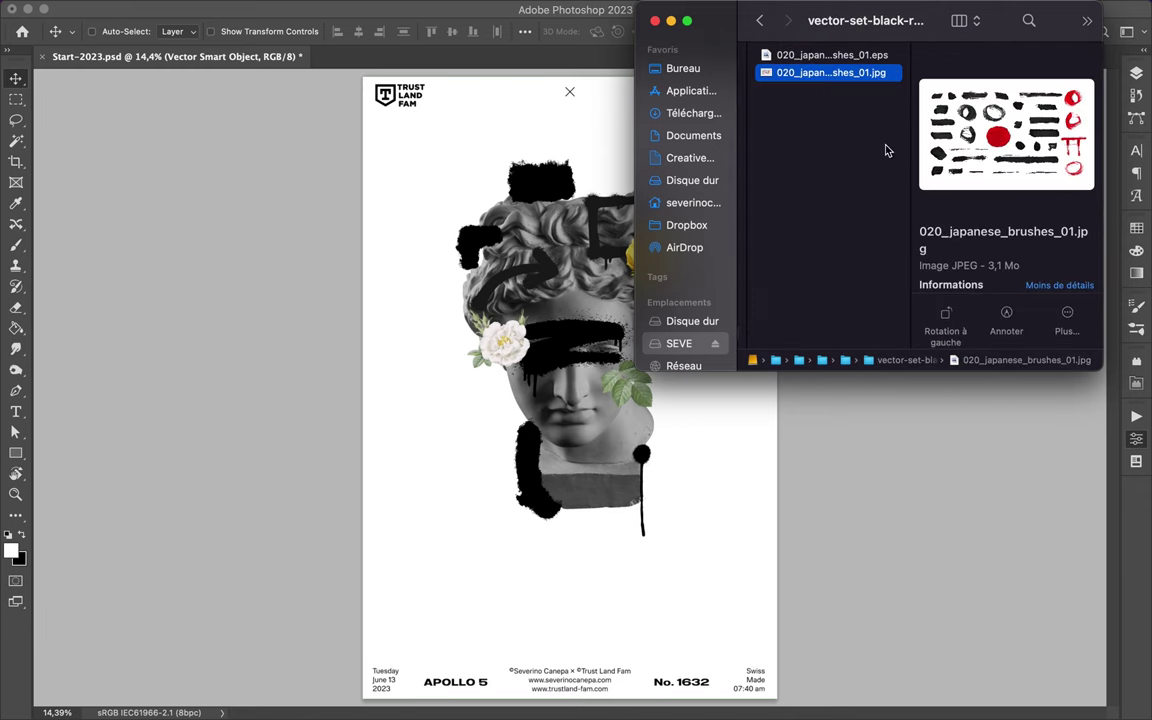
pyautogui.press('Left')
pyautogui.press('Up')
pyautogui.press('Right')
pyautogui.press('Down')
pyautogui.press('Down')
pyautogui.press('Down')
pyautogui.press('Down')
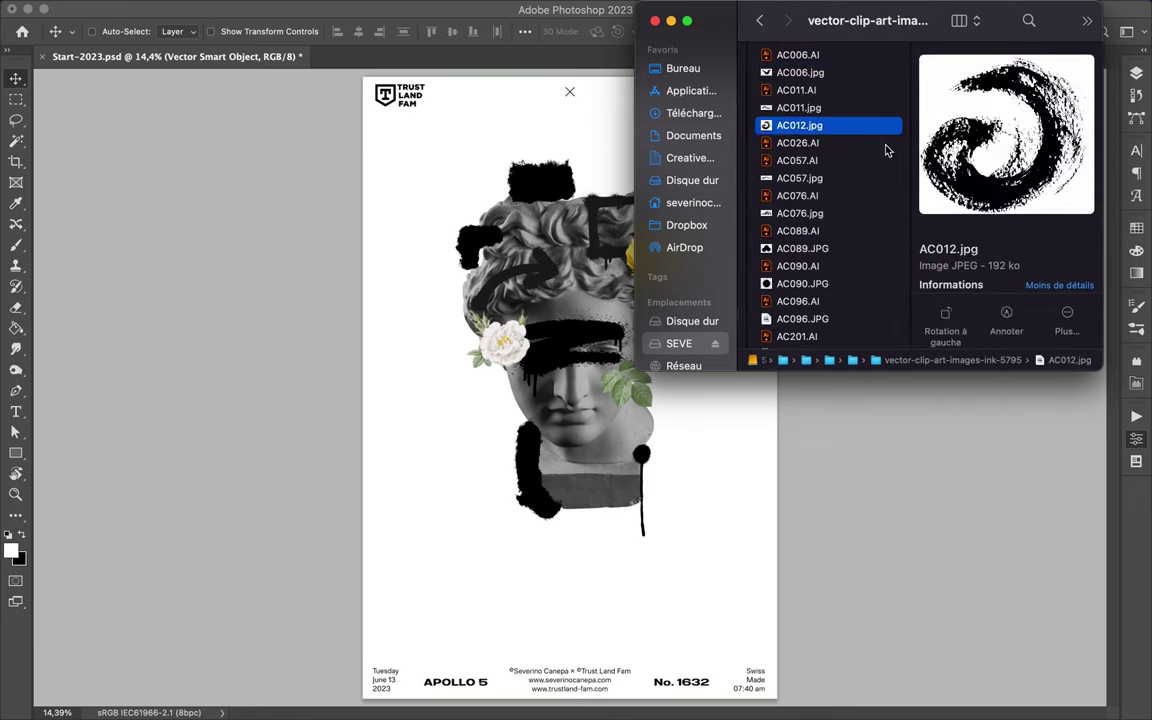
# Open the sketch chalk elements folder and load 404.eps into Illustrator
pyautogui.press('Down')
pyautogui.press('Down')
pyautogui.press('Down')
pyautogui.press('Down')
pyautogui.press('Down')
pyautogui.press('Down')
pyautogui.press('Left')
pyautogui.write('sketch')
pyautogui.press('Right')
pyautogui.press('Down')
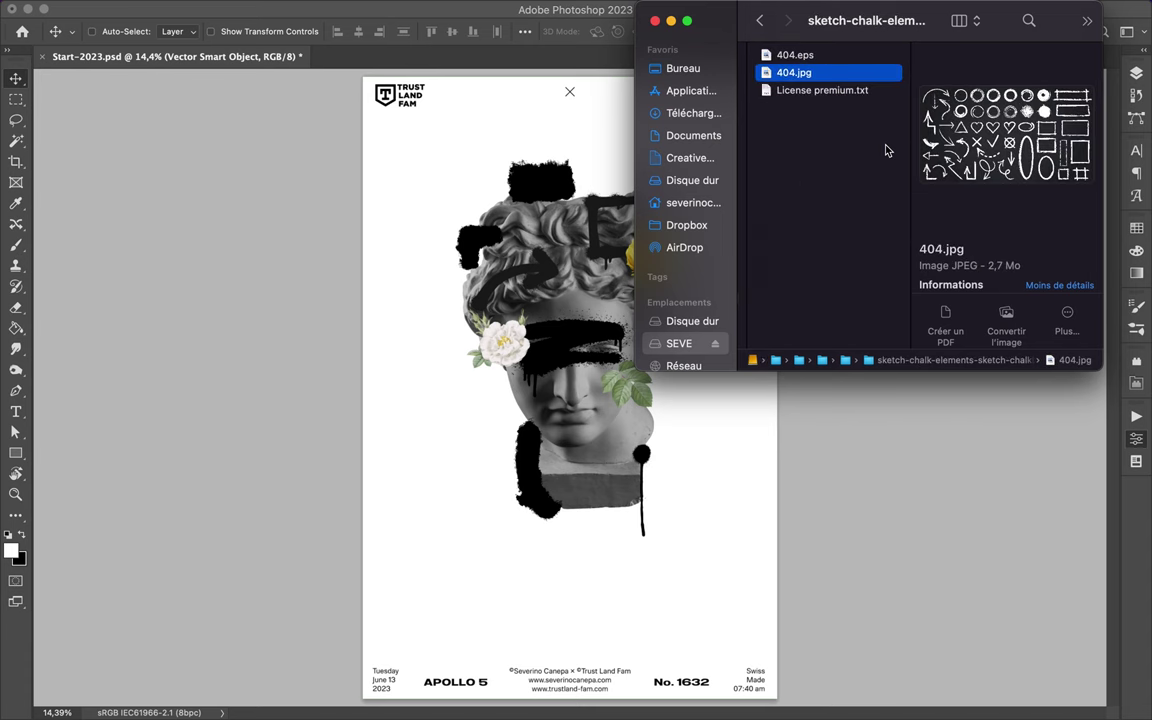
pyautogui.moveTo(795, 55)
pyautogui.mouseDown()
pyautogui.moveTo(640, 700)
pyautogui.moveTo(589, 694)
pyautogui.mouseUp()
# Close the floral document without saving and place a chalk arrow beside the bust's base
pyautogui.press('super+w')
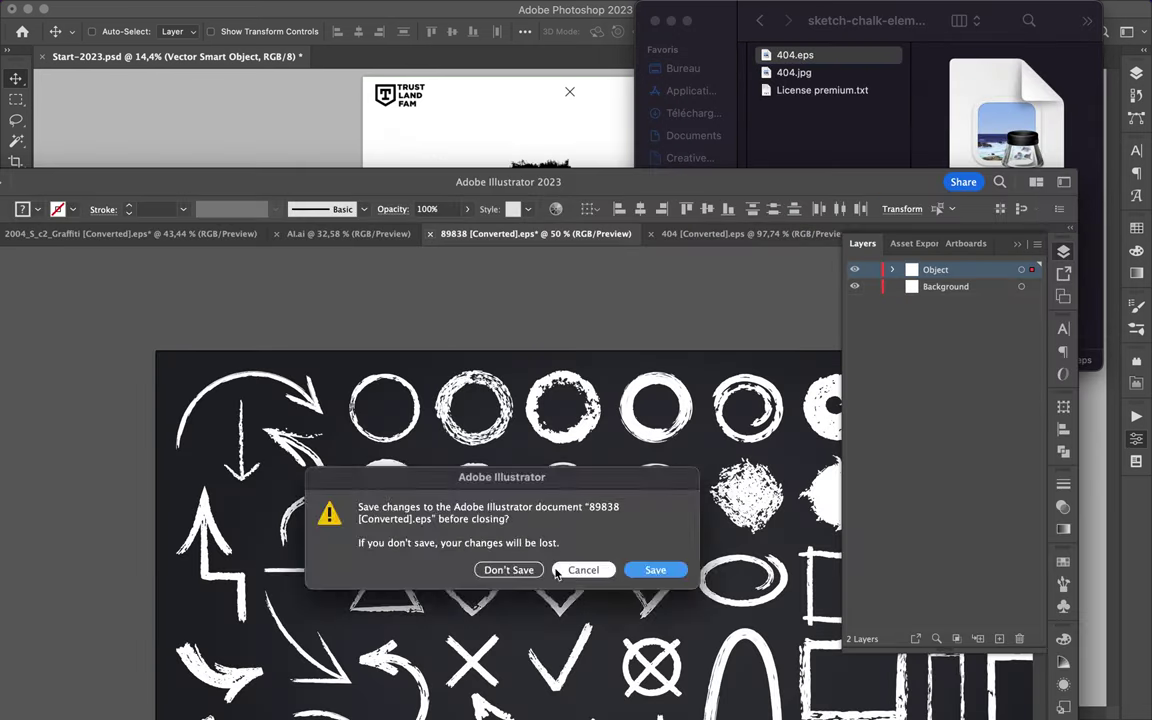
pyautogui.press('super+d')
pyautogui.scroll(-5, 420, 420)
pyautogui.hscroll(3, 433, 430)
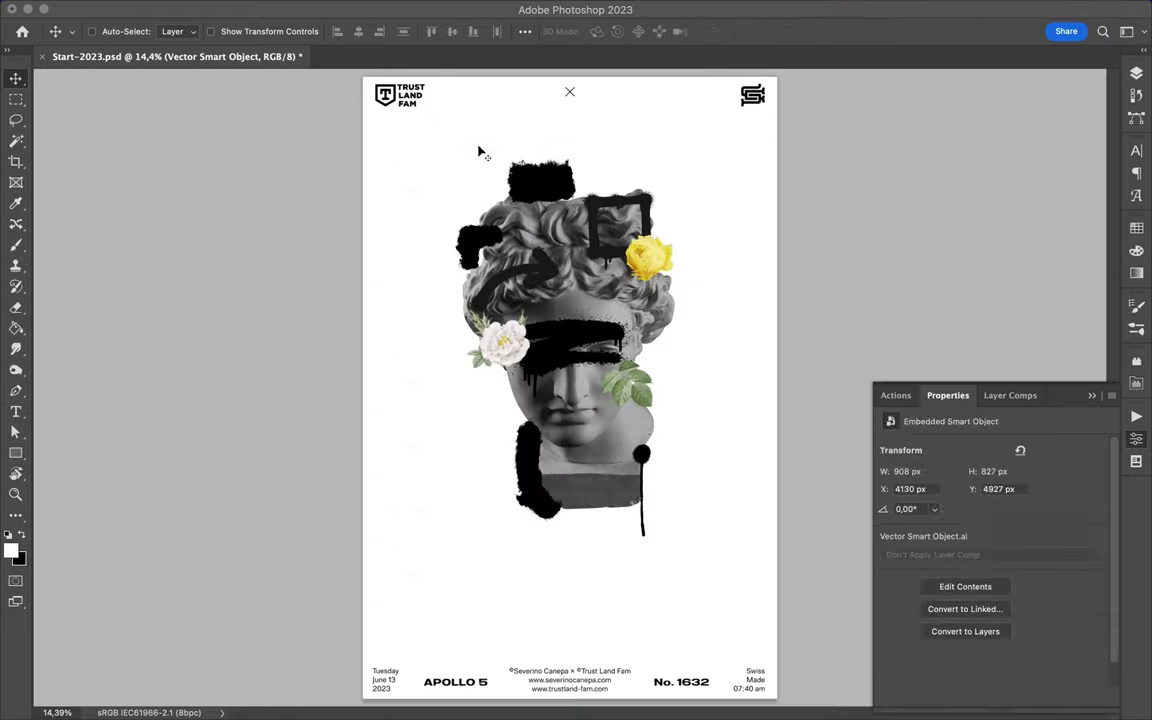
pyautogui.moveTo(95, 625); pyautogui.dragTo(477, 237)
# Try placing a small chalk element on the poster, then cancel it
pyautogui.click(530, 697)
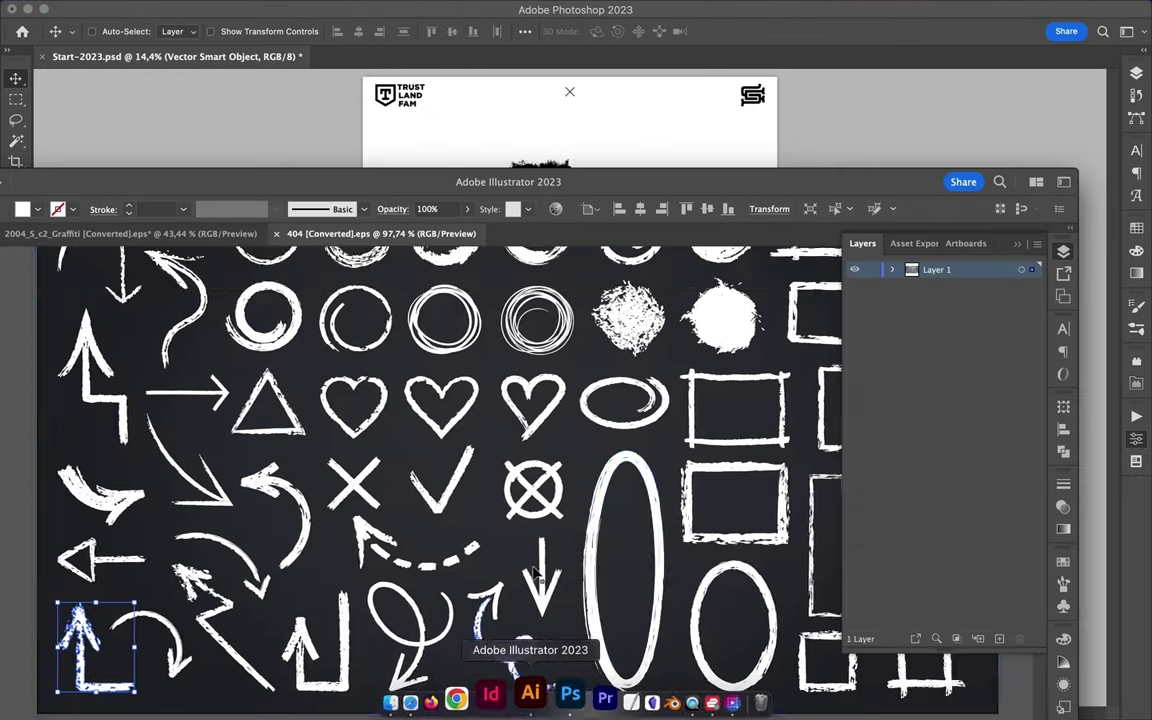
pyautogui.scroll(-1, 450, 450)
pyautogui.hscroll(1, 450, 450)
pyautogui.scroll(2, 450, 450)
pyautogui.moveTo(411, 476); pyautogui.dragTo(592, 141)
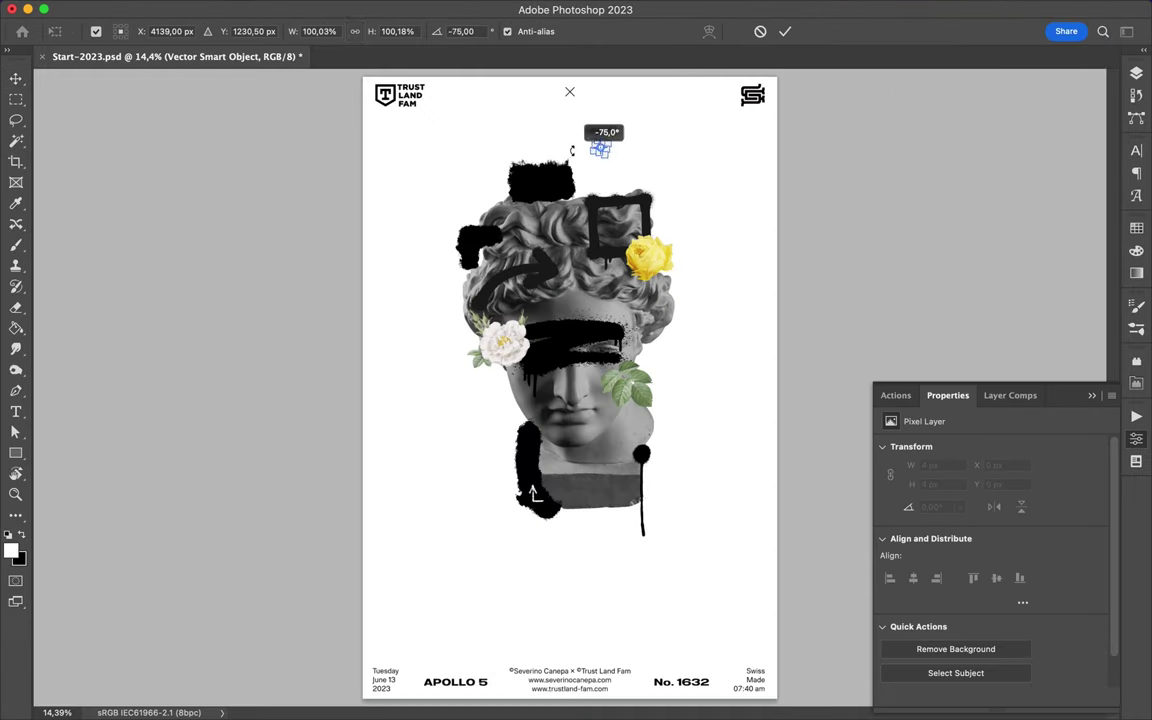
pyautogui.press('Escape')
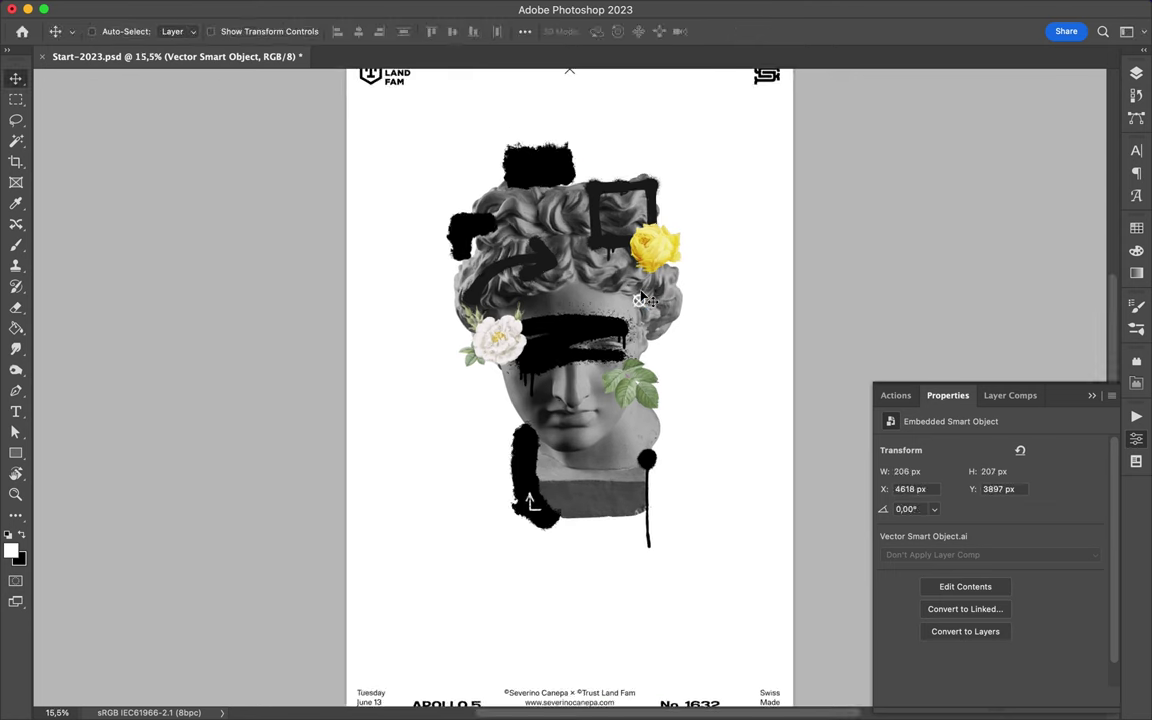
# Draw a small black rectangle and drop the chalk rectangle frame onto the statue's hair
pyautogui.scroll(3, 634, 307)
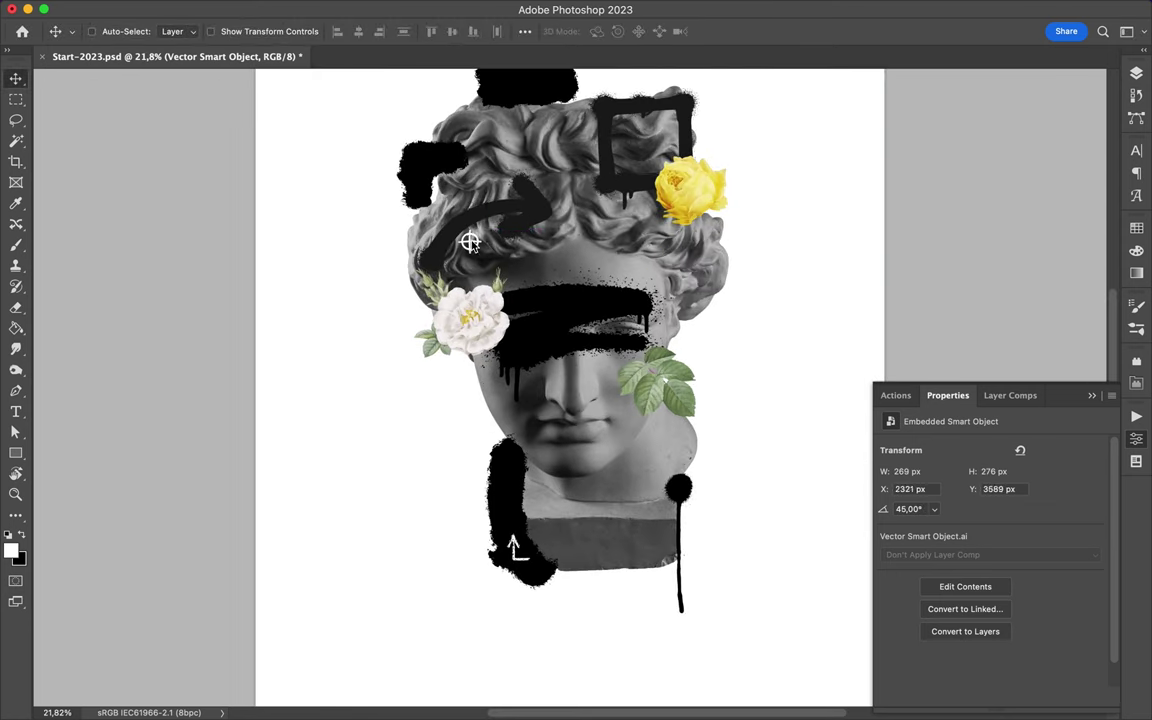
pyautogui.moveTo(818, 184); pyautogui.dragTo(821, 186)
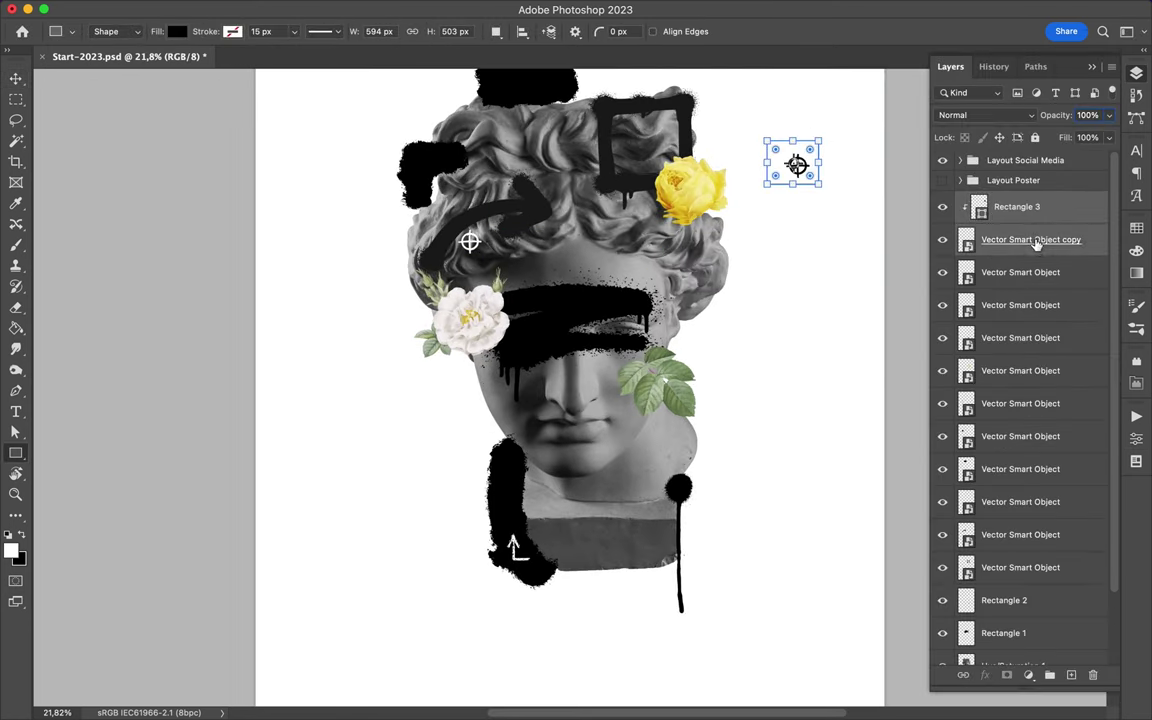
pyautogui.press('Return')
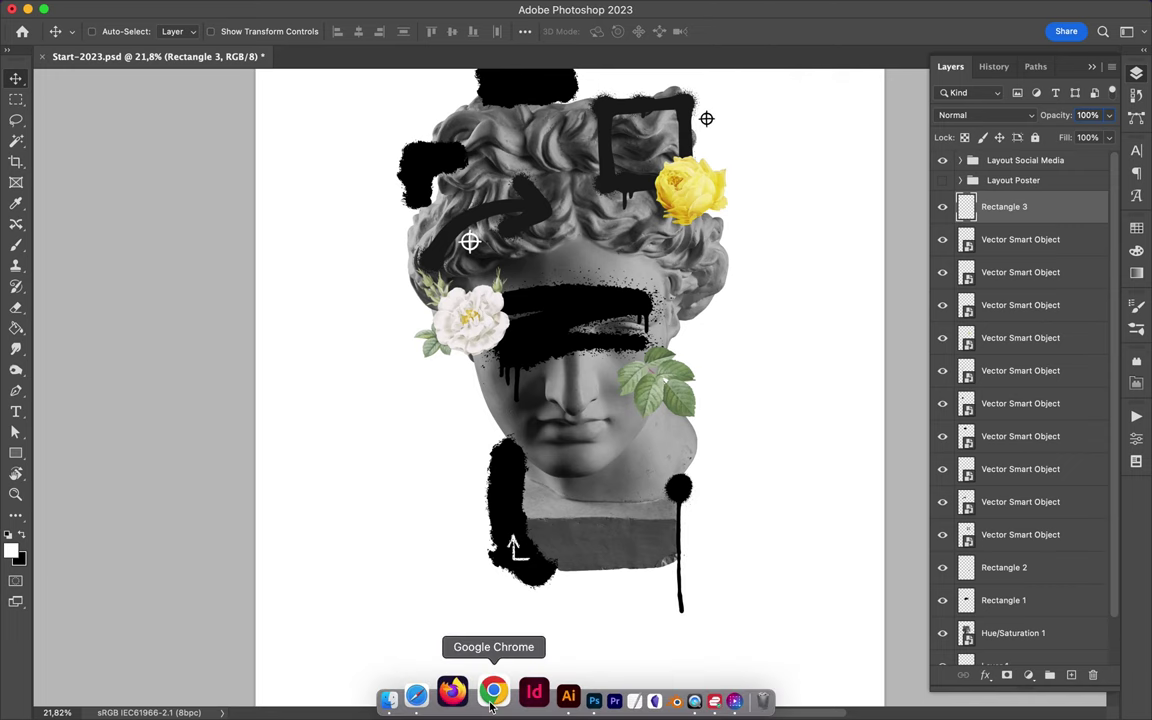
pyautogui.click(571, 694)
pyautogui.moveTo(577, 170); pyautogui.dragTo(593, 172)
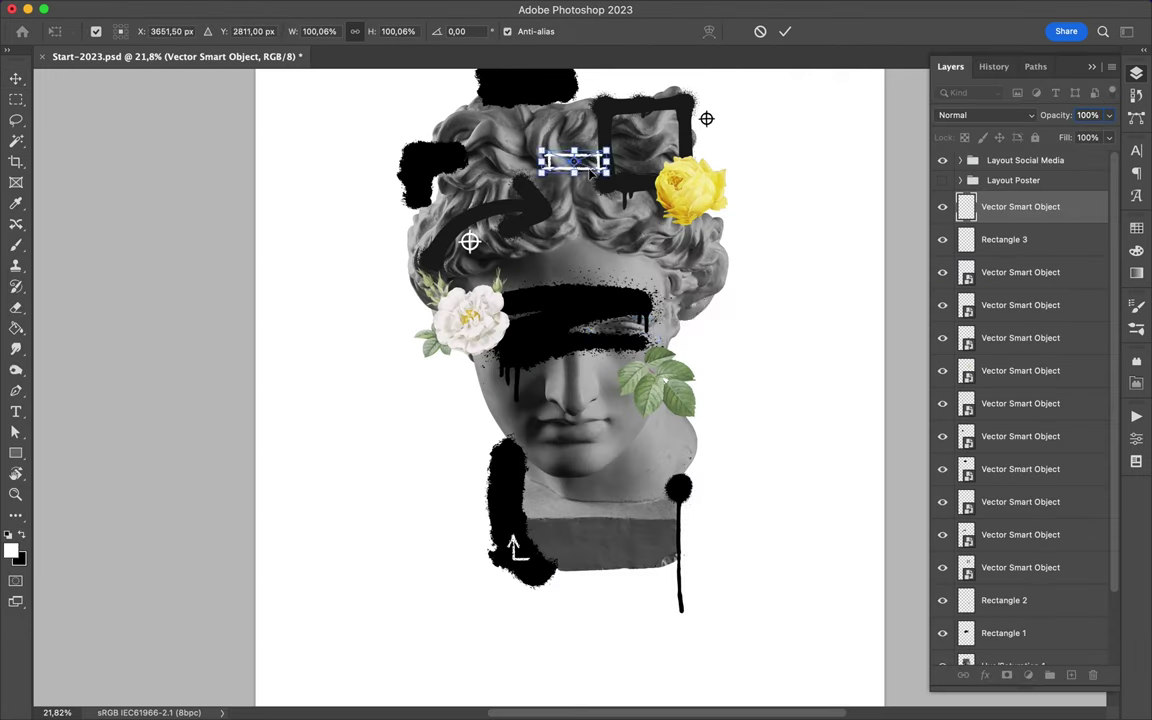
pyautogui.click(489, 697)
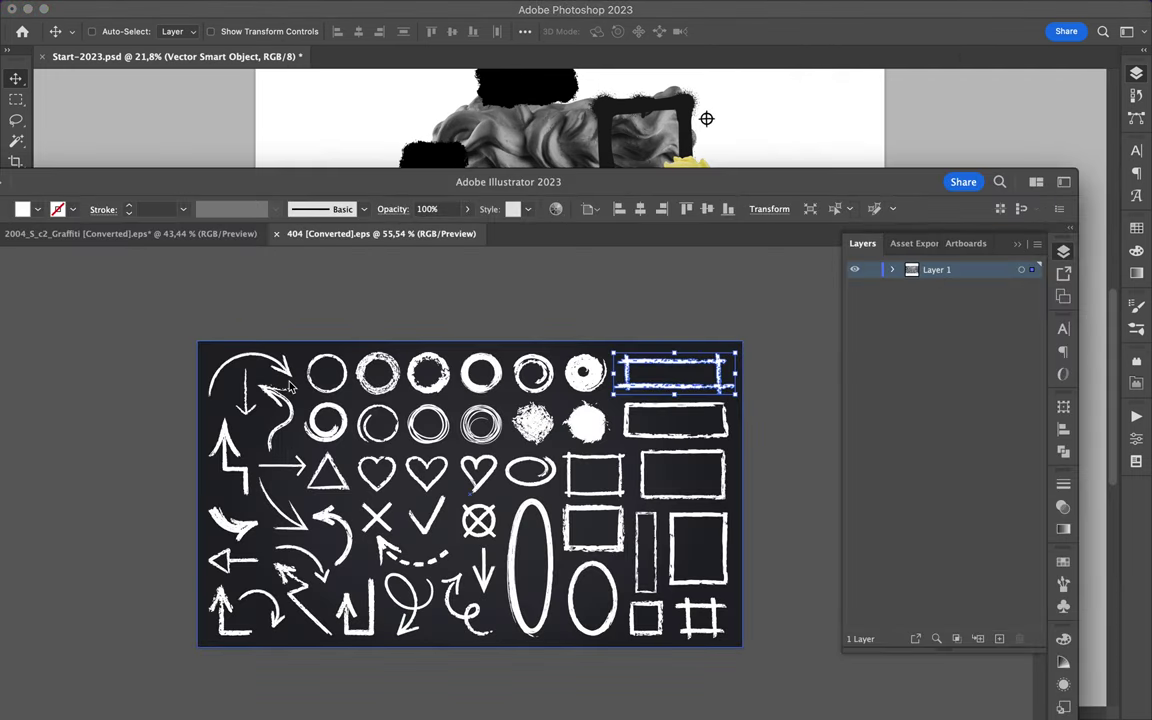
# Close the chalk sheet and preview the 875 brush-stroke files in Finder
pyautogui.press('super+w')
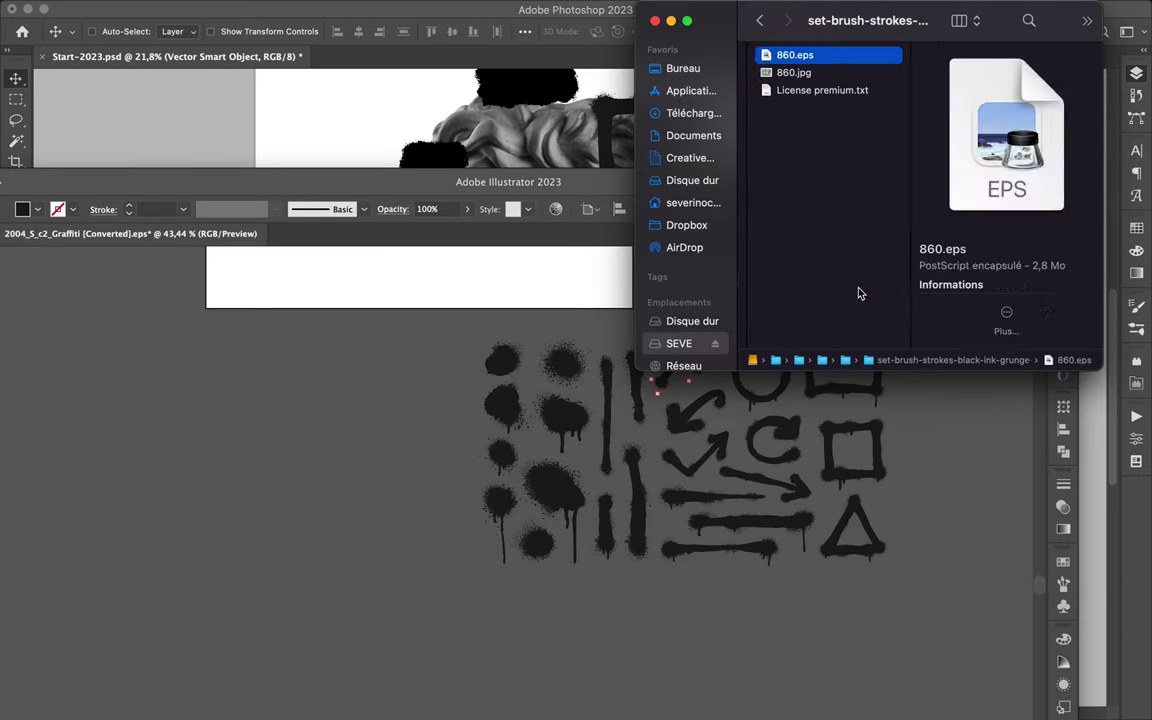
pyautogui.press('Down')
pyautogui.press('Up')
pyautogui.press('Down')
pyautogui.press('space')
pyautogui.press('space')
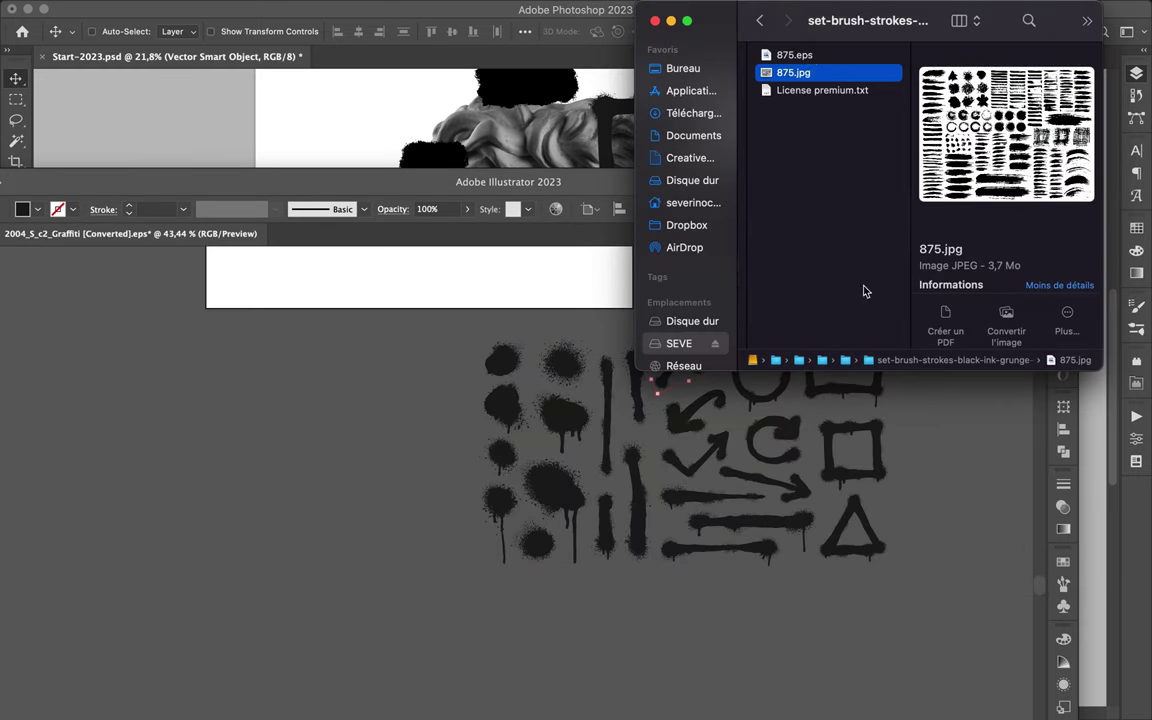
pyautogui.press('Up')
pyautogui.press('super+o')
pyautogui.press('super+w')
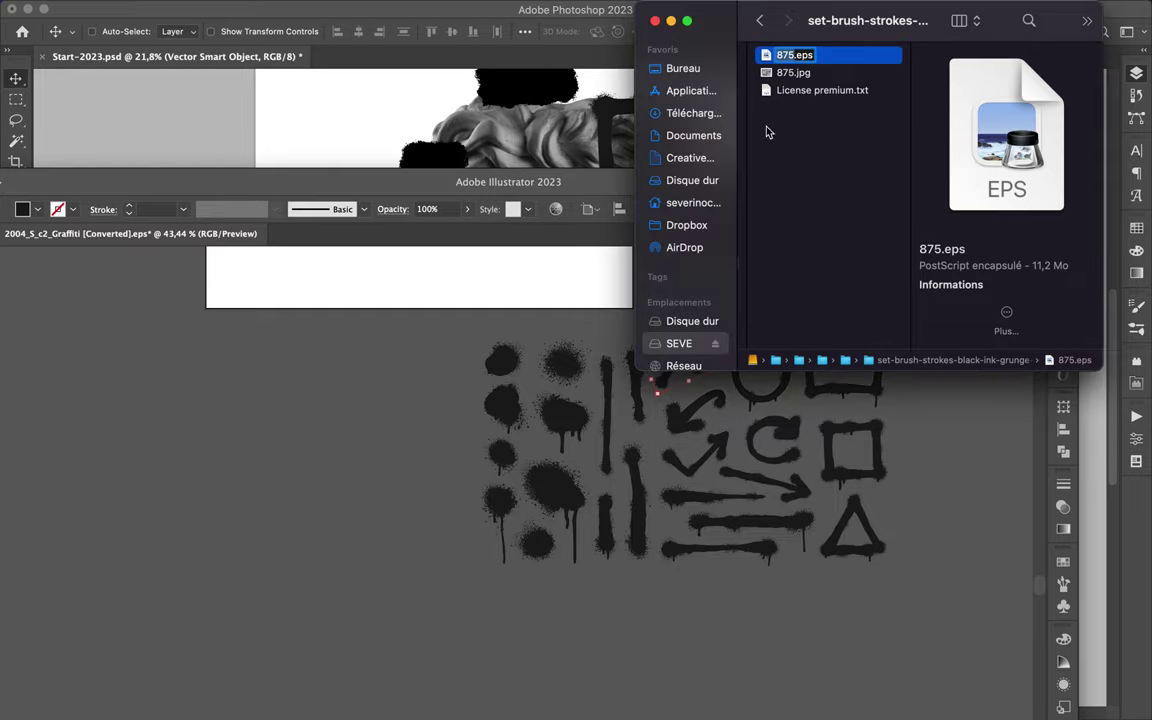
# Open 875.eps in Illustrator and drop a solid black ink circle beside the statue's cheek
pyautogui.moveTo(794, 55)
pyautogui.mouseDown()
pyautogui.moveTo(547, 700)
pyautogui.moveTo(514, 700)
pyautogui.mouseUp()
pyautogui.click(658, 568)
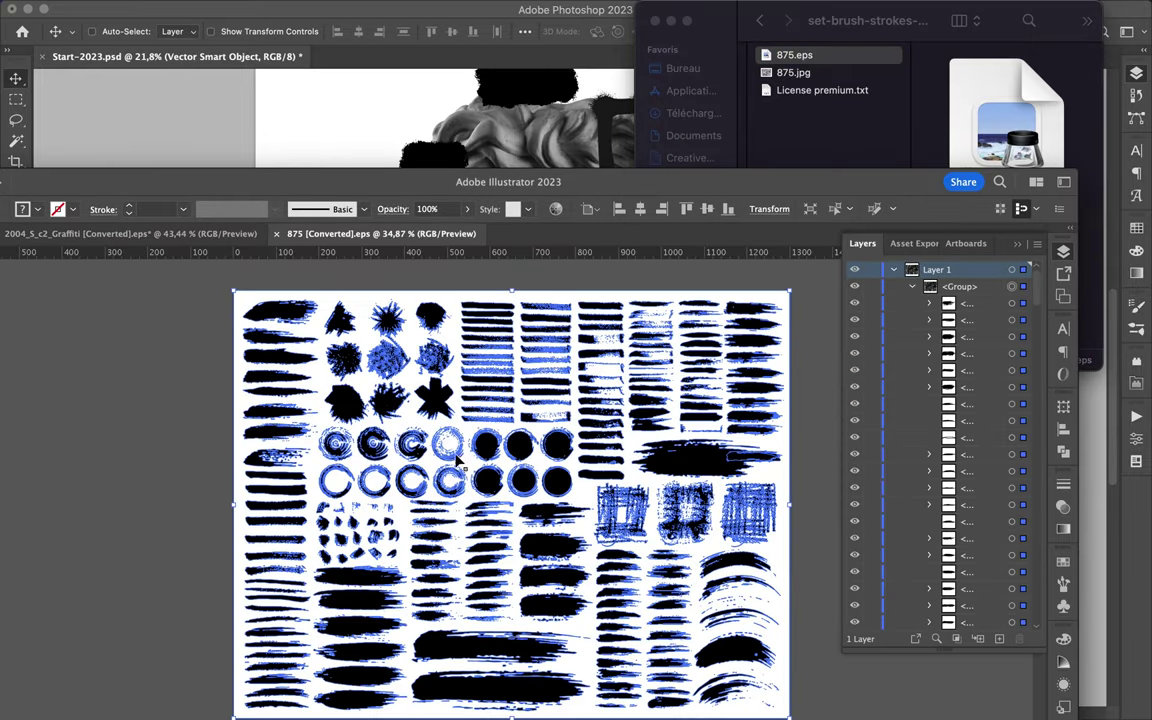
pyautogui.doubleClick(455, 458)
pyautogui.moveTo(590, 476); pyautogui.dragTo(516, 138)
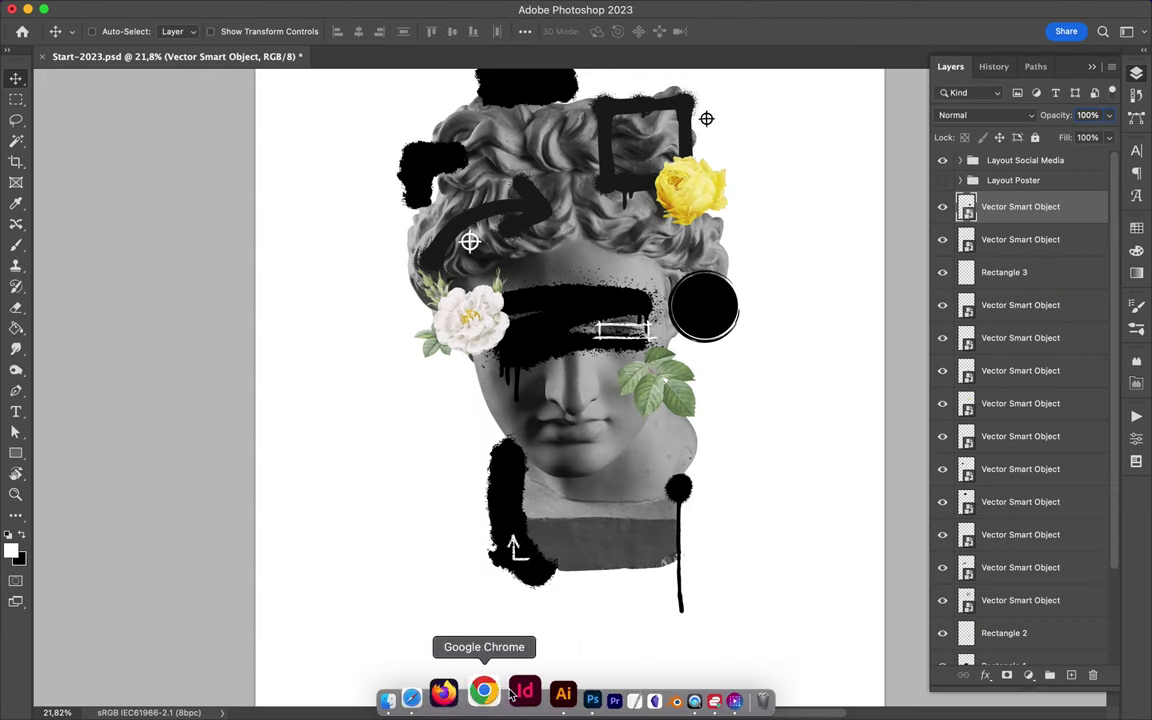
pyautogui.click(563, 694)
# Preview the brush asset folders with Quick Look and open 5165516.ai in Illustrator
pyautogui.click(277, 234)
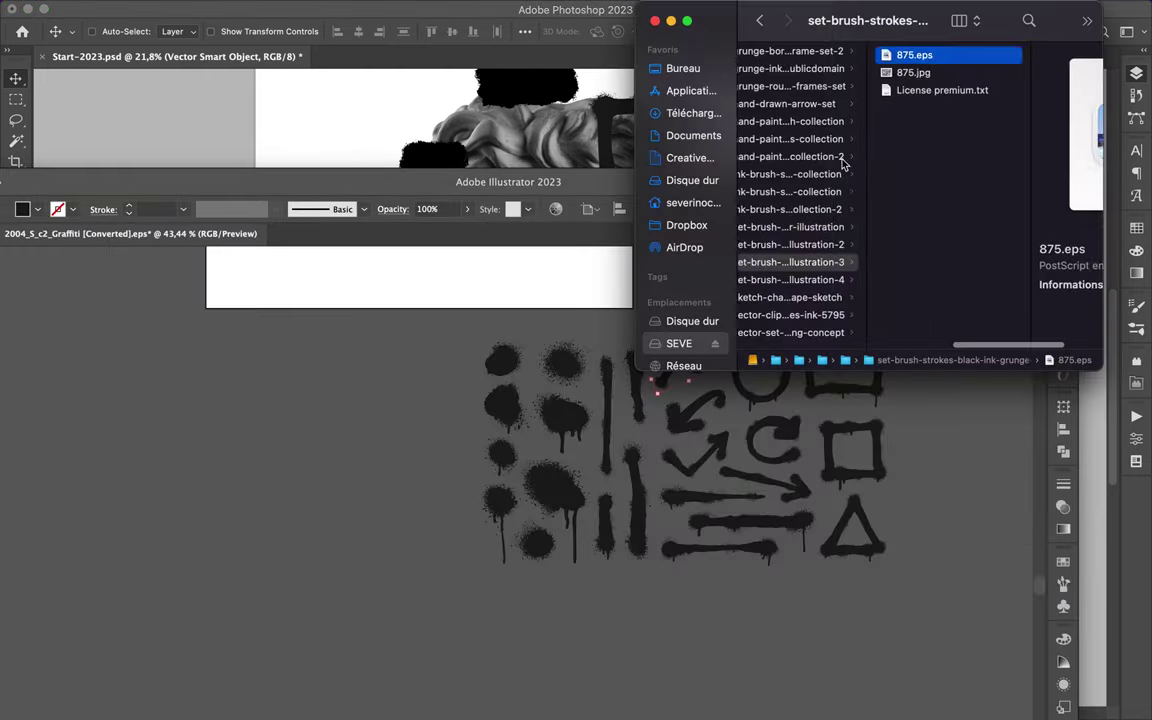
pyautogui.press('space')
pyautogui.press('space')
pyautogui.press('Left')
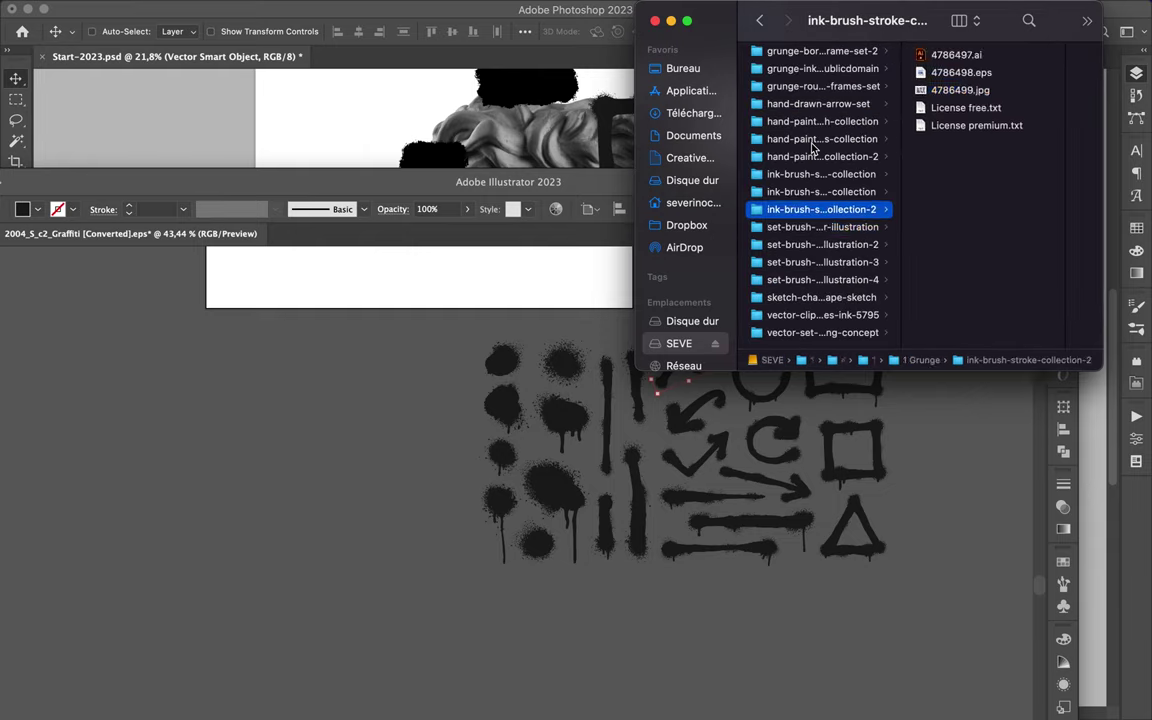
pyautogui.press('Right')
pyautogui.press('Left')
pyautogui.press('Down')
pyautogui.press('Right')
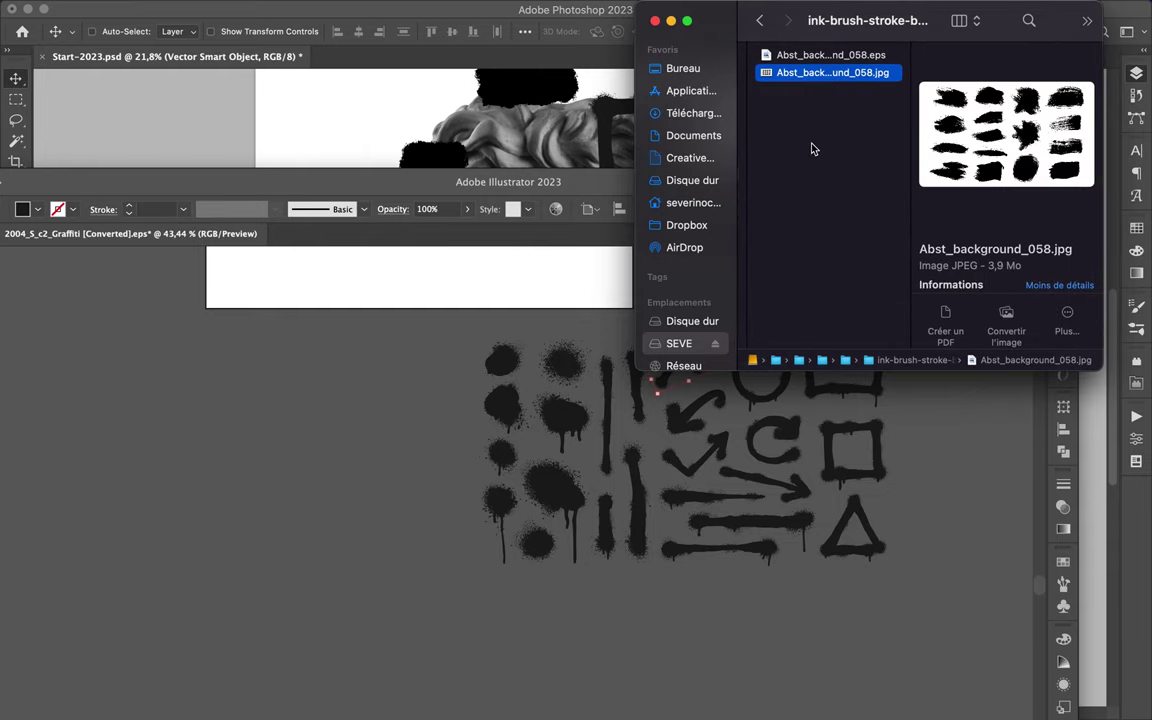
pyautogui.press('Left')
pyautogui.press('Down')
pyautogui.press('Right')
pyautogui.press('Down')
pyautogui.press('space')
pyautogui.press('space')
pyautogui.press('space')
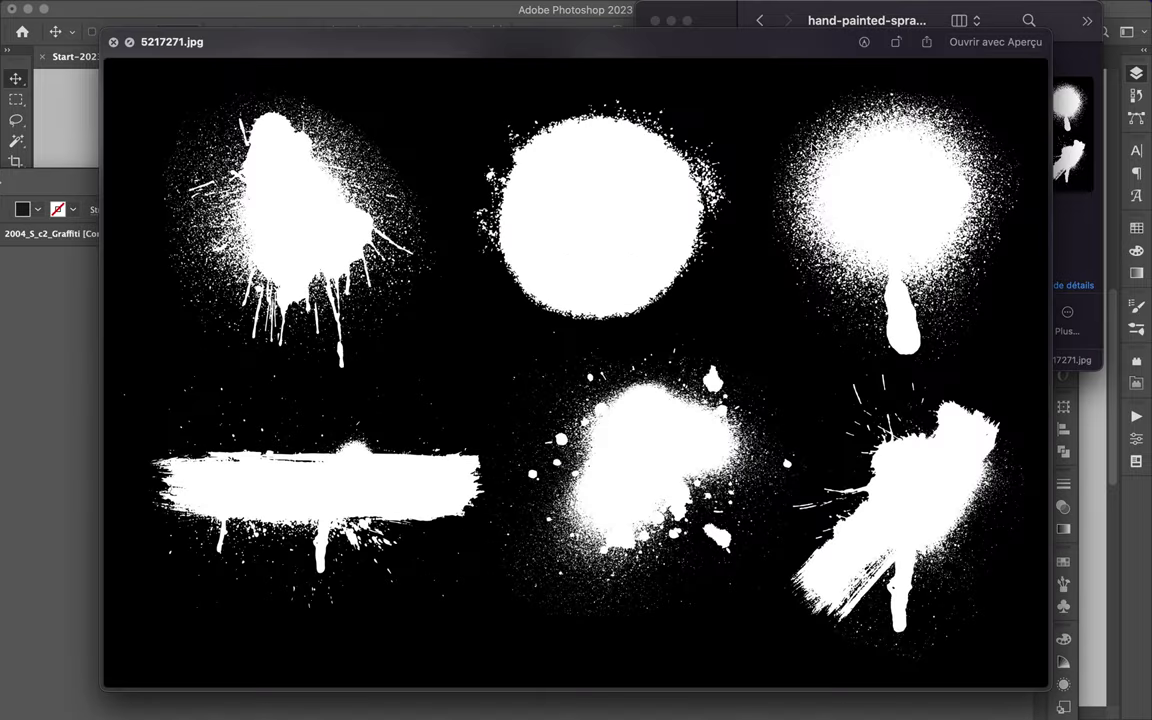
pyautogui.press('space')
pyautogui.press('Left')
pyautogui.press('Up')
pyautogui.press('Right')
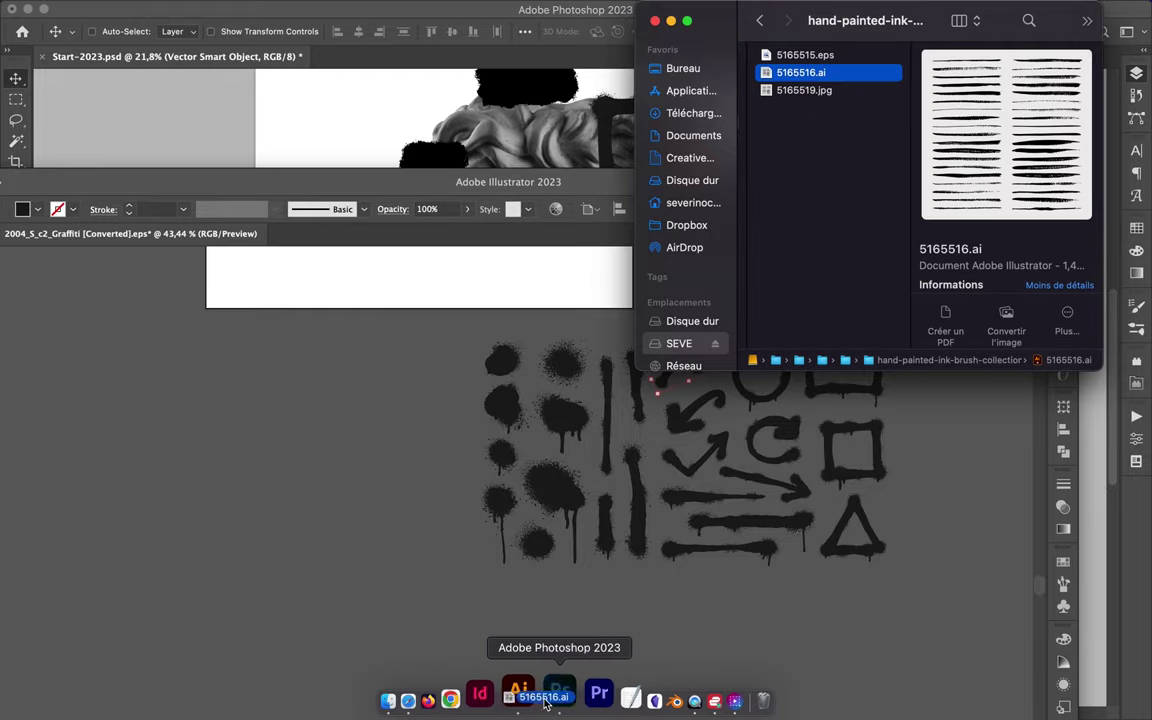
pyautogui.moveTo(800, 72); pyautogui.dragTo(524, 694)
# Place thin black ink strokes on the poster's upper left and top right
pyautogui.moveTo(708, 493); pyautogui.dragTo(478, 125)
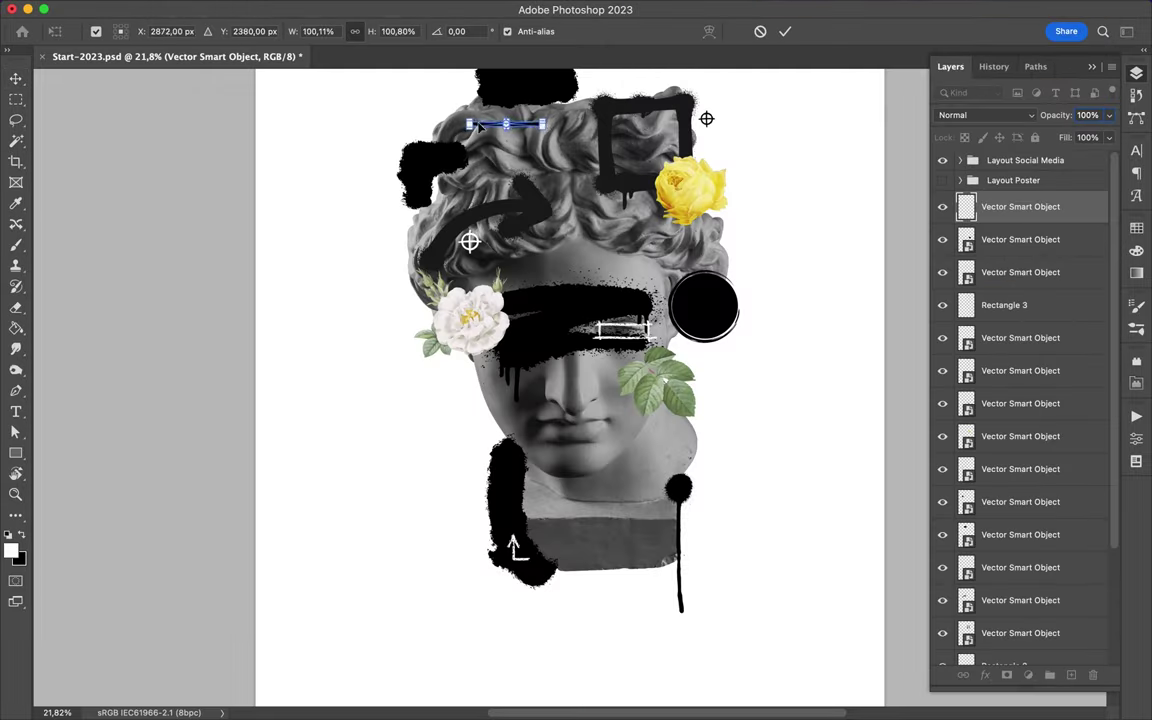
pyautogui.scroll(3, 450, 148)
pyautogui.moveTo(480, 200); pyautogui.dragTo(452, 190)
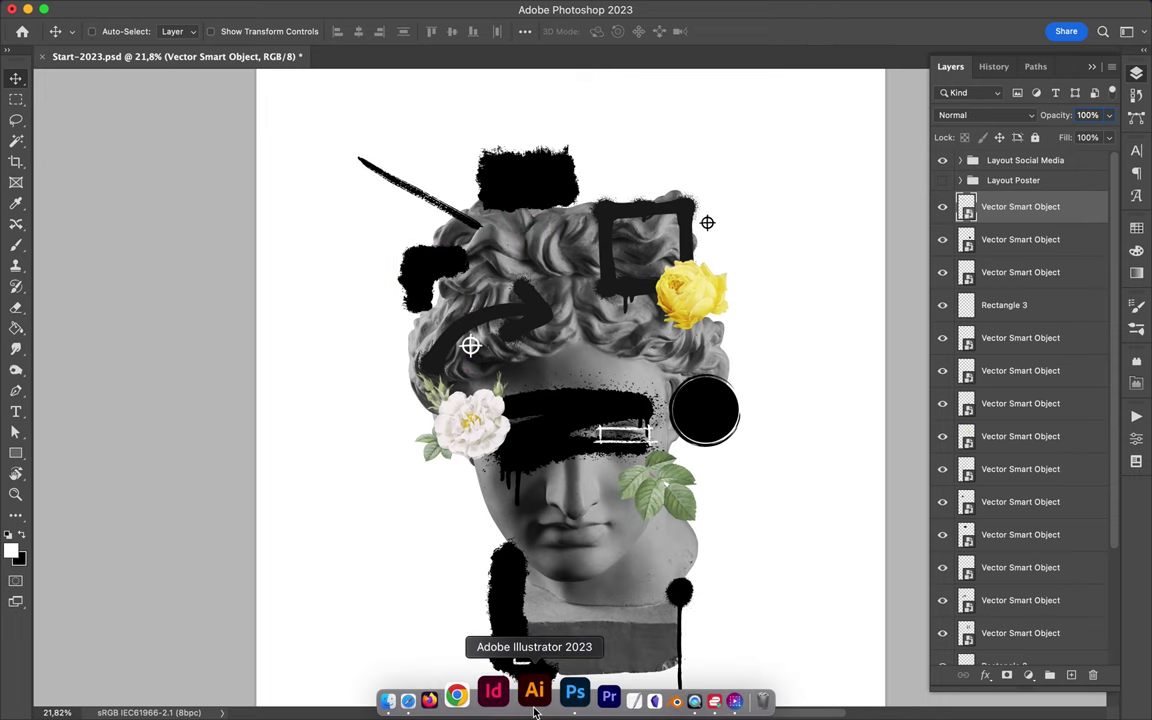
pyautogui.click(527, 643)
pyautogui.moveTo(501, 398); pyautogui.dragTo(705, 145)
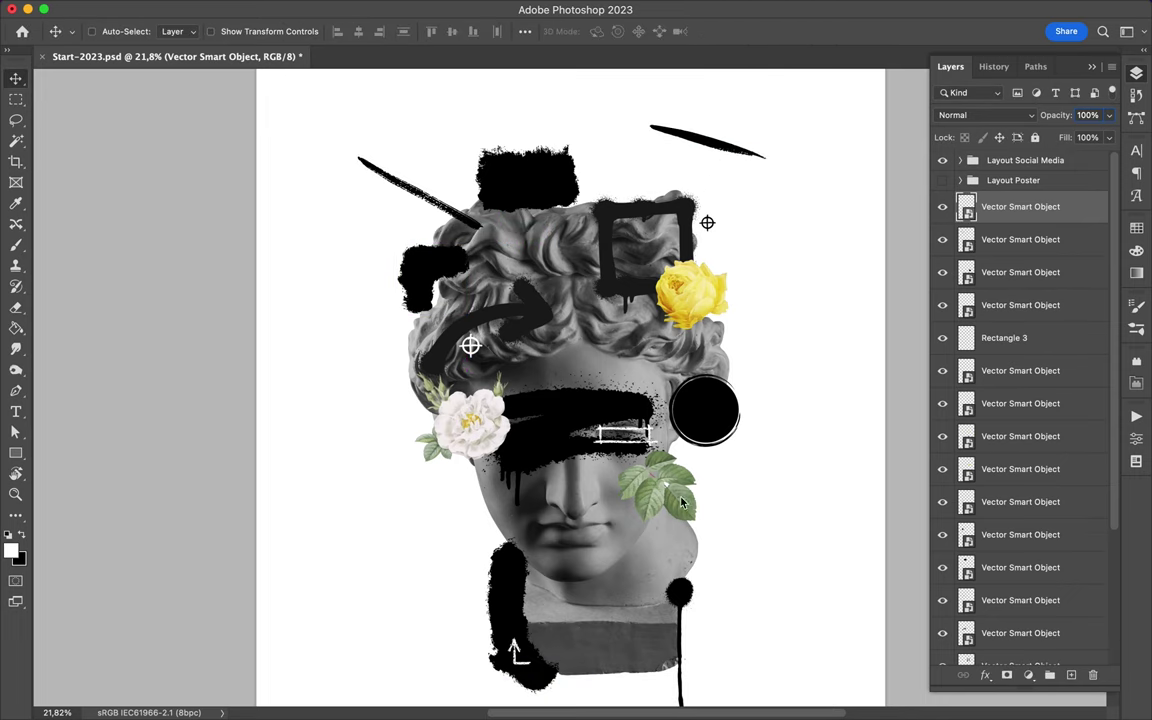
pyautogui.press('super+Tab')
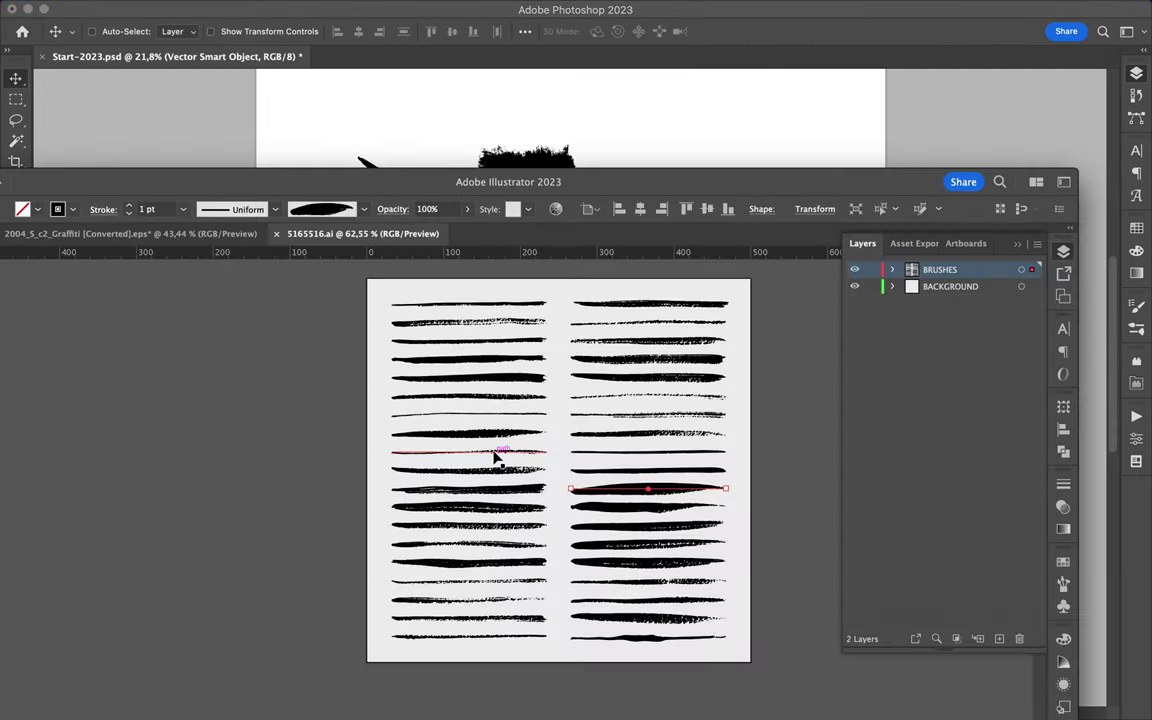
pyautogui.press('super+Tab')
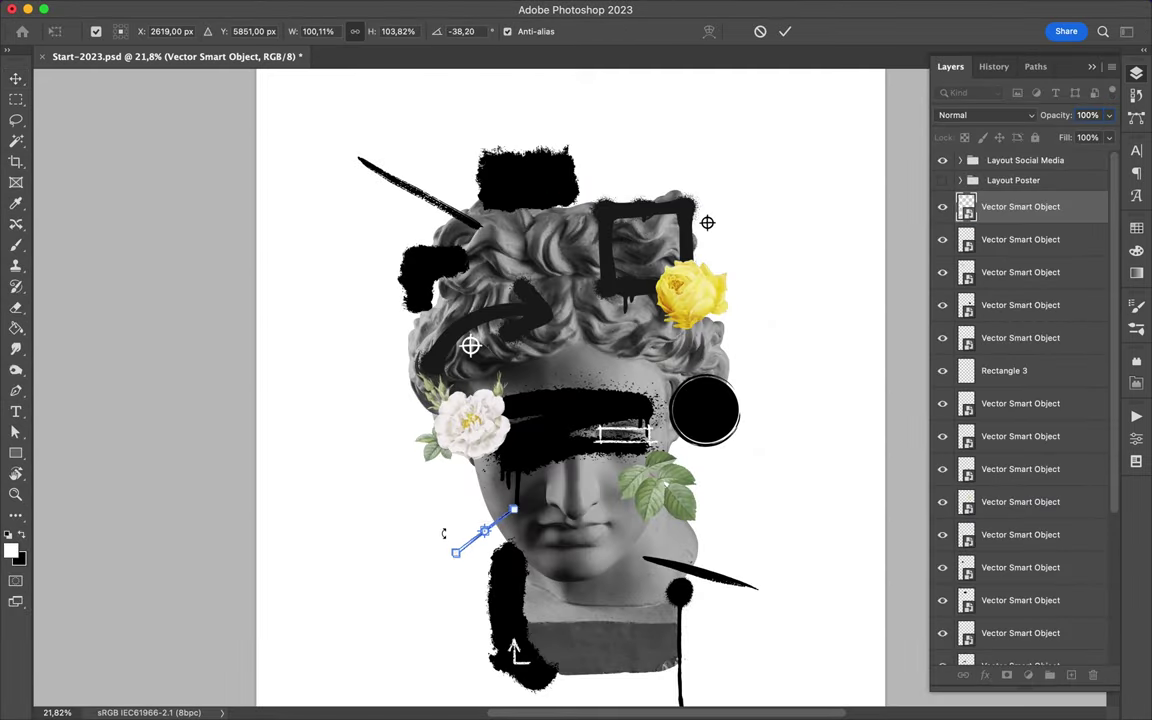
pyautogui.press('Return')
# Preview the hand-drawn arrow set, then head toward the grunge round frames folder
pyautogui.click(398, 689)
pyautogui.doubleClick(794, 110)
pyautogui.press('space')
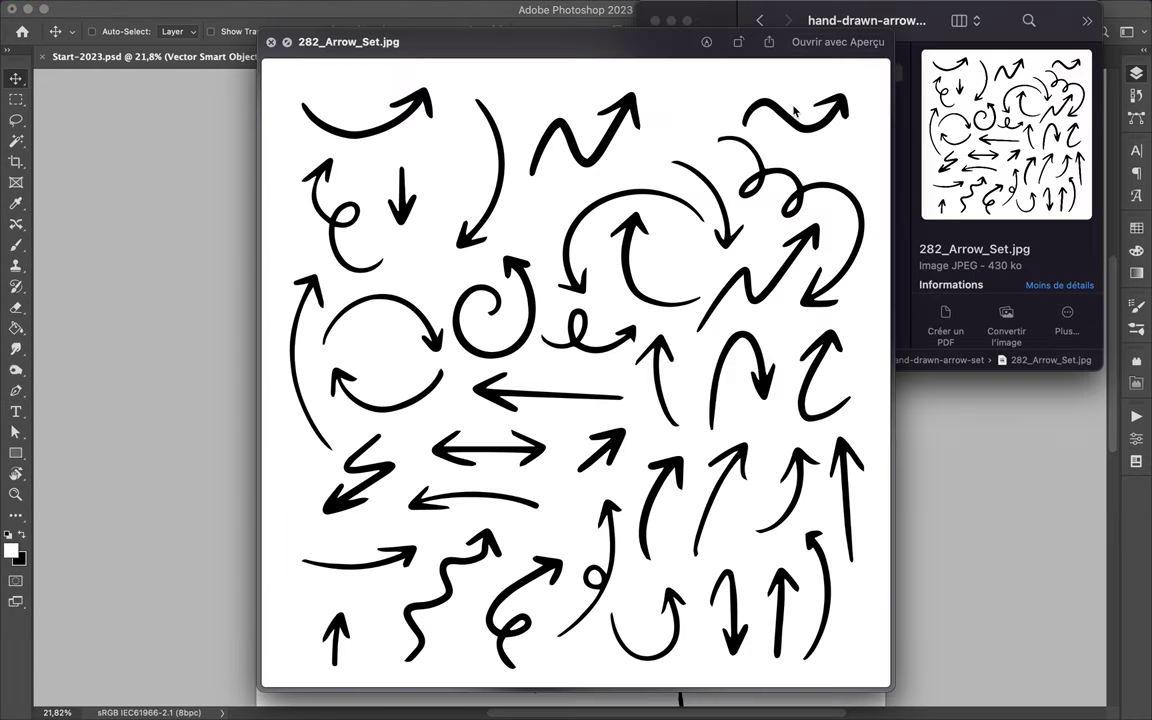
pyautogui.press('space')
pyautogui.press('super+bracketleft')
# Place the bottom-middle 1477.eps grunge ring at ~82%, right of the statue, layered beneath it
pyautogui.click(568, 697)
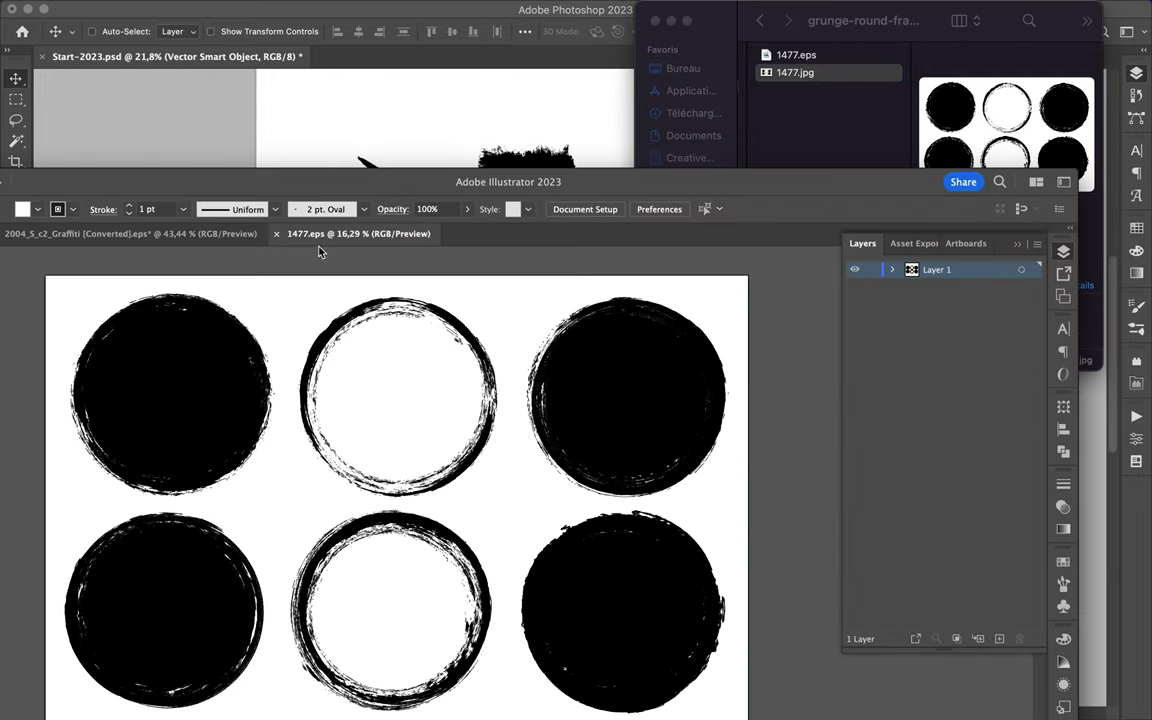
pyautogui.click(416, 511)
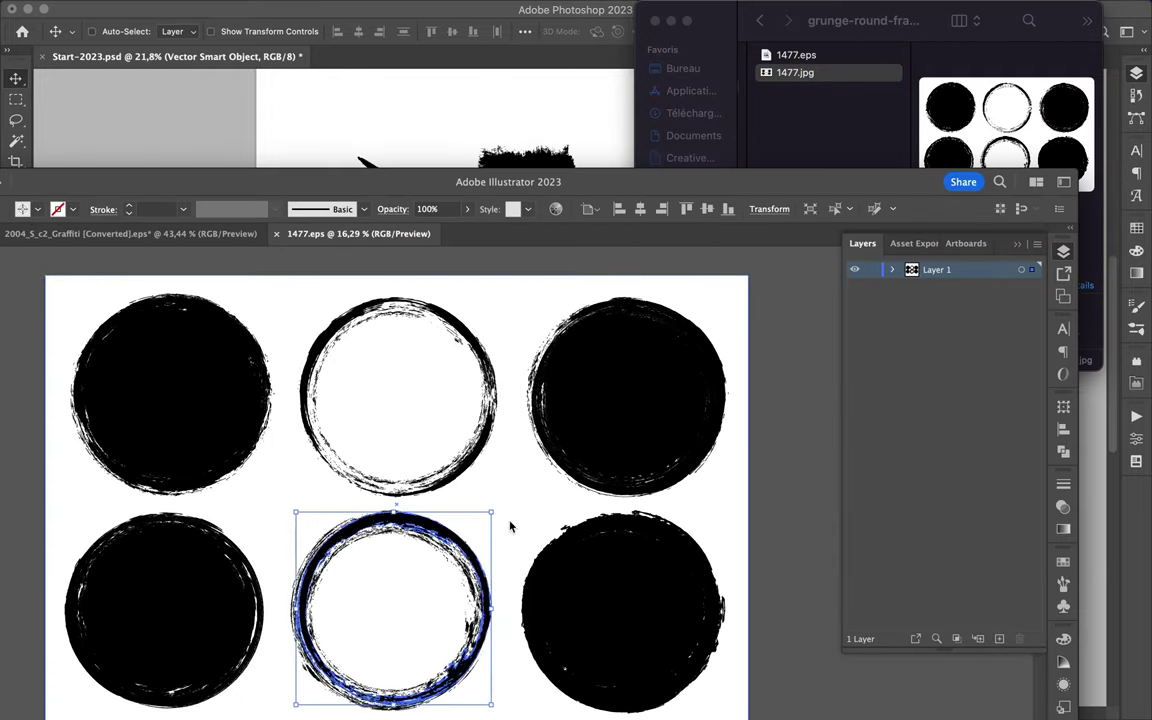
pyautogui.moveTo(510, 527)
pyautogui.mouseDown()
pyautogui.moveTo(795, 482)
pyautogui.moveTo(490, 205)
pyautogui.mouseUp()
pyautogui.moveTo(710, 123); pyautogui.dragTo(643, 189)
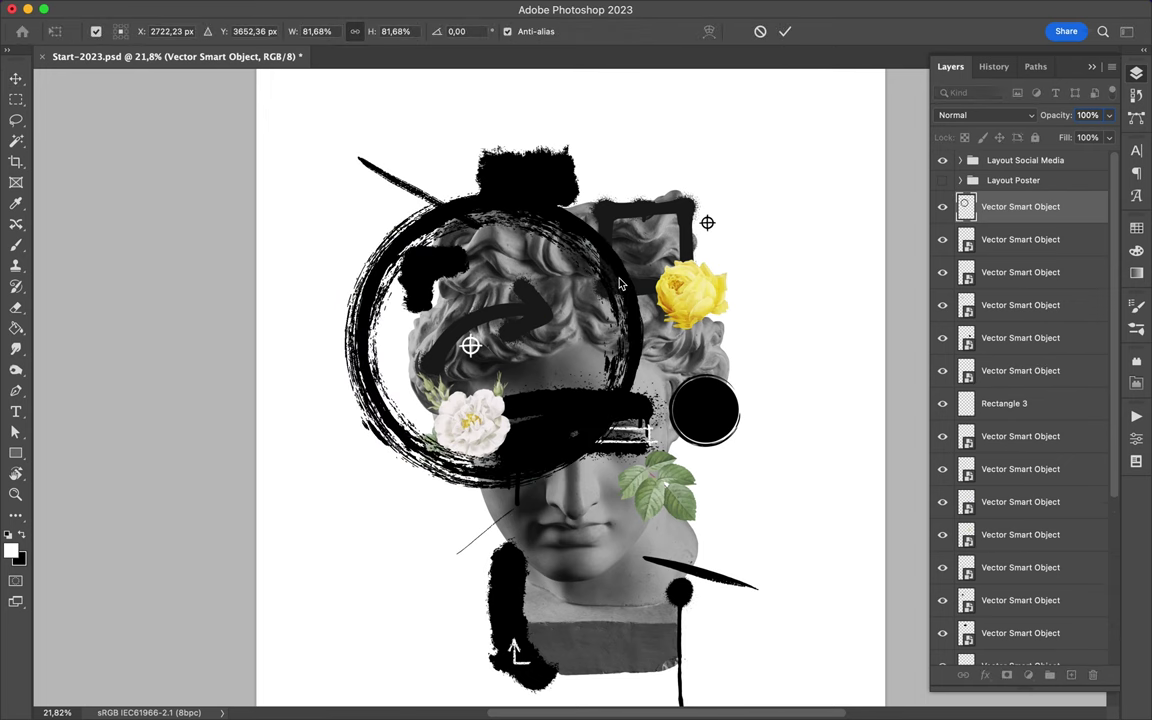
pyautogui.press('Return')
pyautogui.moveTo(619, 285); pyautogui.dragTo(805, 362)
pyautogui.moveTo(1020, 206); pyautogui.dragTo(1013, 695)
pyautogui.moveTo(590, 700)
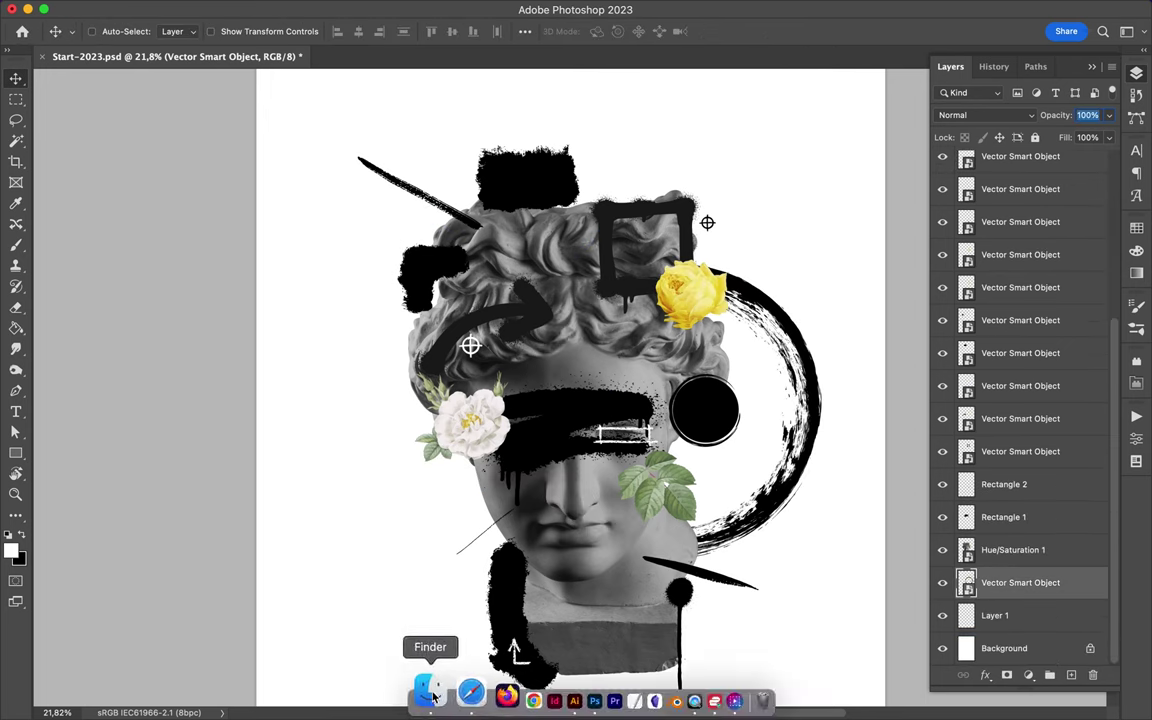
# Browse the ink brush folders and open the GRUNGE_SPOTS_2_03 vector file
pyautogui.click(424, 689)
pyautogui.click(779, 147)
pyautogui.press('space')
pyautogui.press('space')
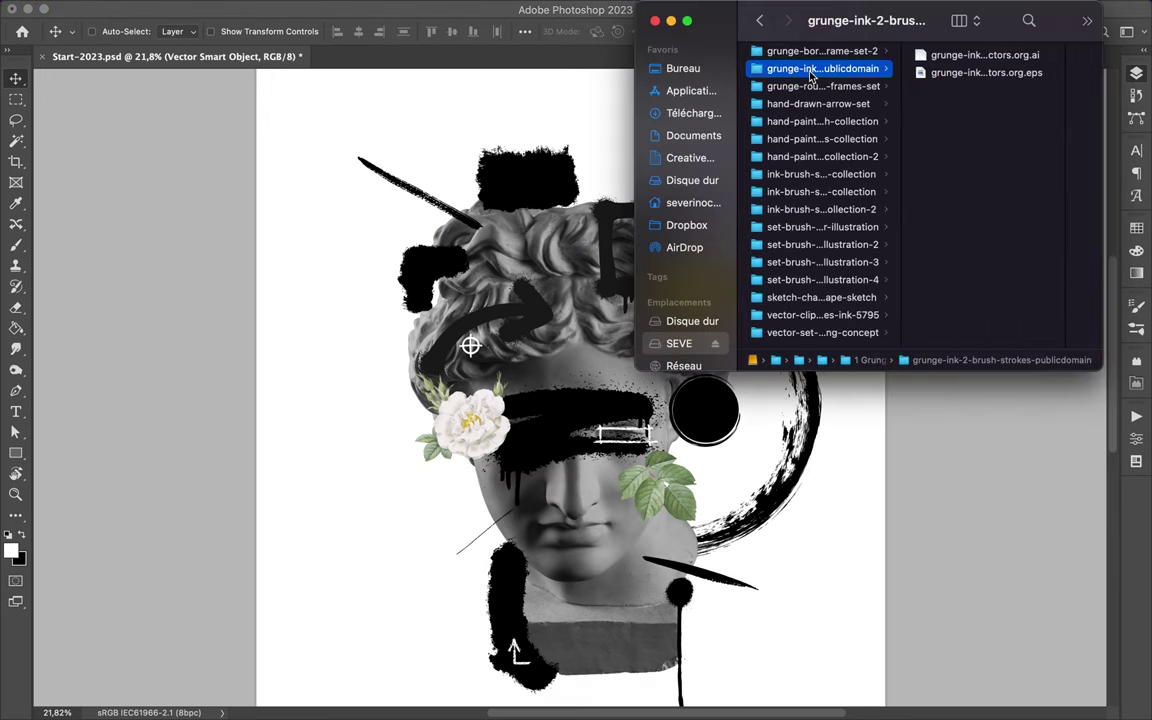
pyautogui.press('Left')
pyautogui.press('Up')
pyautogui.press('Right')
pyautogui.press('Down')
pyautogui.press('Left')
pyautogui.press('Up')
pyautogui.press('Right')
pyautogui.press('Down')
pyautogui.press('Left')
pyautogui.press('Up')
pyautogui.press('Right')
pyautogui.press('Down')
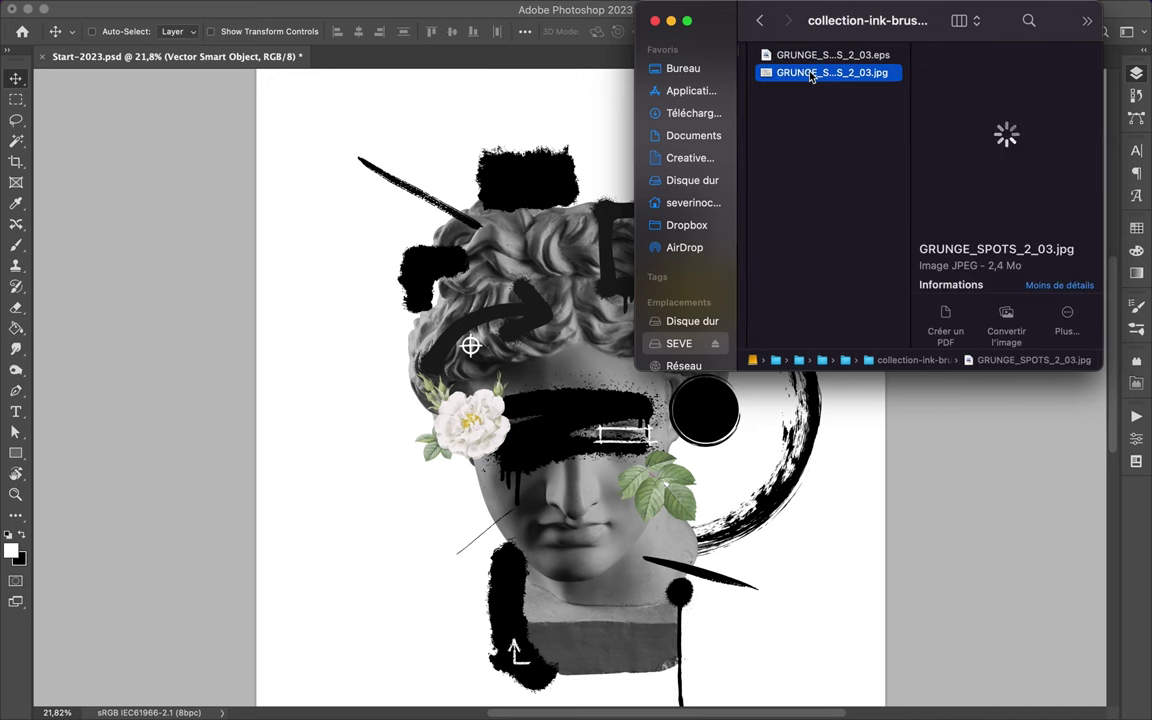
pyautogui.moveTo(833, 54)
pyautogui.mouseDown()
pyautogui.moveTo(556, 700)
pyautogui.moveTo(527, 694)
pyautogui.mouseUp()
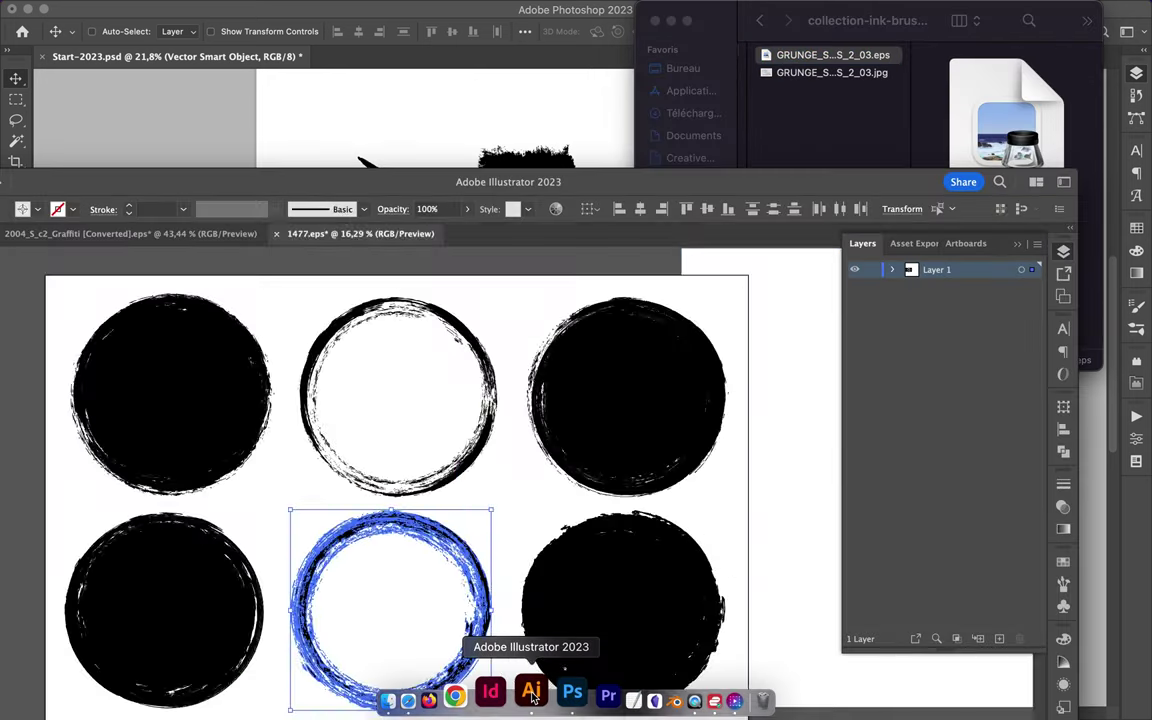
# Isolate the swirl arrows inside the GRUNGE_SPOTS group and copy them onto the poster
pyautogui.click(284, 233)
pyautogui.press('super+d')
pyautogui.click(537, 578)
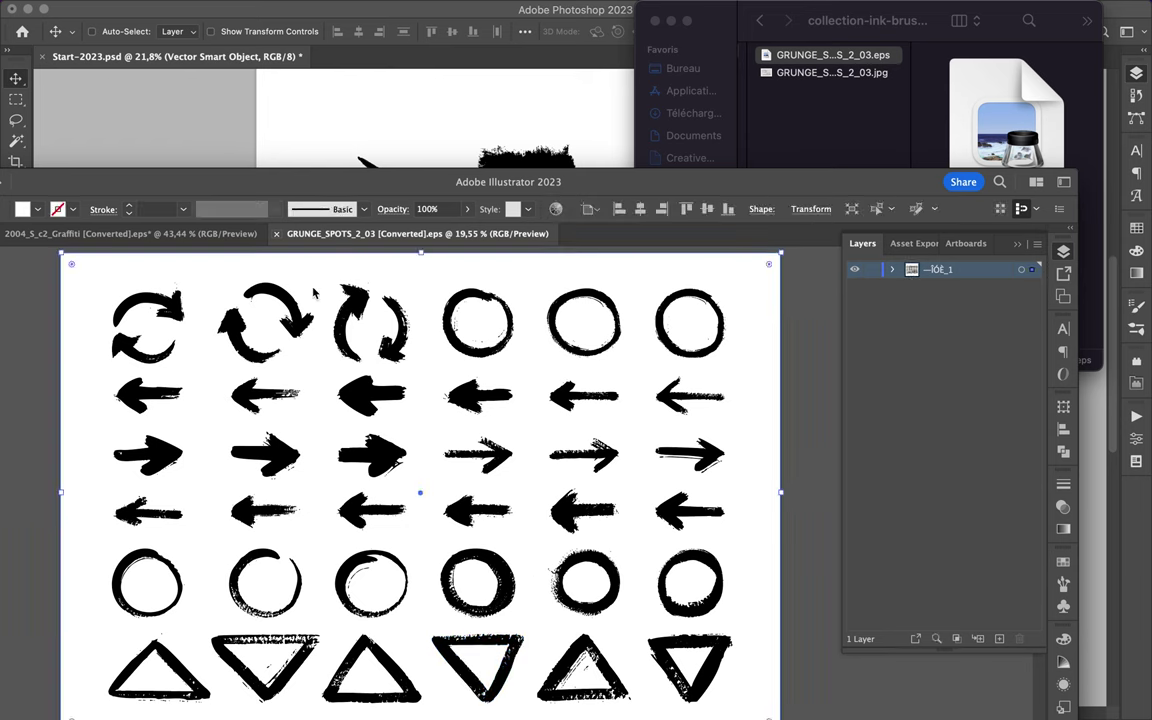
pyautogui.doubleClick(93, 288)
pyautogui.click(178, 312)
pyautogui.doubleClick(175, 312)
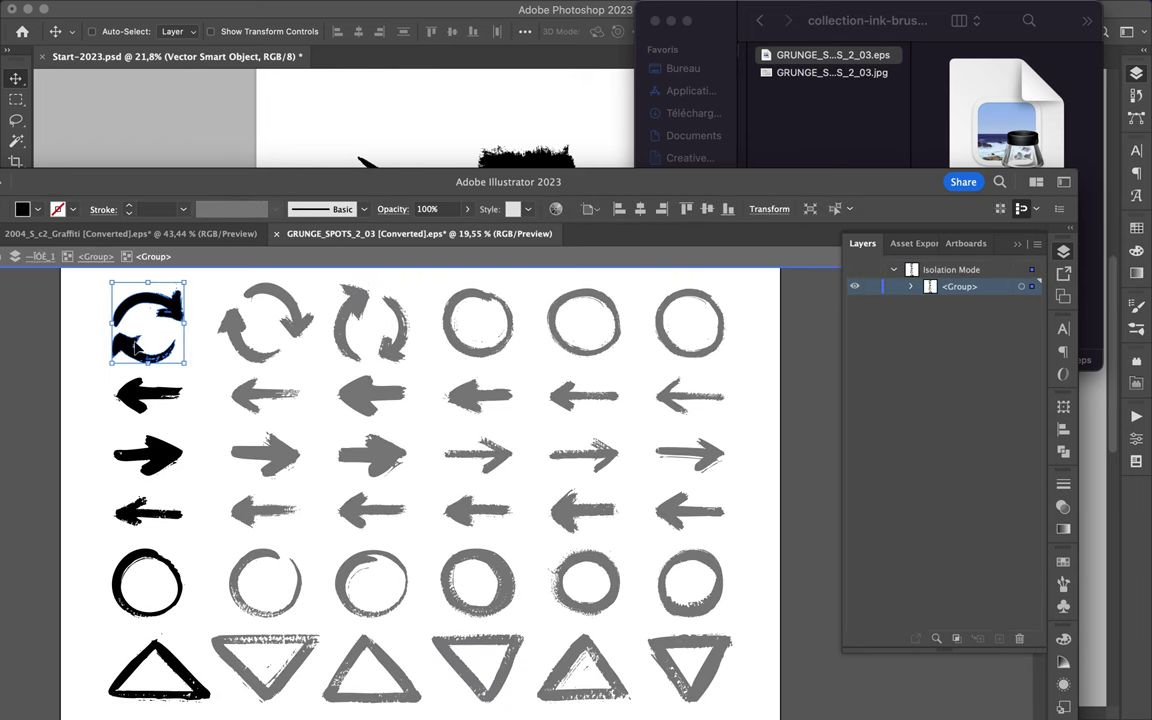
pyautogui.moveTo(150, 320); pyautogui.dragTo(450, 116)
# Add a small left arrow and a shrunken triangle at the poster's top right
pyautogui.click(527, 694)
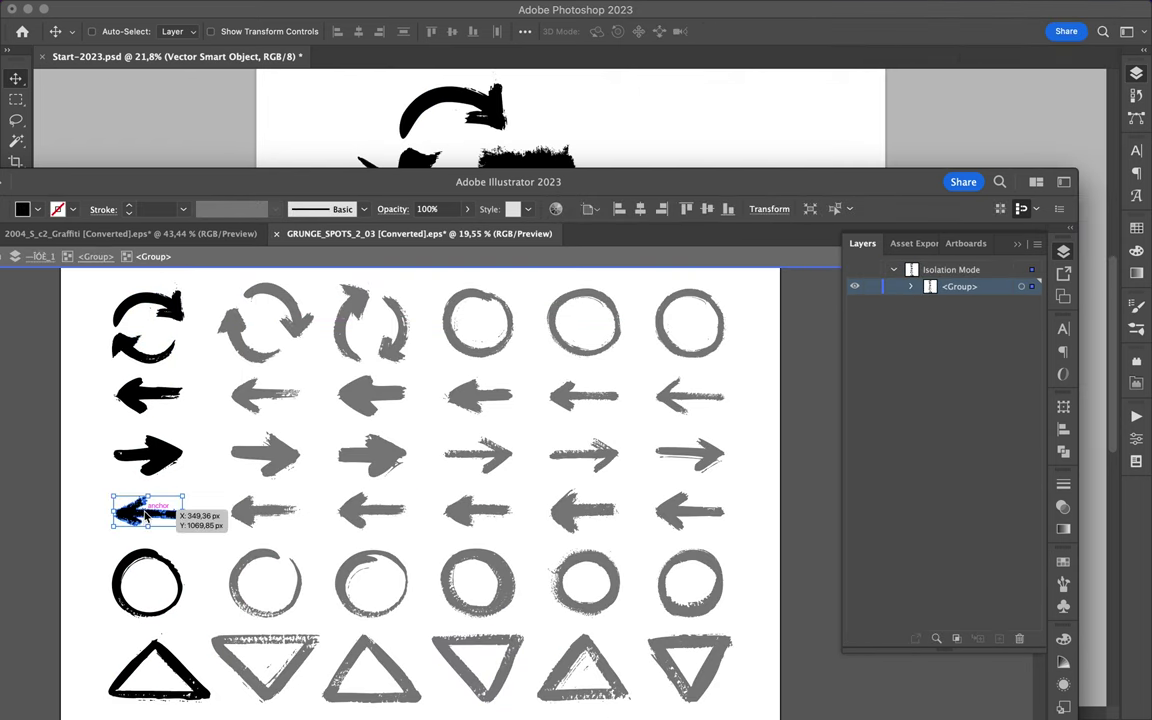
pyautogui.moveTo(145, 515)
pyautogui.mouseDown()
pyautogui.moveTo(591, 116)
pyautogui.moveTo(624, 172)
pyautogui.mouseUp()
pyautogui.press('Return')
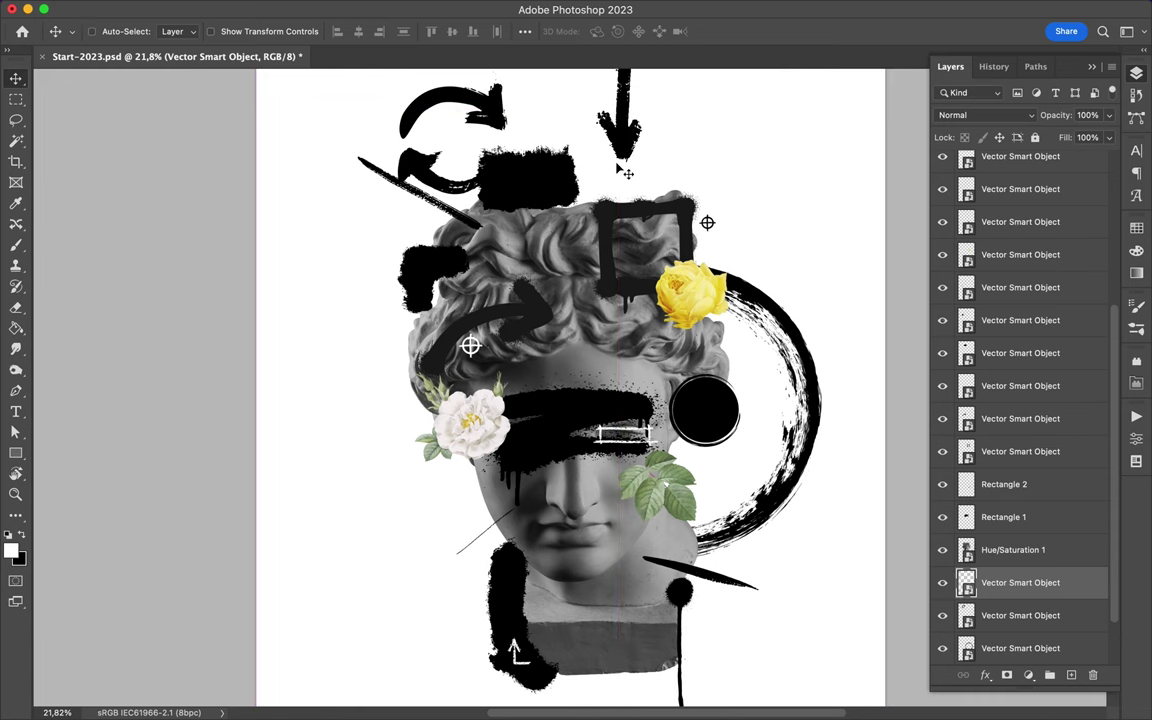
pyautogui.click(527, 692)
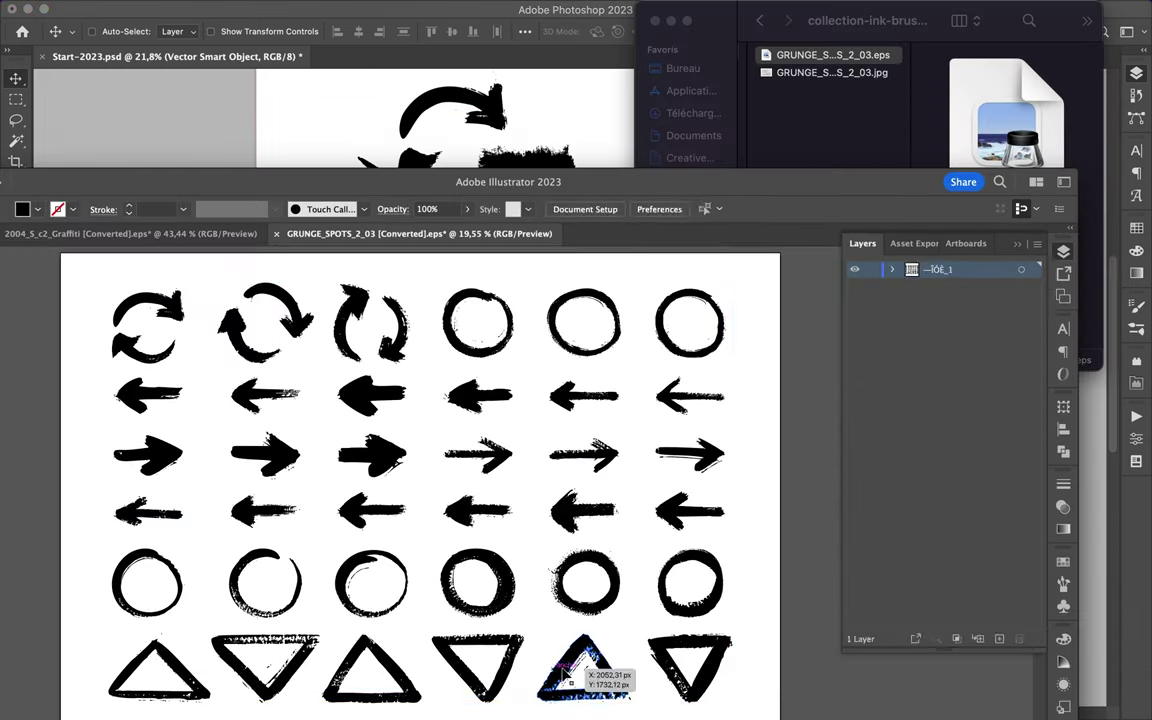
pyautogui.doubleClick(573, 668)
pyautogui.moveTo(573, 668); pyautogui.dragTo(450, 116)
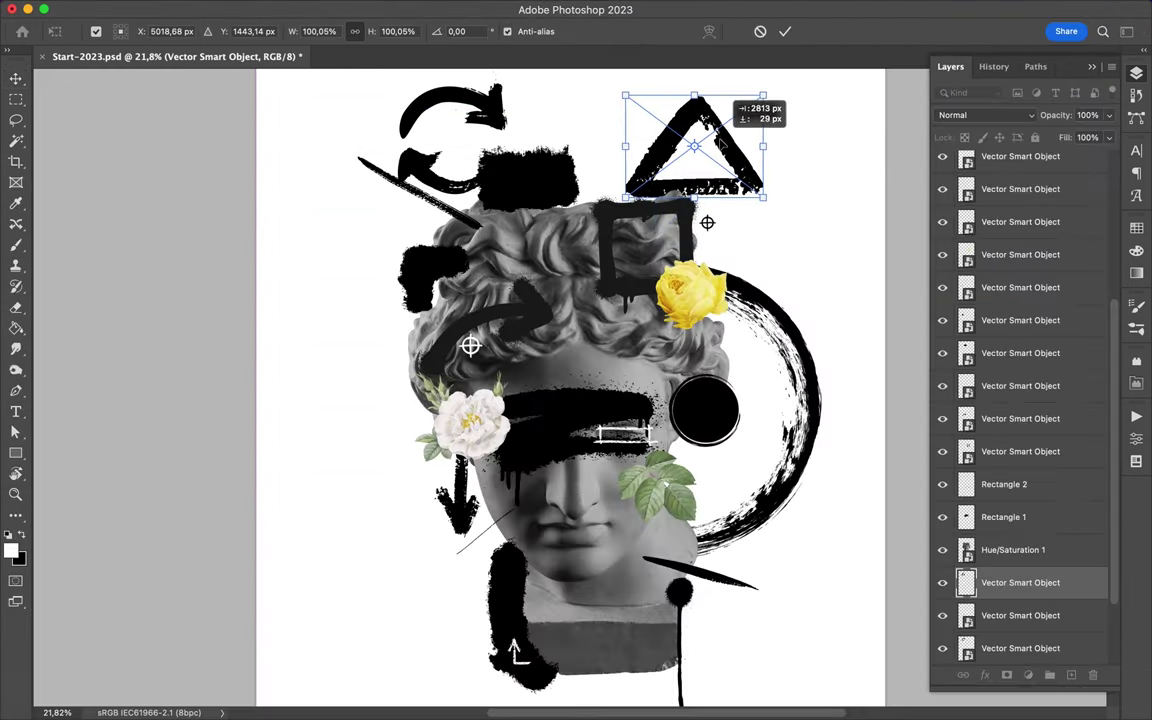
pyautogui.moveTo(765, 108); pyautogui.dragTo(680, 150)
pyautogui.press('Return')
# Add a grunge circle at the top and a left-pointing arrow at the top right
pyautogui.click(527, 692)
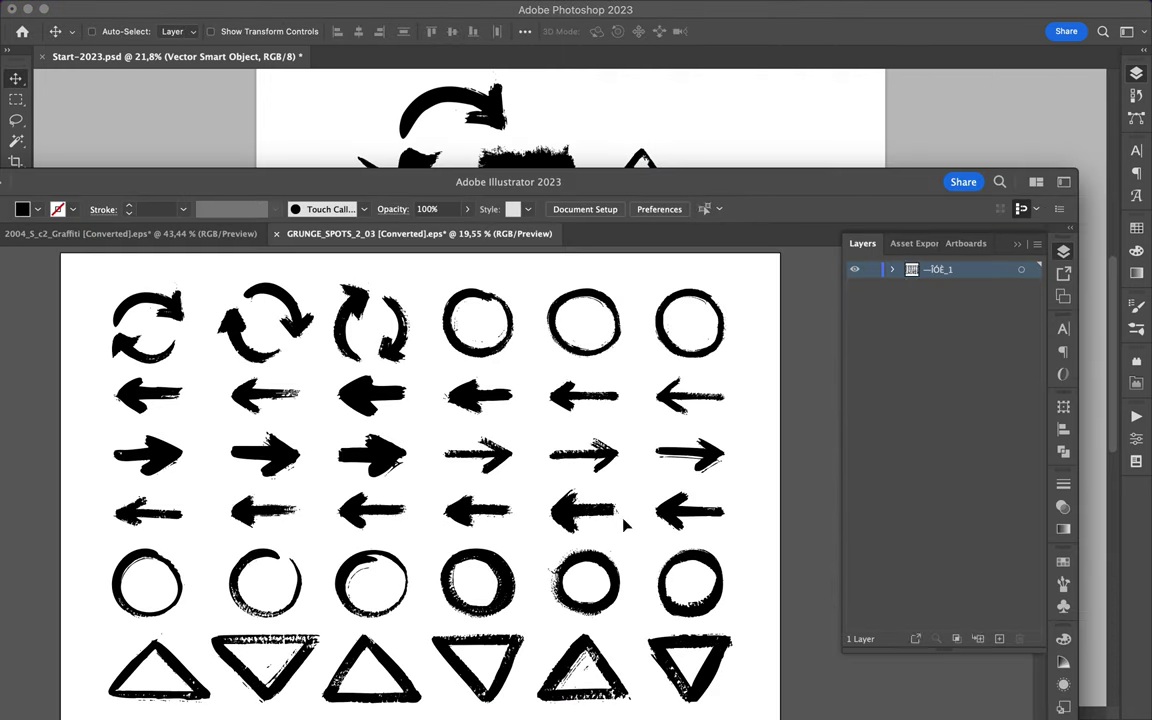
pyautogui.doubleClick(585, 583)
pyautogui.moveTo(585, 583); pyautogui.dragTo(700, 165)
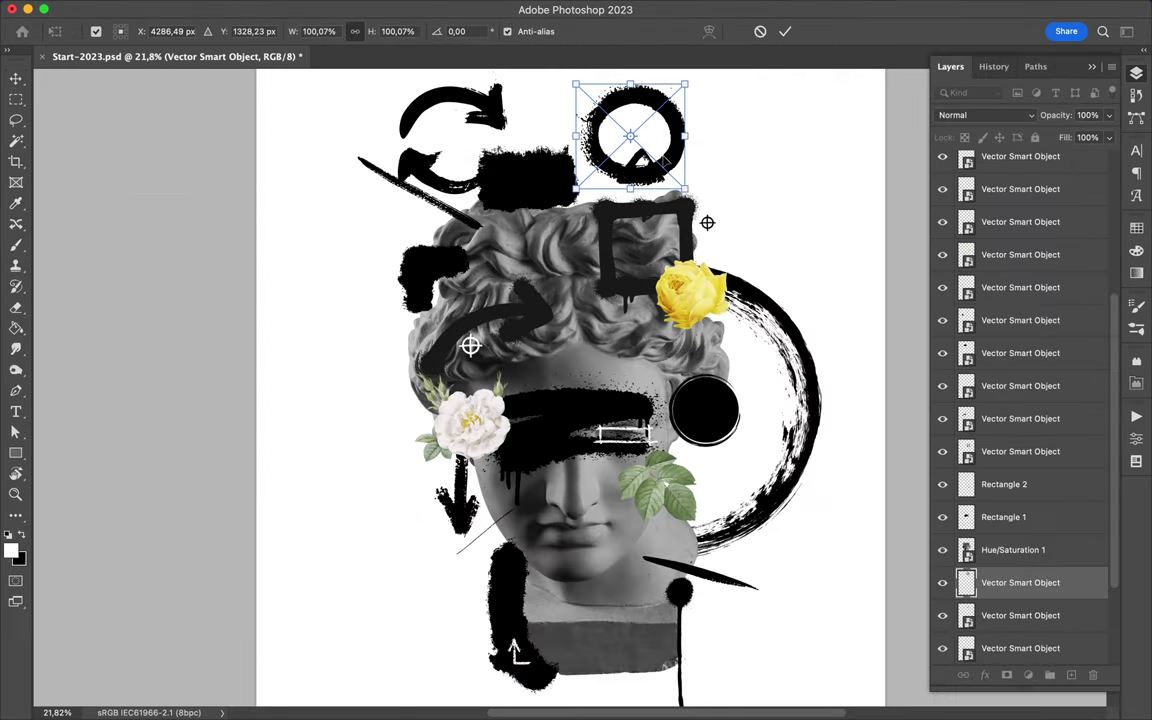
pyautogui.press('Return')
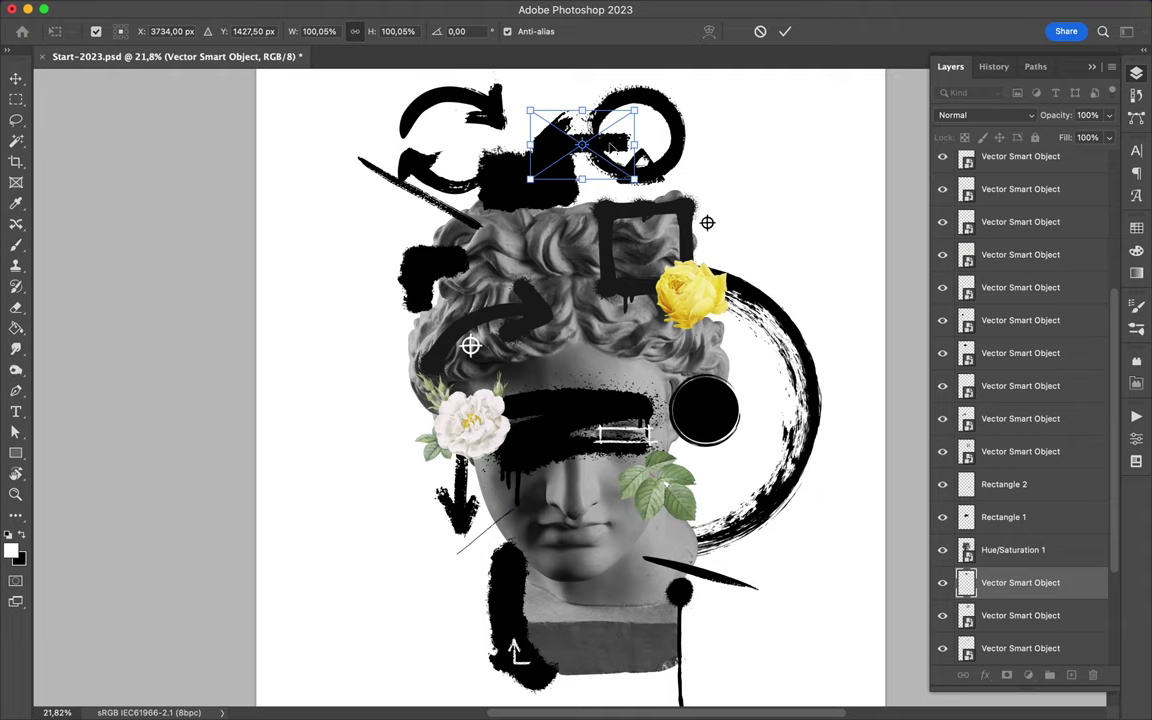
pyautogui.click(527, 692)
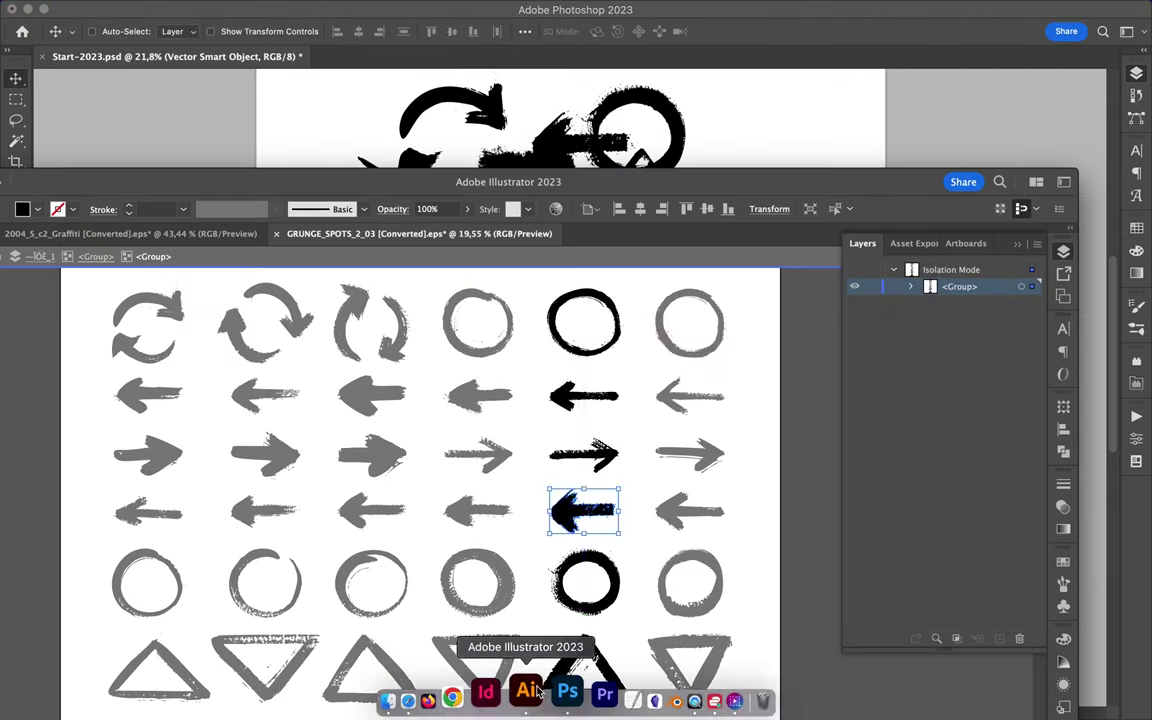
pyautogui.moveTo(584, 501); pyautogui.dragTo(617, 155)
pyautogui.press('Return')
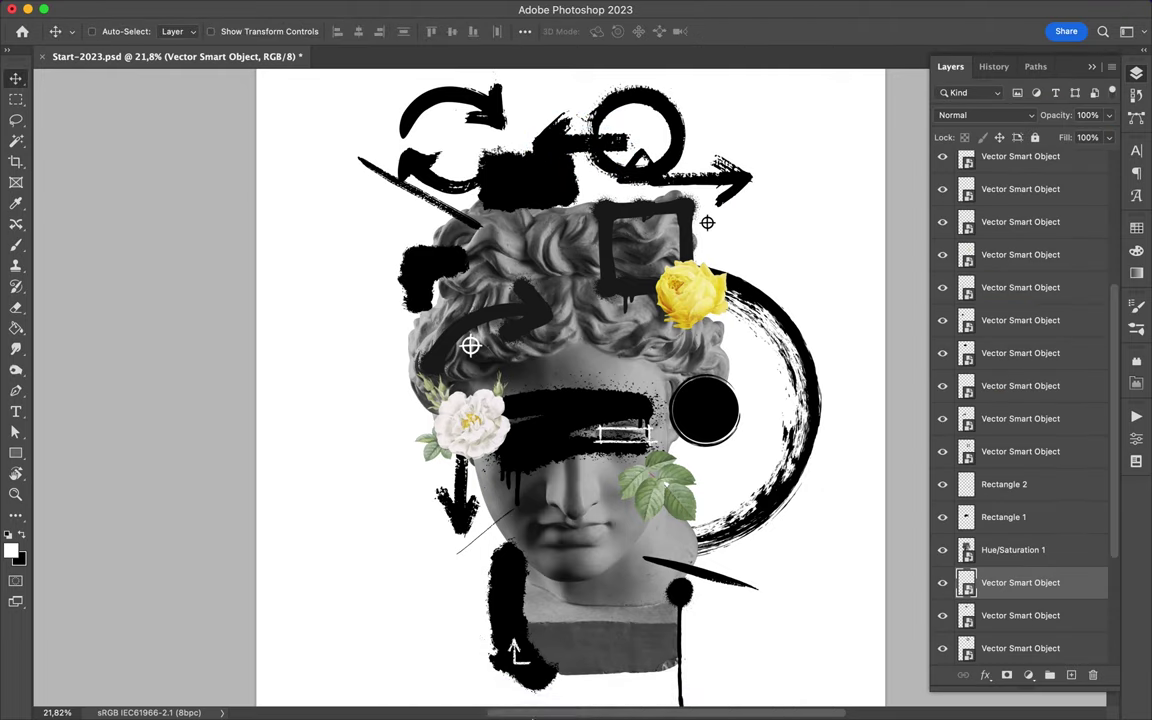
pyautogui.click(350, 625)
# Look through the grunge, black watercolor and hand-painted folders, then close the Finder window
pyautogui.press('Right')
pyautogui.press('Down')
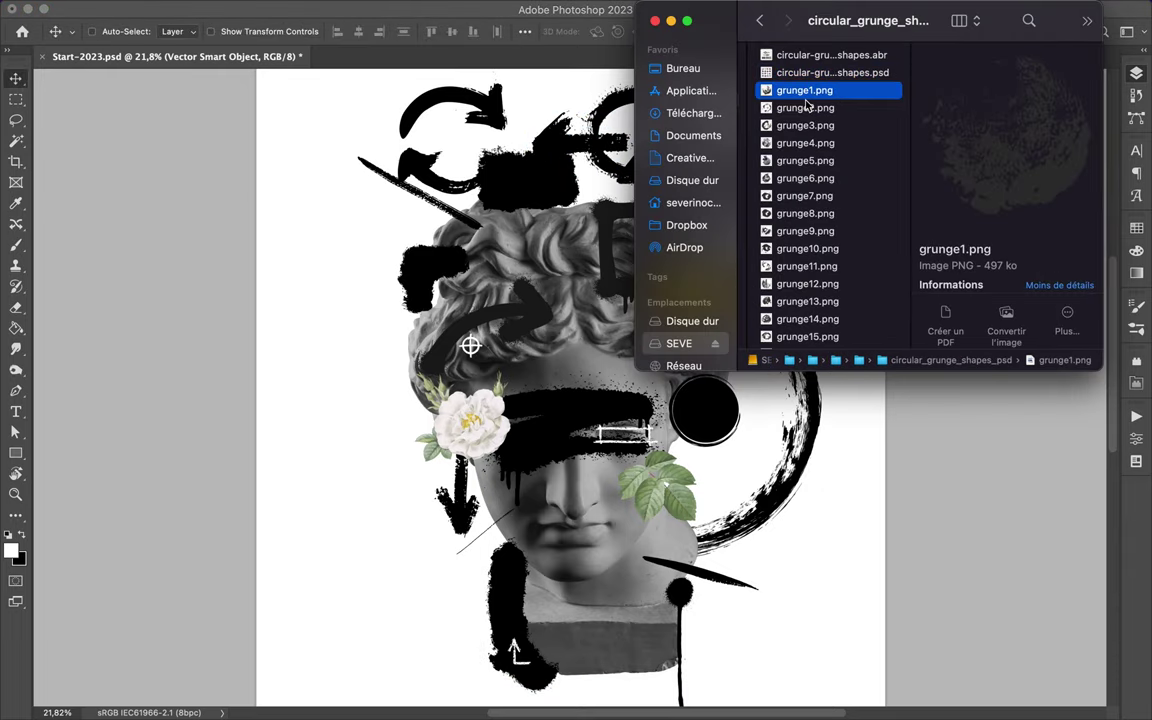
pyautogui.press('Down')
pyautogui.press('Left')
pyautogui.press('Down')
pyautogui.press('Up')
pyautogui.press('Up')
pyautogui.press('Right')
pyautogui.press('space')
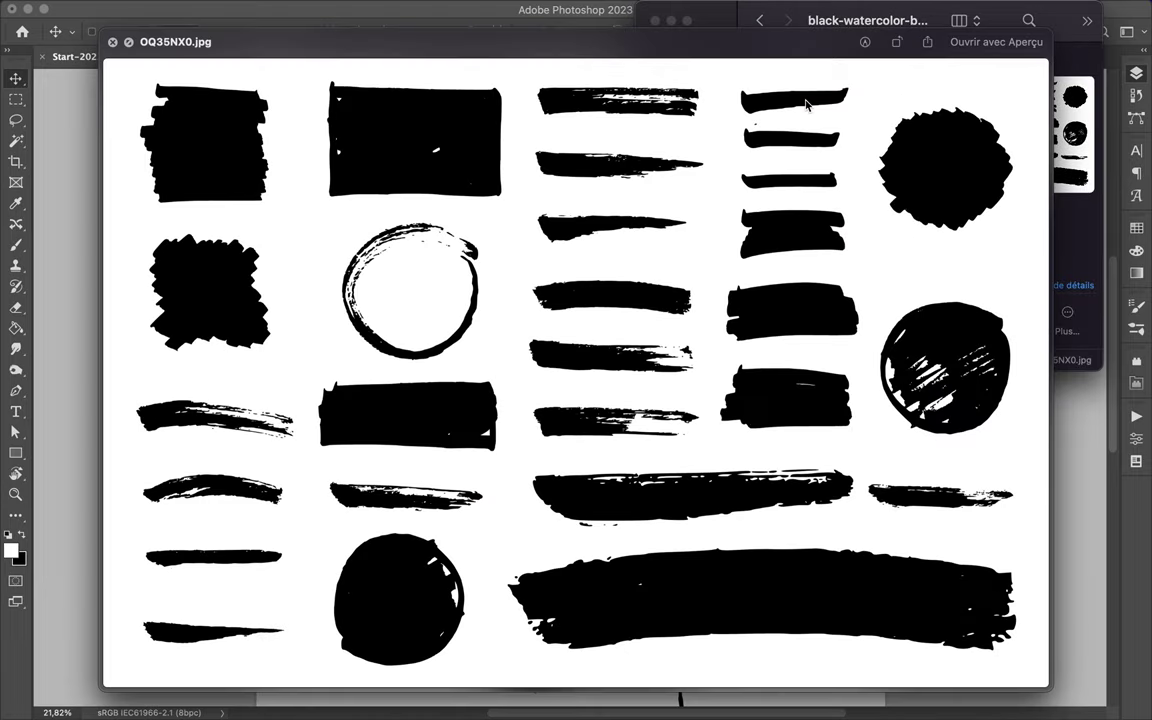
pyautogui.press('space')
pyautogui.press('Left')
pyautogui.press('Up')
pyautogui.press('Right')
pyautogui.press('Down')
pyautogui.press('super+w')
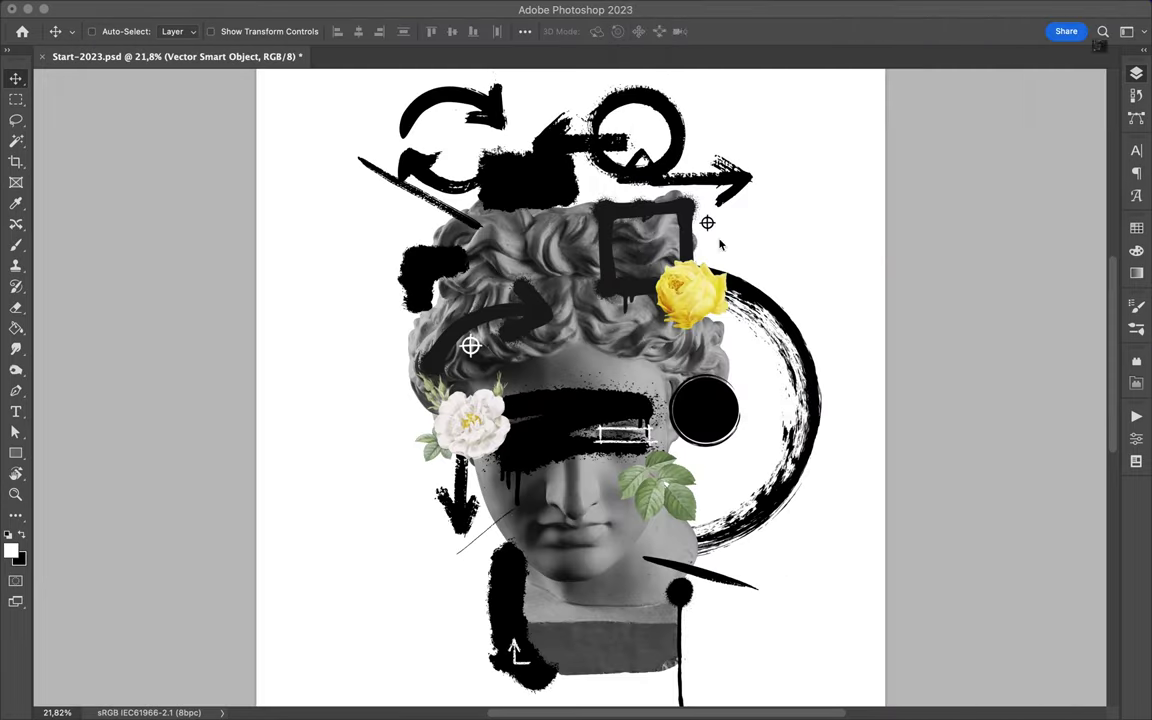
# Eject the external disk and quit Illustrator without saving the graffiti file
pyautogui.press('F11')
pyautogui.press('F11')
pyautogui.click(745, 257)
pyautogui.click(527, 697)
pyautogui.press('super+q')
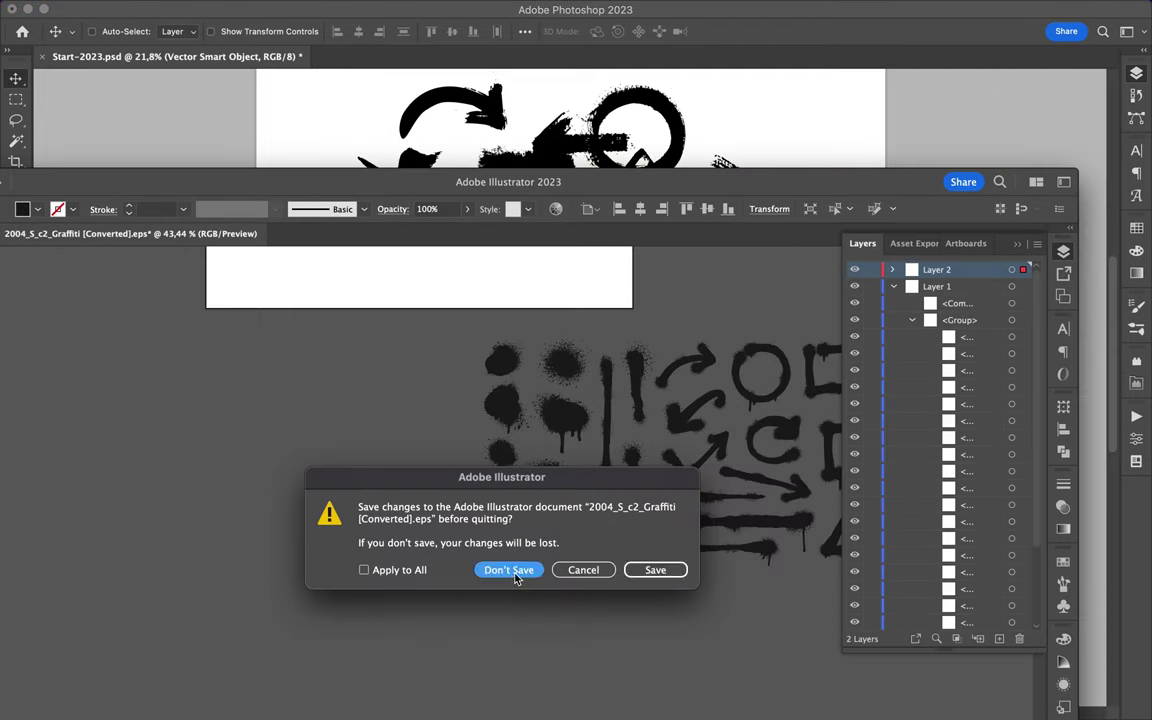
pyautogui.click(510, 570)
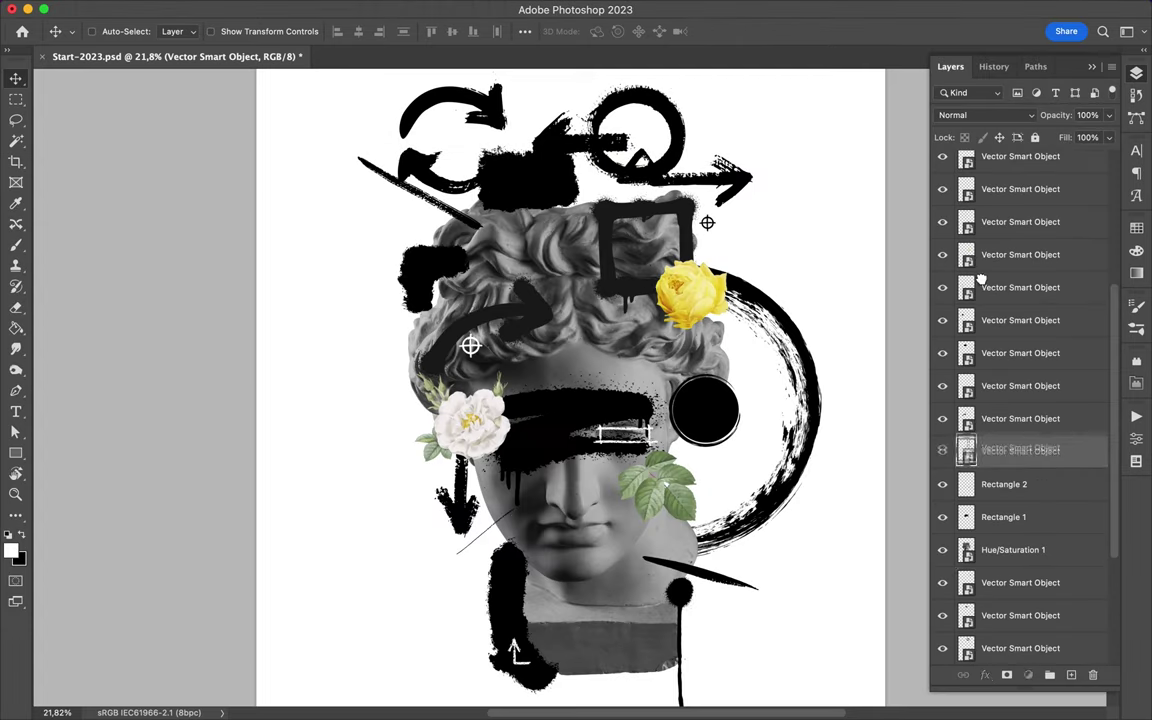
# Move the yellow rose layer beneath the black square frame layer
pyautogui.moveTo(981, 280); pyautogui.dragTo(981, 284)
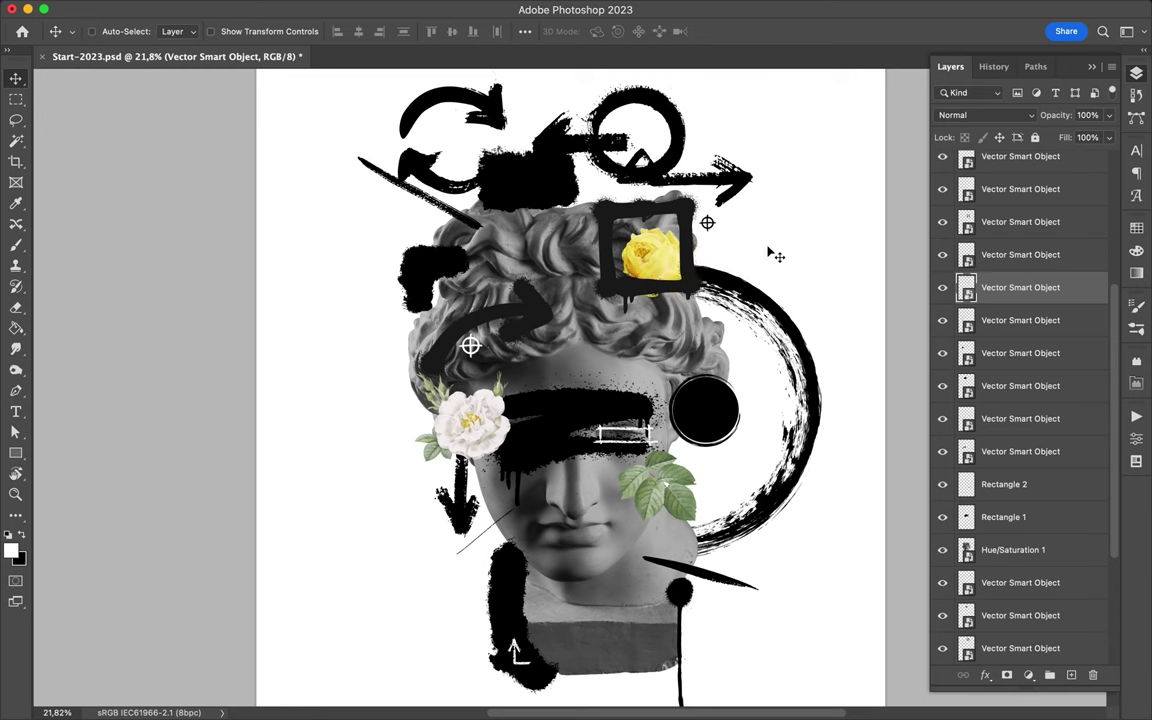
pyautogui.scroll(5, 635, 242)
pyautogui.scroll(-2, 635, 242)
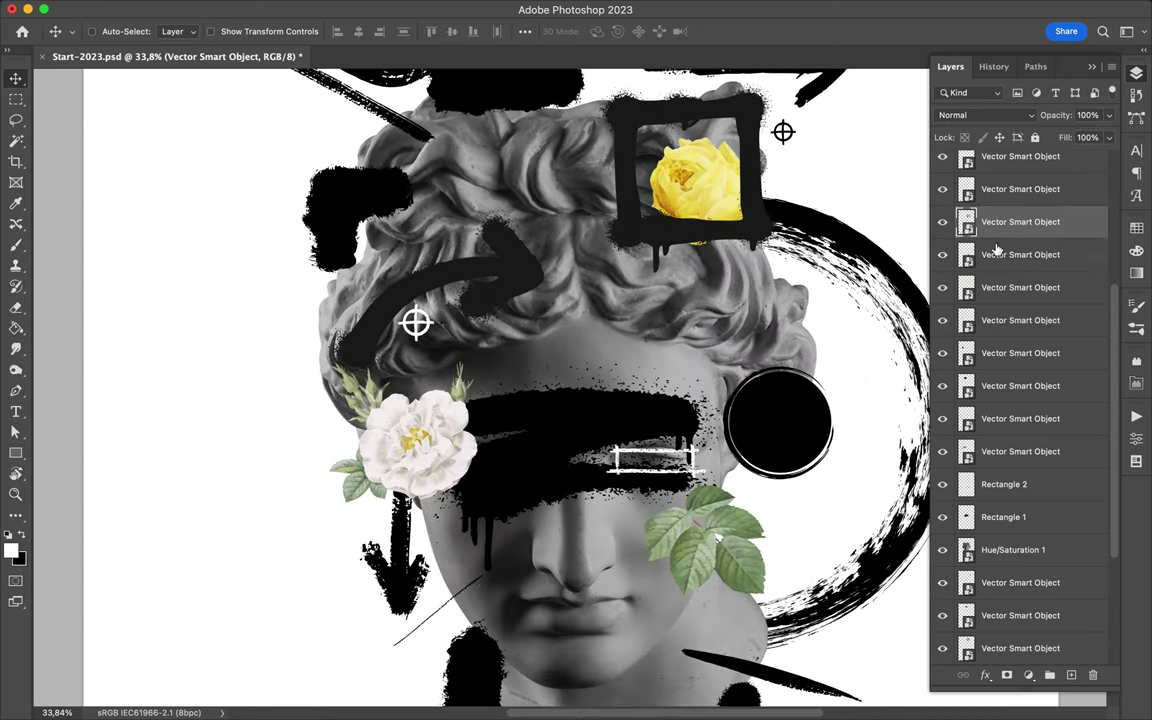
pyautogui.click(990, 256)
# Pick the Hard Round brush preset, then return to the Move tool on the leaf layer
pyautogui.press('m')
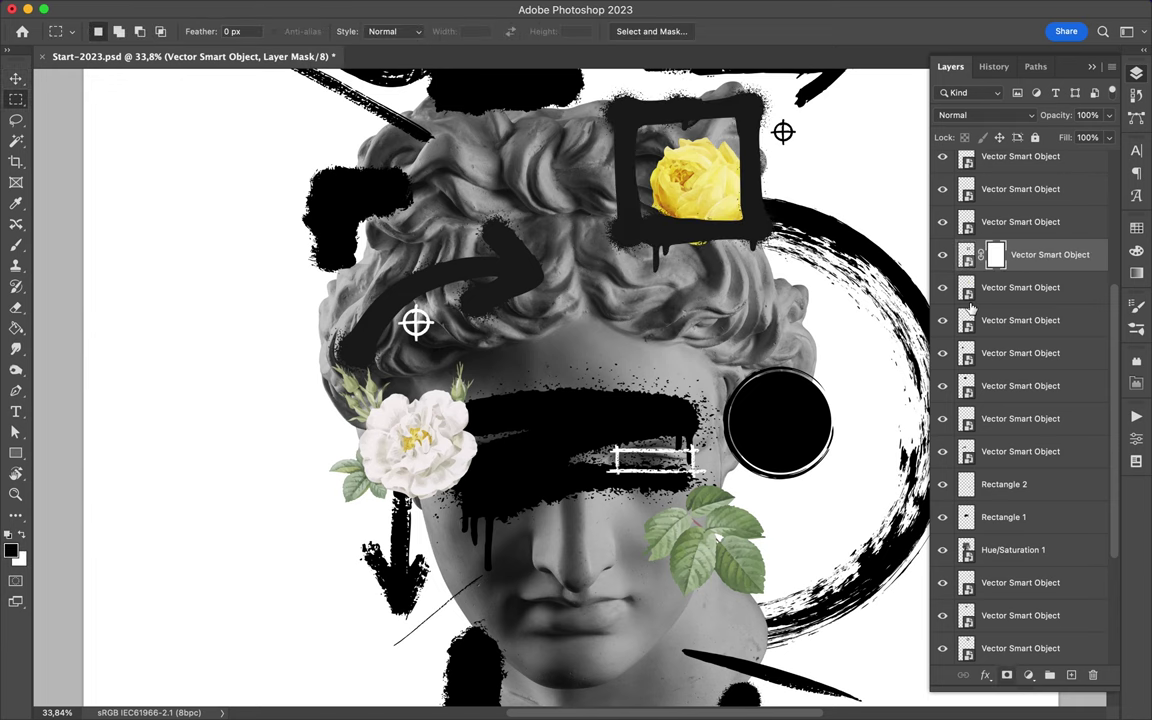
pyautogui.press('b')
pyautogui.press('Return')
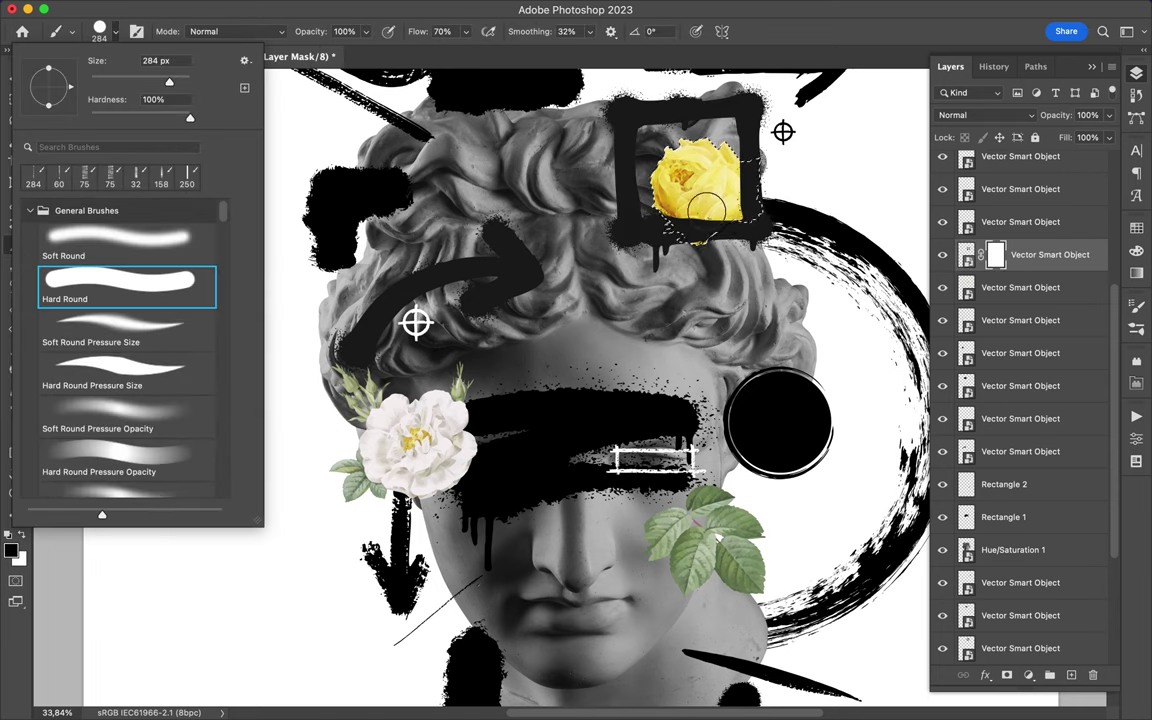
pyautogui.press('Return')
pyautogui.press('m')
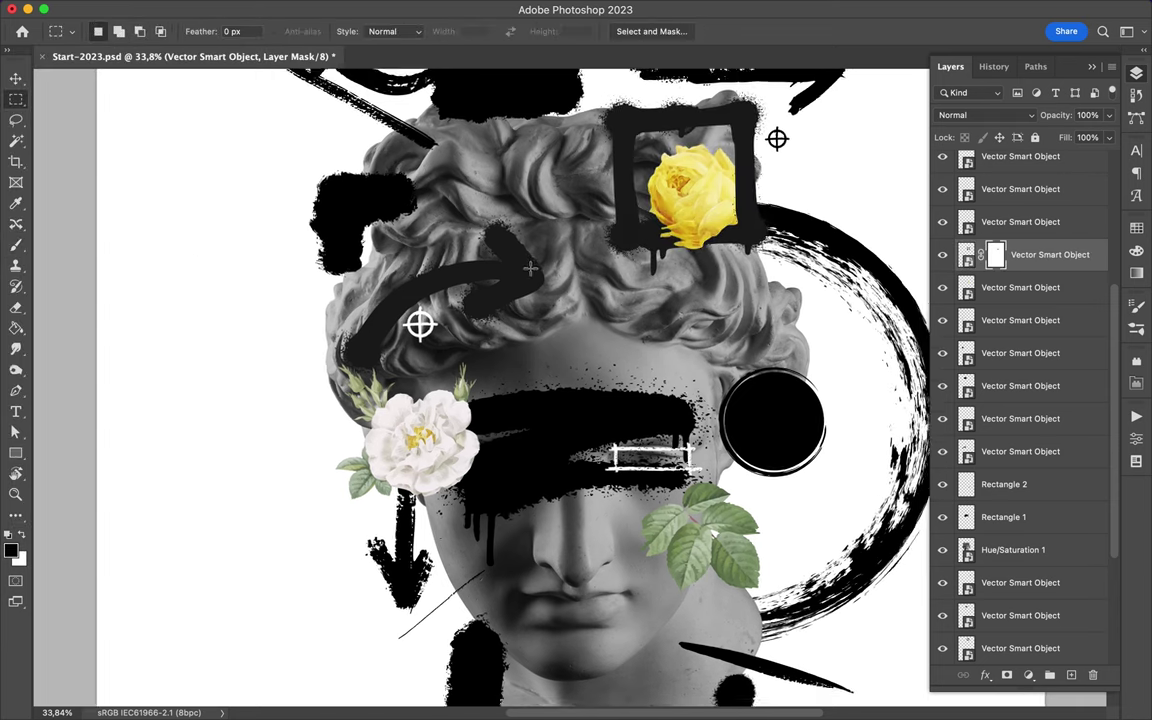
pyautogui.scroll(-2, 570, 400)
pyautogui.press('v')
pyautogui.click(723, 540)
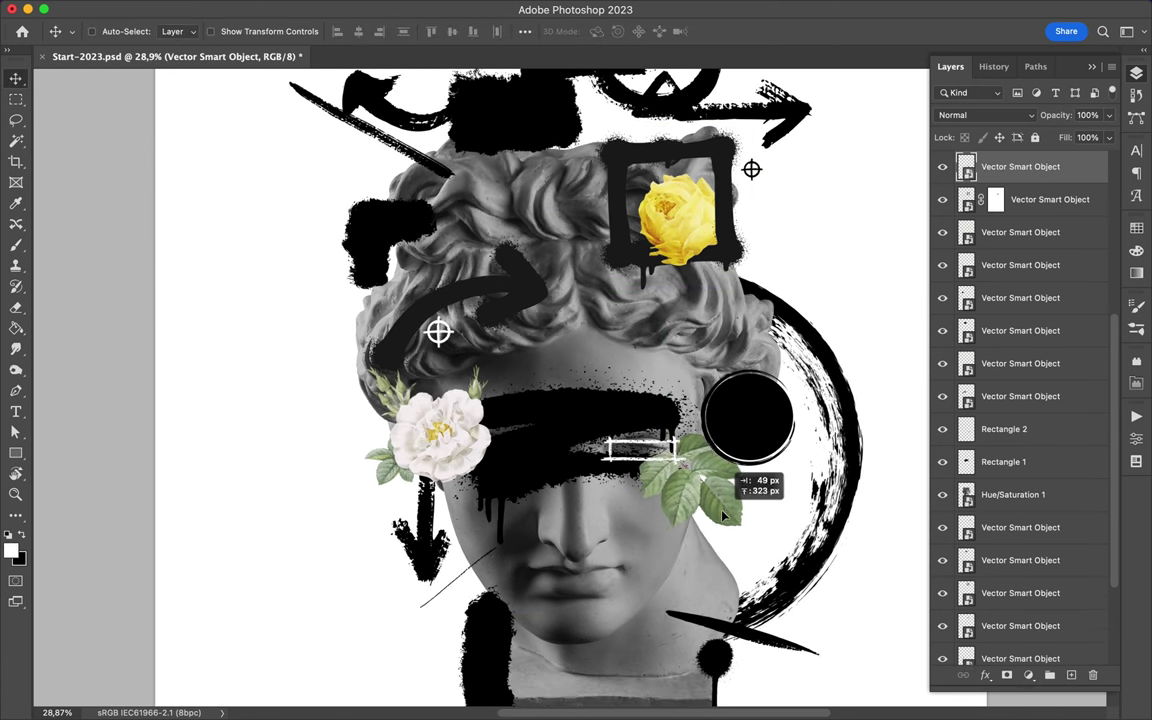
# Lower the leaf, shift the white flower and black band, move the arrow left of the head
pyautogui.moveTo(723, 515); pyautogui.dragTo(745, 558)
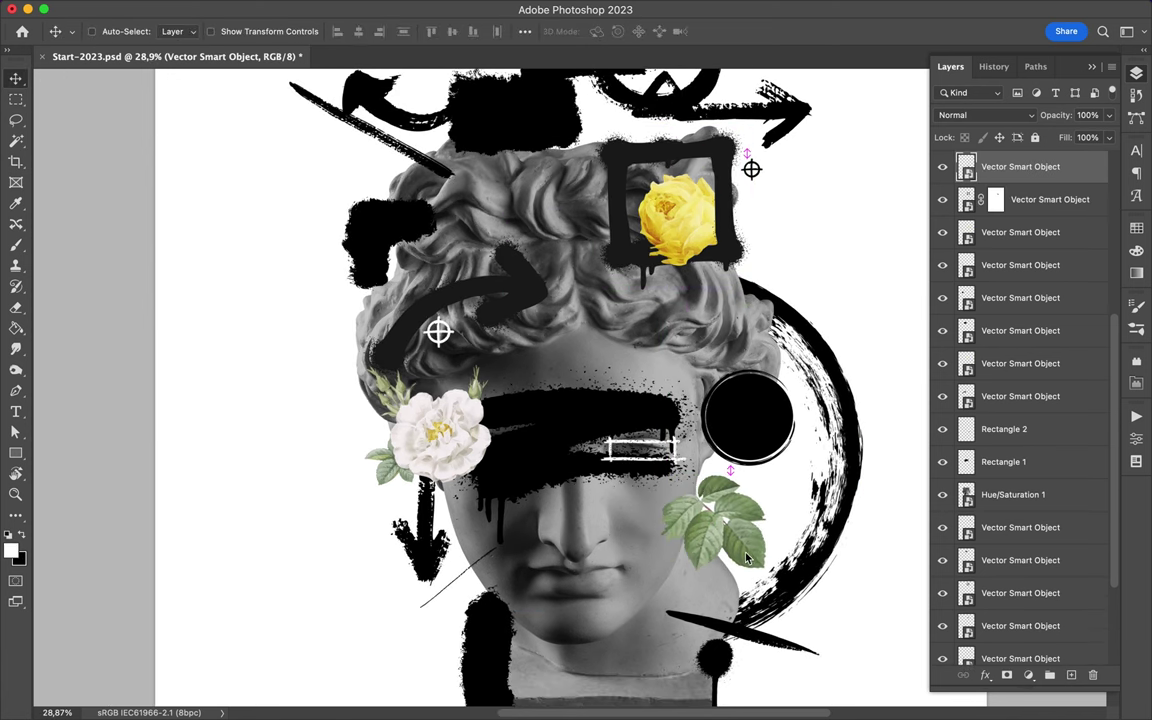
pyautogui.scroll(-3, 745, 558)
pyautogui.moveTo(437, 321); pyautogui.dragTo(505, 335)
pyautogui.moveTo(616, 311); pyautogui.dragTo(617, 297)
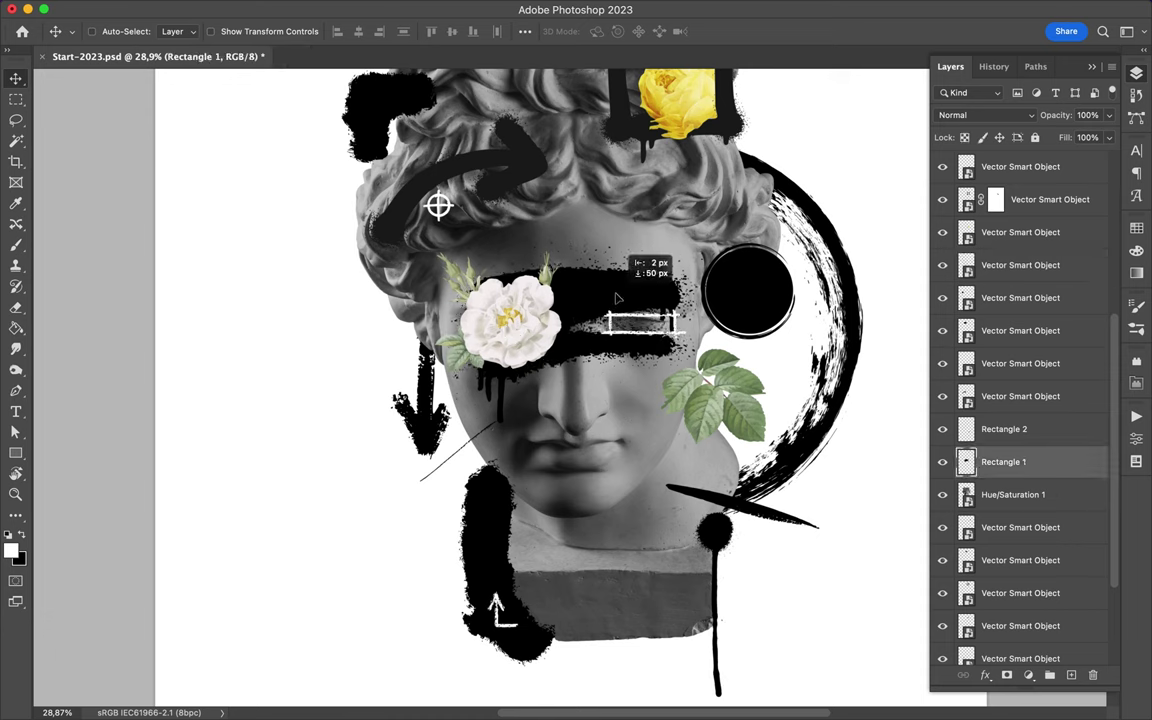
pyautogui.scroll(4, 459, 408)
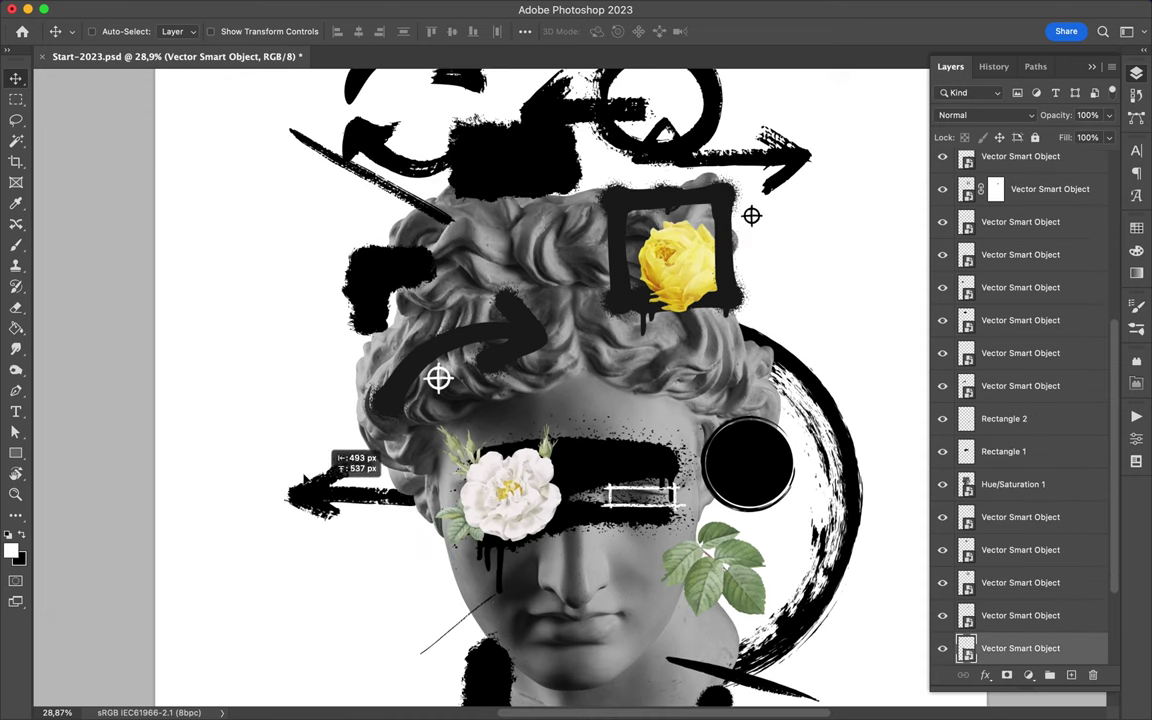
pyautogui.moveTo(420, 500); pyautogui.dragTo(297, 473)
pyautogui.scroll(-3, 572, 354)
pyautogui.moveTo(498, 216); pyautogui.dragTo(586, 362)
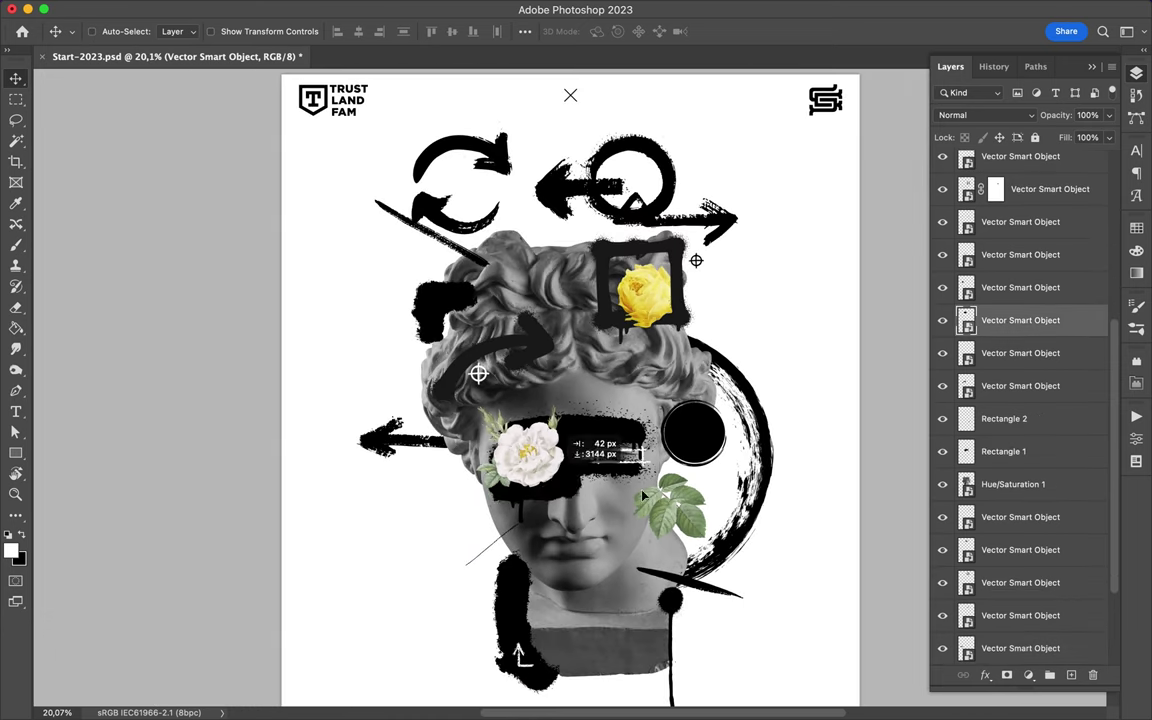
# Draw a black rectangle over the bust's left hair
pyautogui.press('u')
pyautogui.moveTo(399, 279); pyautogui.dragTo(571, 413)
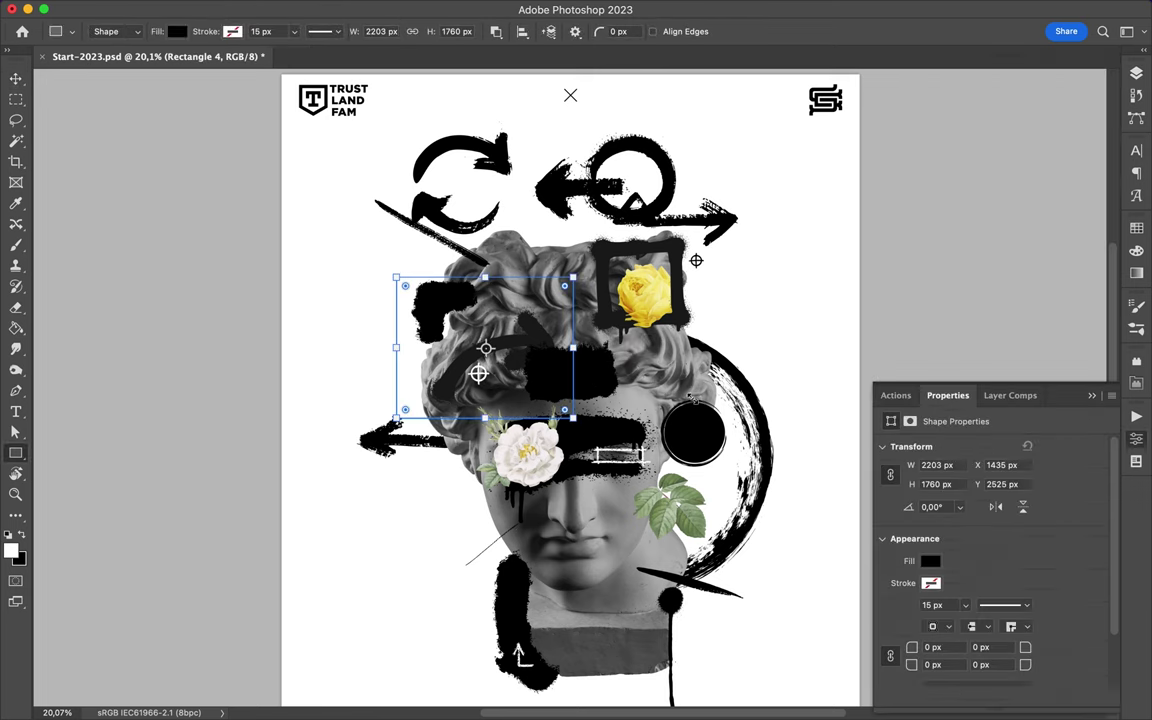
pyautogui.hotkey('ctrl', 'z')
# Tilt the curved arrow up-right, raise it, and nudge the black circle up-left
pyautogui.hotkey('ctrl', 't')
pyautogui.moveTo(545, 300); pyautogui.dragTo(555, 250)
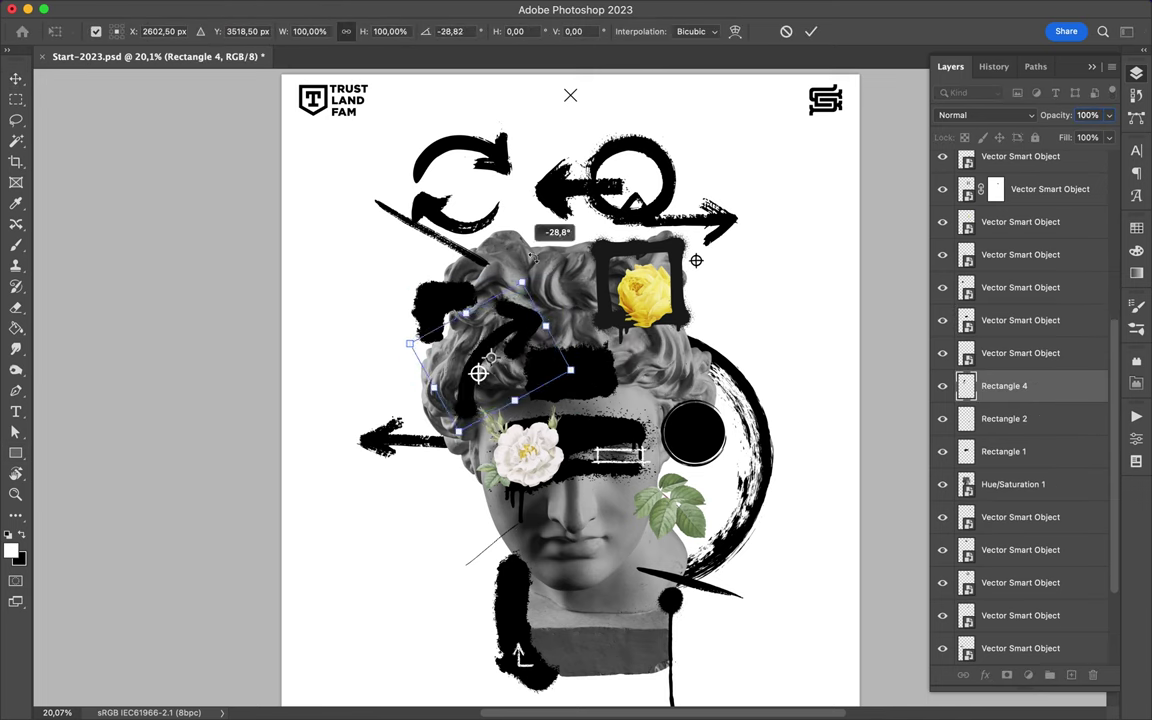
pyautogui.moveTo(480, 350); pyautogui.dragTo(485, 320)
pyautogui.press('Return')
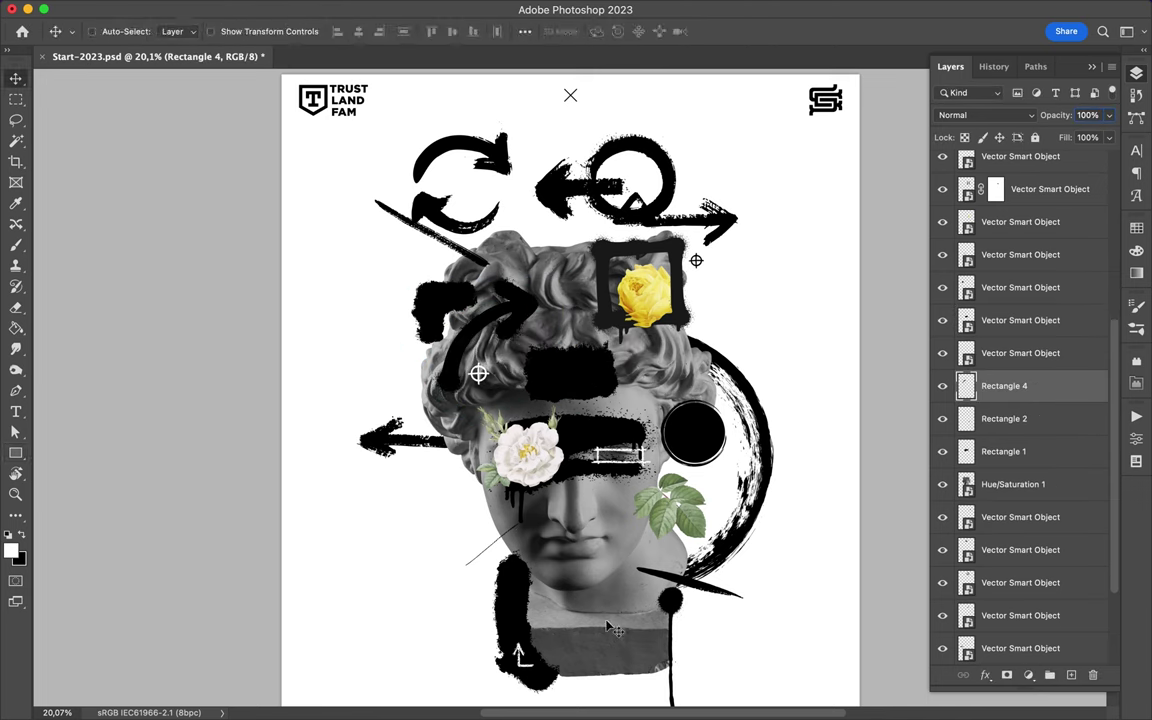
pyautogui.moveTo(703, 442); pyautogui.dragTo(695, 430)
pyautogui.scroll(-5, 990, 450)
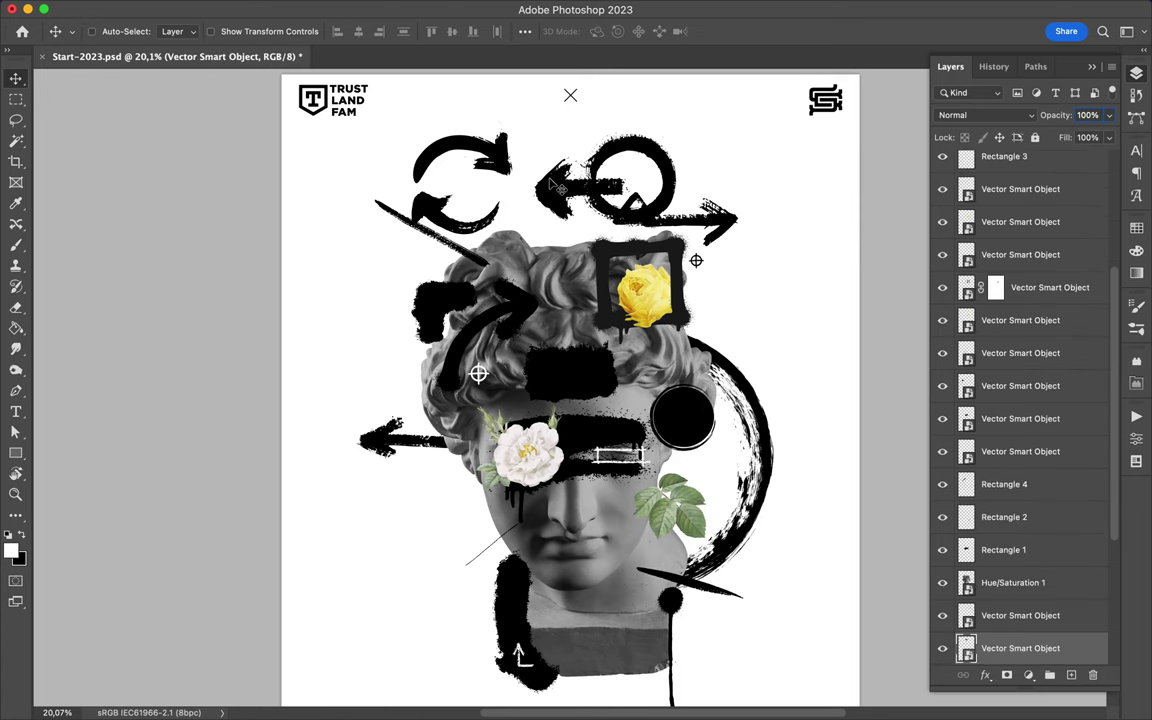
pyautogui.scroll(-4, 990, 550)
# Stamp a black stroke on Layer 1 with the first Spary Paint II brush at 100% flow
pyautogui.click(995, 615)
pyautogui.press('b')
pyautogui.click(107, 31)
pyautogui.click(30, 257)
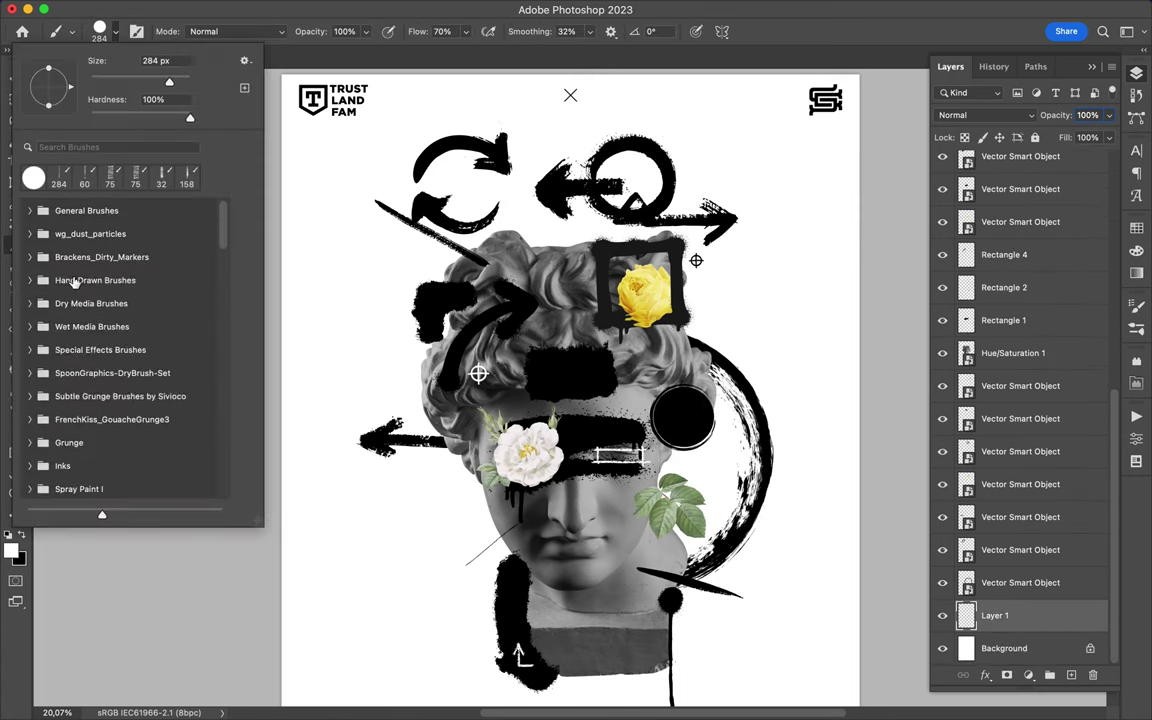
pyautogui.click(30, 488)
pyautogui.click(127, 420)
pyautogui.press('Return')
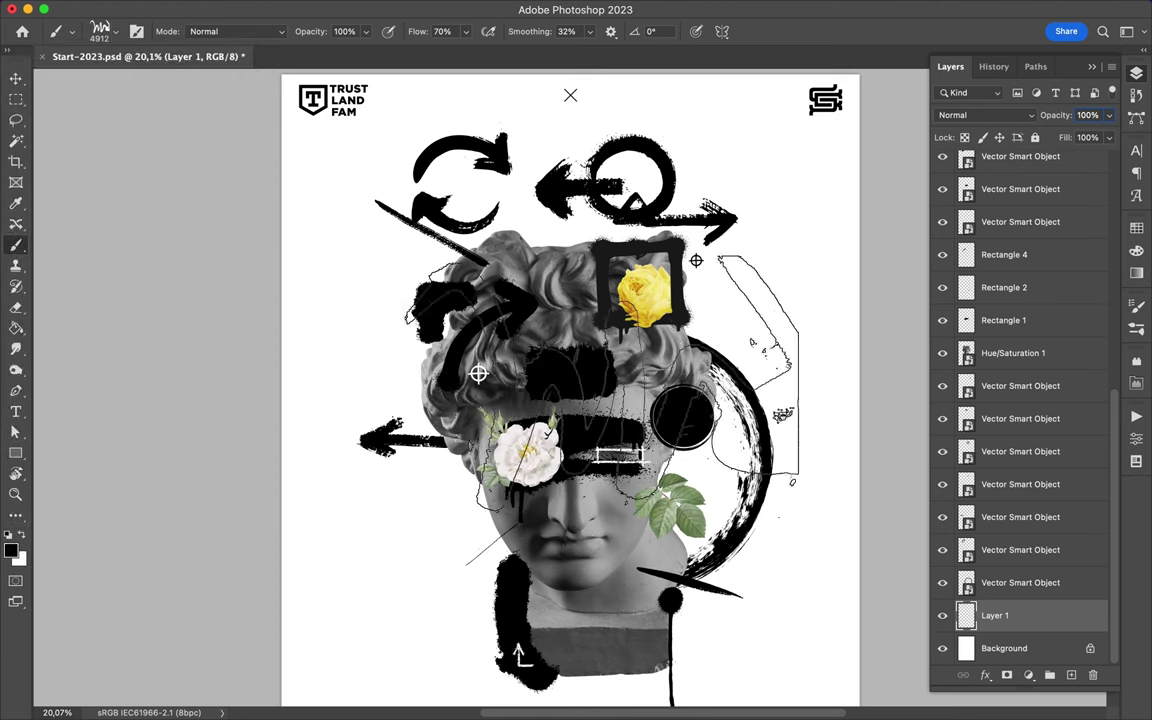
pyautogui.hotkey('shift', '0')
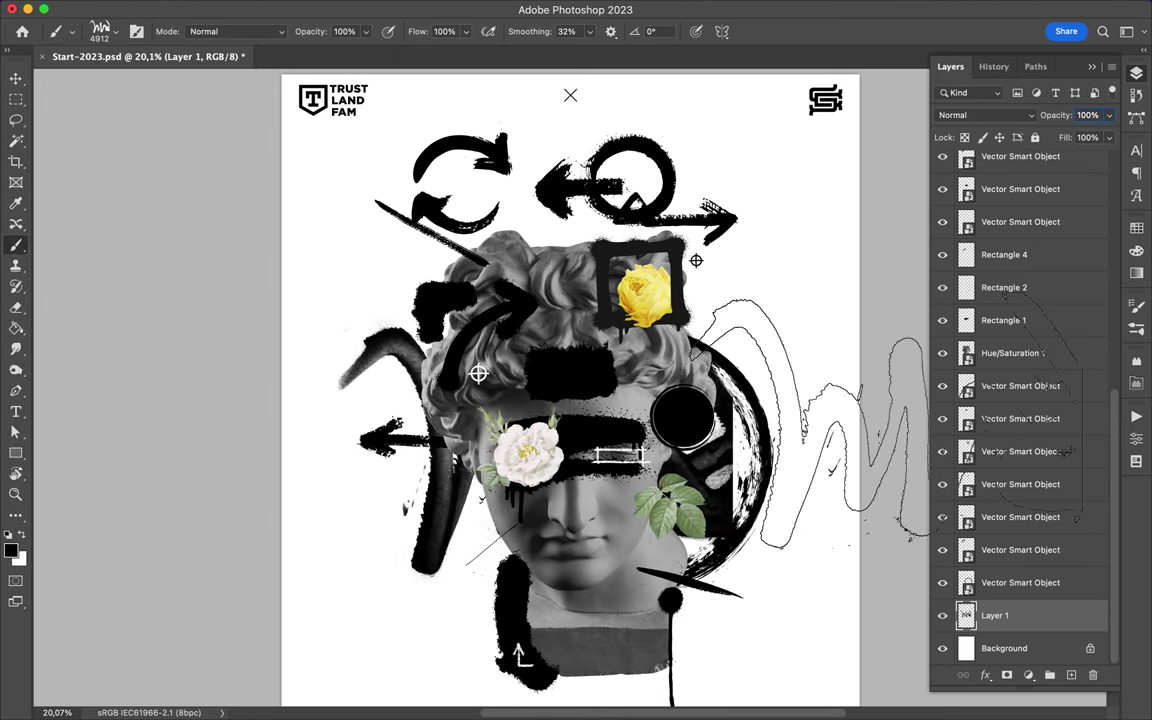
pyautogui.click(760, 420)
# Scale the squiggle down, narrow it to about 83% width, and place it left of the bust
pyautogui.press('v')
pyautogui.moveTo(790, 440); pyautogui.dragTo(665, 325)
pyautogui.hotkey('ctrl', 't')
pyautogui.moveTo(285, 366)
pyautogui.mouseDown()
pyautogui.moveTo(362, 366)
pyautogui.moveTo(463, 500)
pyautogui.moveTo(455, 440)
pyautogui.mouseUp()
pyautogui.press('Return')
pyautogui.hotkey('ctrl', 't')
pyautogui.moveTo(303, 451); pyautogui.dragTo(360, 450)
pyautogui.press('Return')
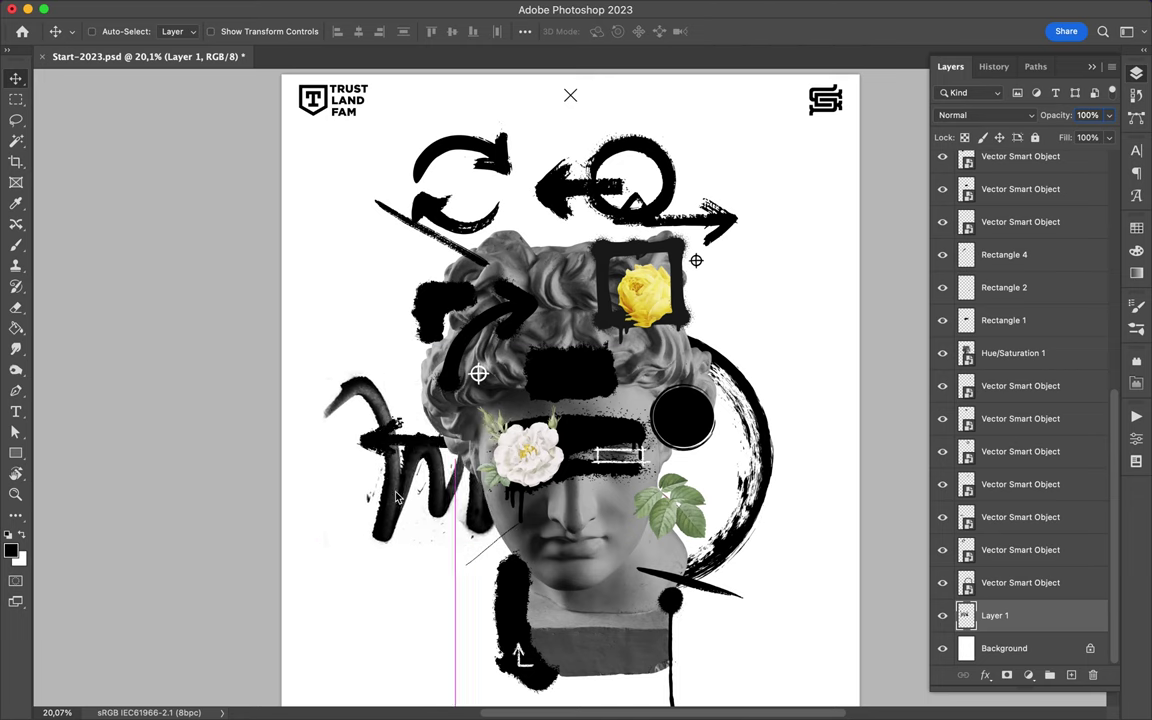
pyautogui.moveTo(420, 500); pyautogui.dragTo(388, 535)
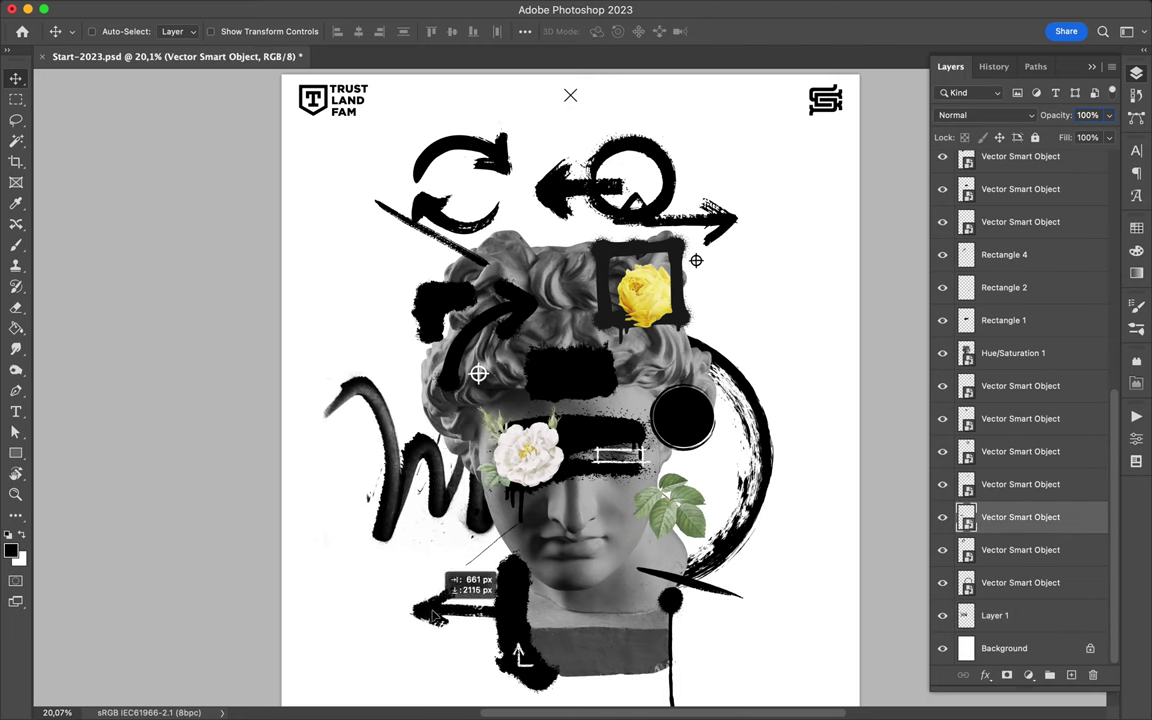
# Move the left arrow's layer above Hue/Saturation 1 and shift the arrow down over the head
pyautogui.moveTo(1020, 517); pyautogui.dragTo(1005, 346)
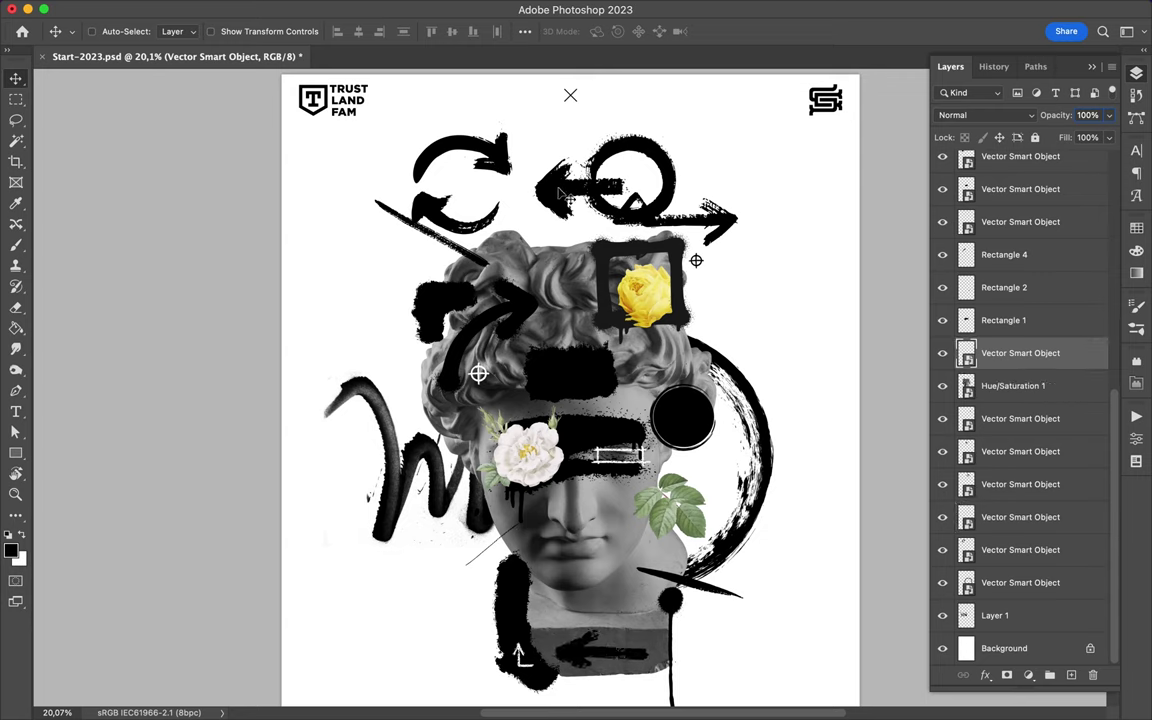
pyautogui.moveTo(561, 193); pyautogui.dragTo(535, 268)
pyautogui.moveTo(997, 443); pyautogui.dragTo(1000, 372)
pyautogui.moveTo(545, 238); pyautogui.dragTo(578, 265)
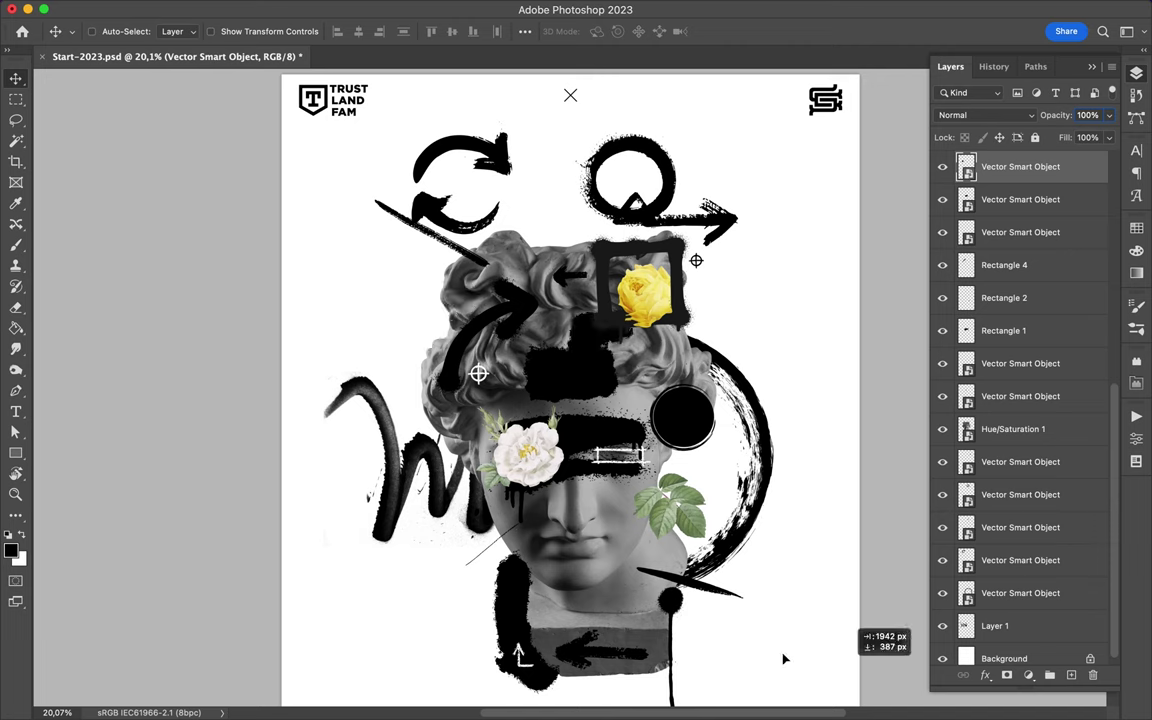
# Rotate the top black shape about 165 degrees and move it toward the bottom right
pyautogui.hotkey('ctrl', 't')
pyautogui.moveTo(760, 665); pyautogui.dragTo(800, 713)
pyautogui.press('Return')
pyautogui.scroll(-5, 805, 640)
pyautogui.moveTo(707, 422); pyautogui.dragTo(718, 494)
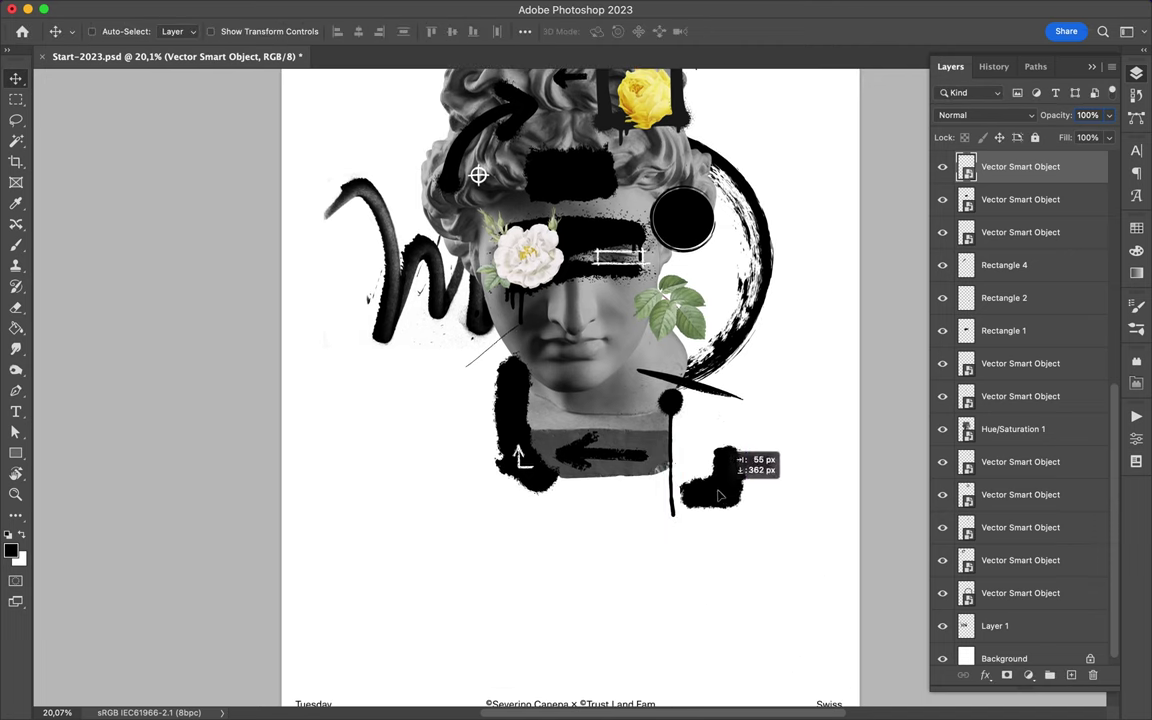
pyautogui.scroll(-1, 718, 494)
# Move another black shape's layer between Rectangle 4 and Rectangle 2
pyautogui.keyDown('super'); pyautogui.click(722, 300); pyautogui.keyUp('super')
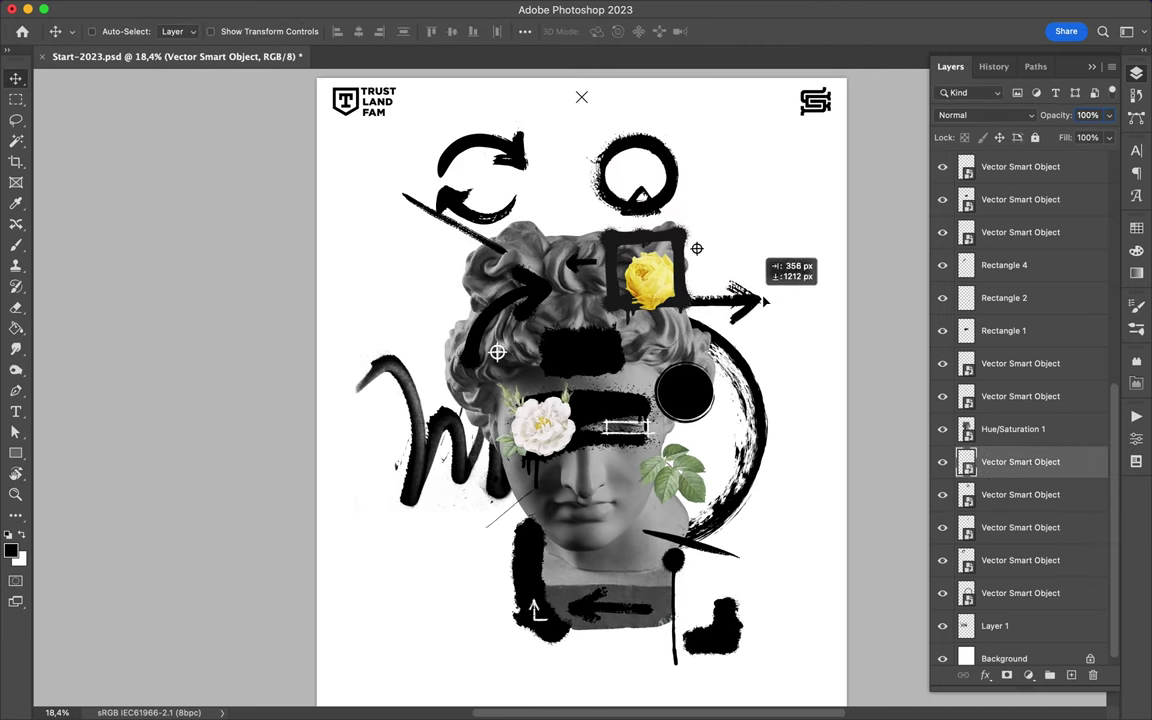
pyautogui.keyDown('super'); pyautogui.click(745, 272); pyautogui.keyUp('super')
pyautogui.moveTo(995, 562); pyautogui.dragTo(1001, 202)
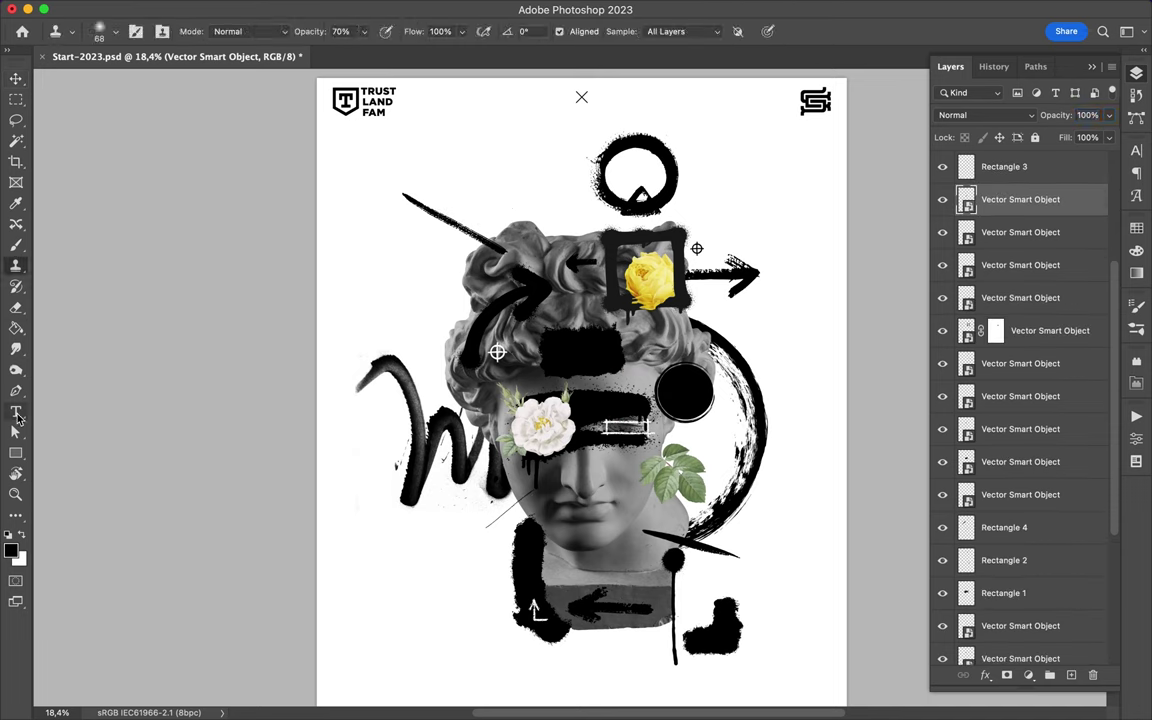
# Sample the rose's yellow and draw a small yellow Rectangle 5 over the circular-arrows icon
pyautogui.press('i')
pyautogui.click(646, 285)
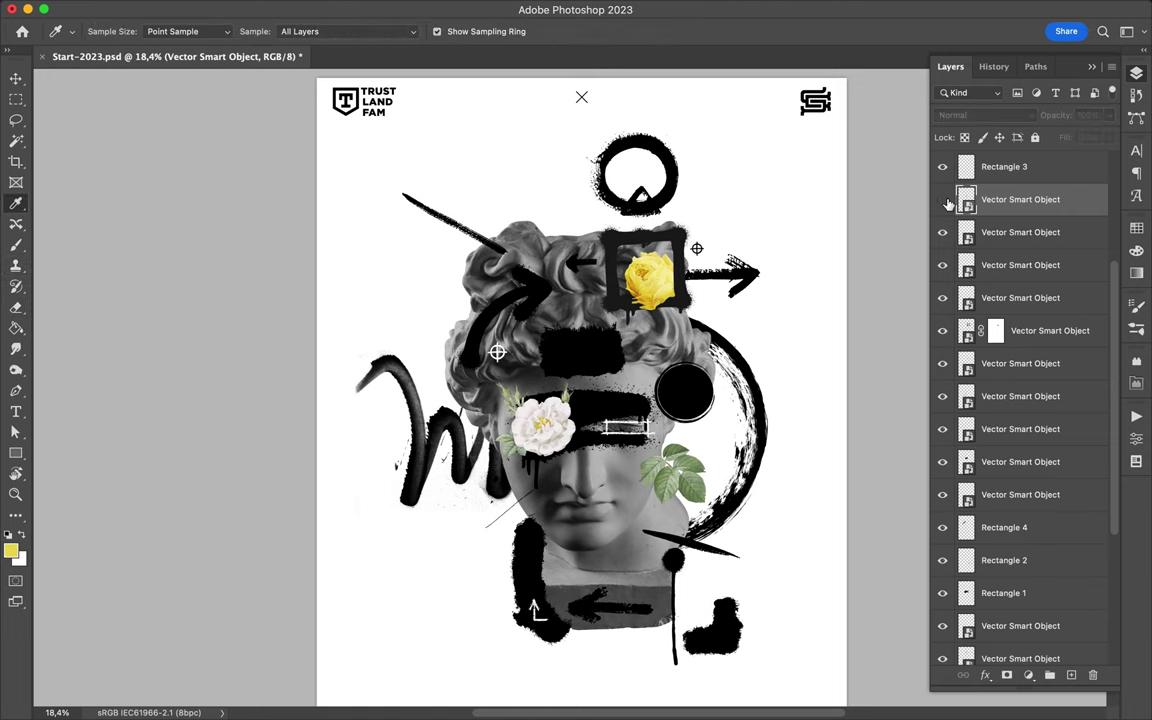
pyautogui.press('u')
pyautogui.moveTo(556, 283)
pyautogui.mouseDown()
pyautogui.moveTo(601, 323)
pyautogui.moveTo(580, 385)
pyautogui.mouseUp()
pyautogui.press('v')
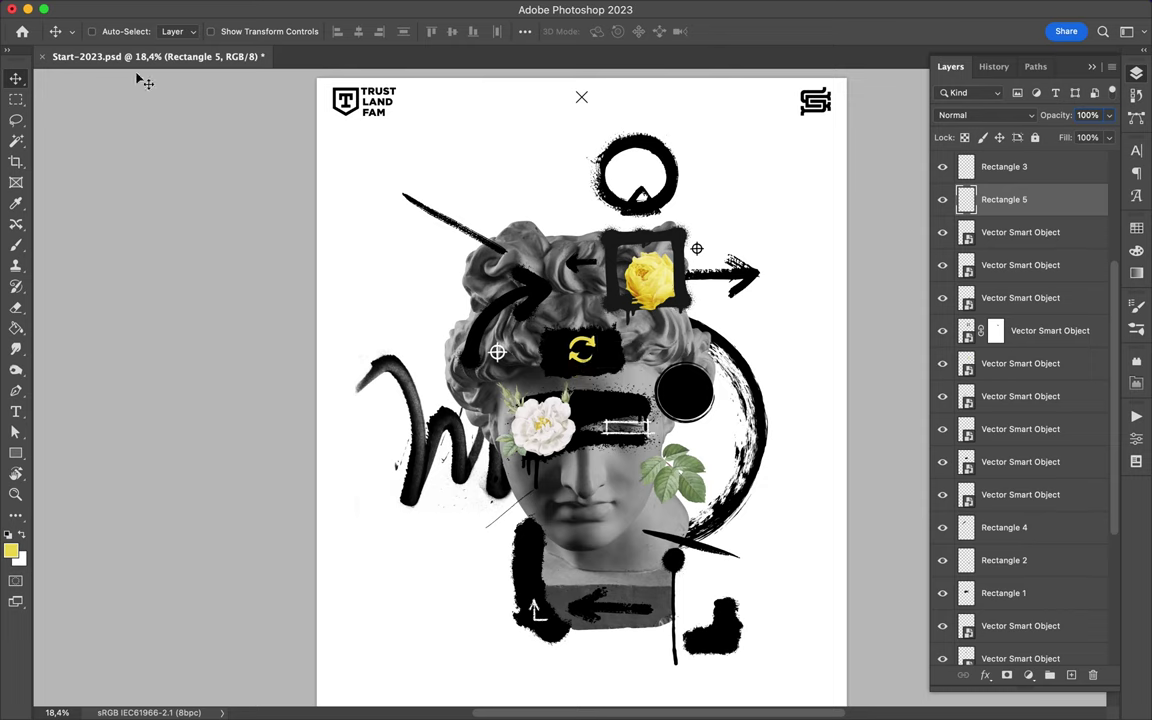
pyautogui.press('b')
pyautogui.click(115, 31)
pyautogui.click(492, 252)
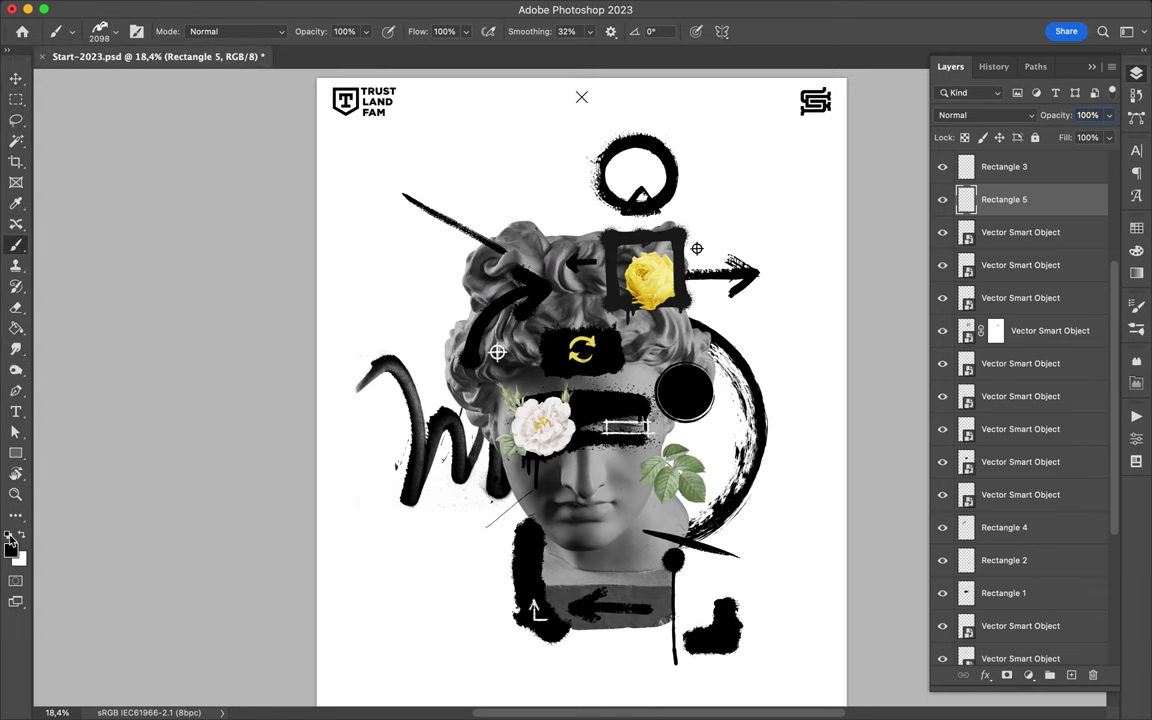
# On a new layer, paint a black scribble over the hair and a dark spray stroke across the head
pyautogui.hotkey('ctrl', 'shift', 'alt', 'n')
pyautogui.moveTo(430, 230); pyautogui.dragTo(520, 270)
pyautogui.click(115, 31)
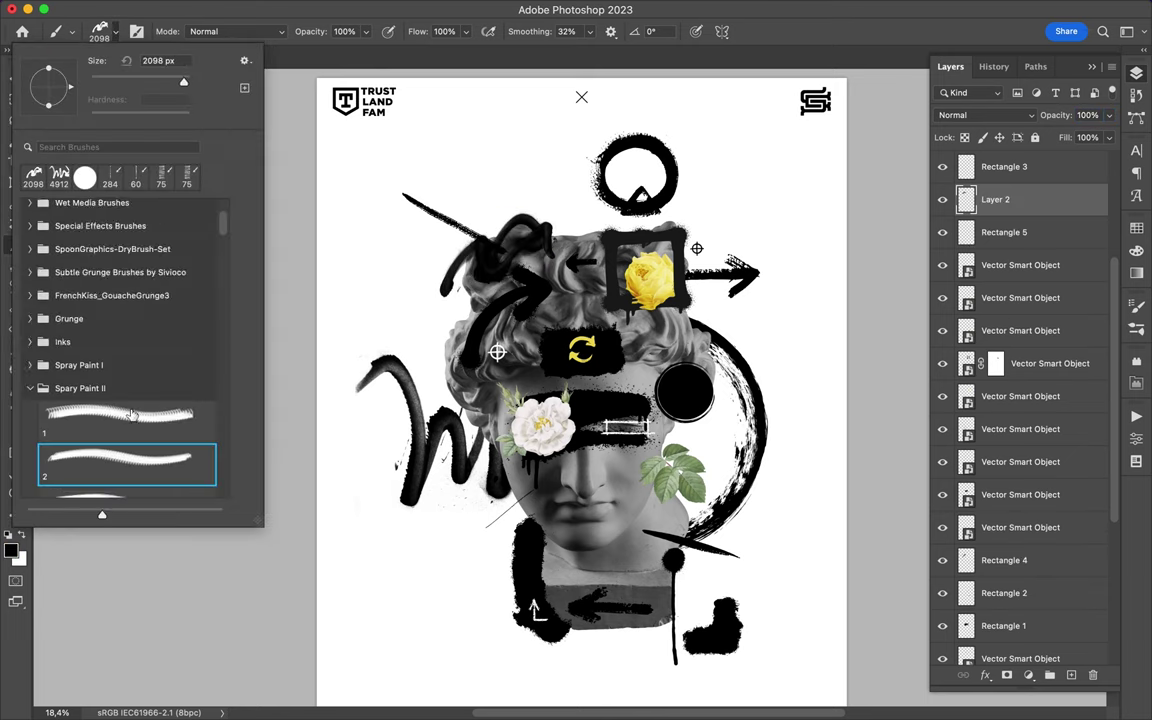
pyautogui.scroll(-1, 120, 400)
pyautogui.click(580, 268)
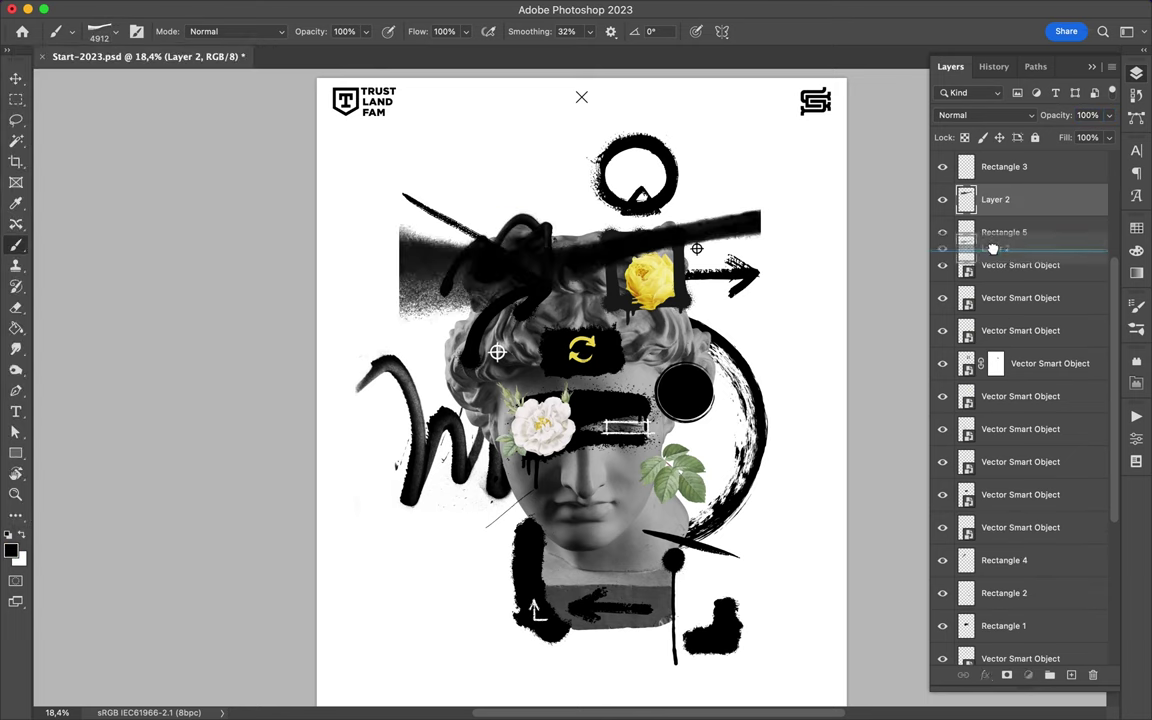
pyautogui.moveTo(993, 248); pyautogui.dragTo(945, 240)
pyautogui.hotkey('ctrl', 'z')
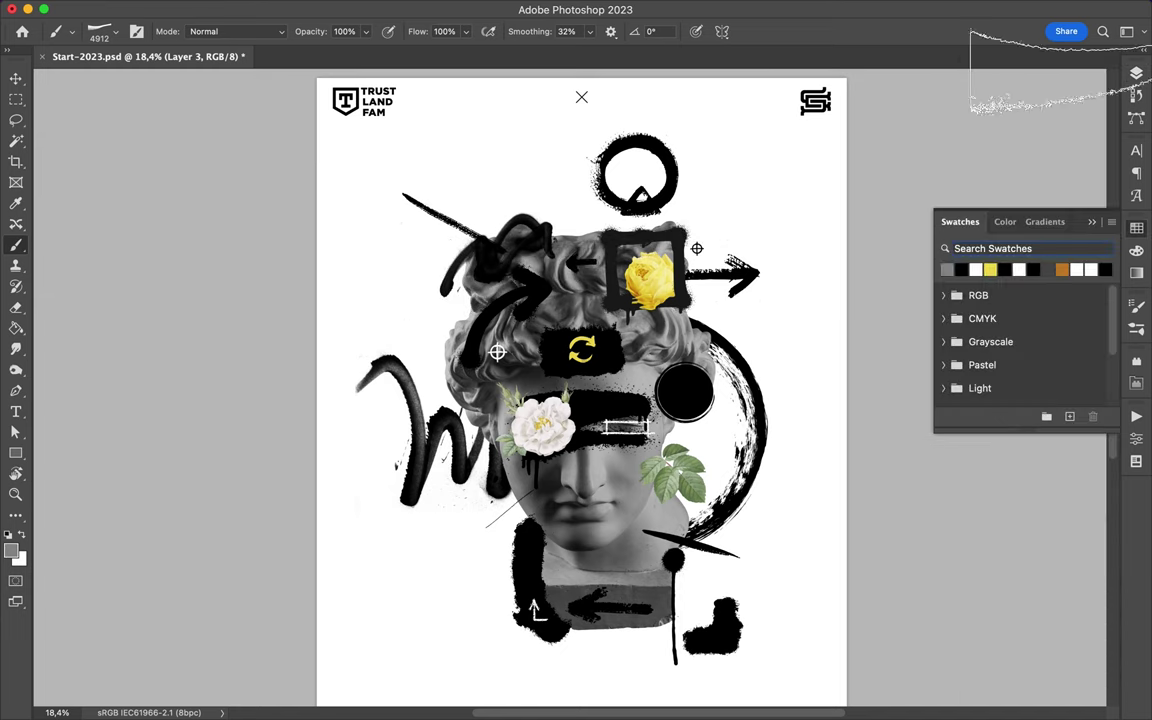
pyautogui.press('v')
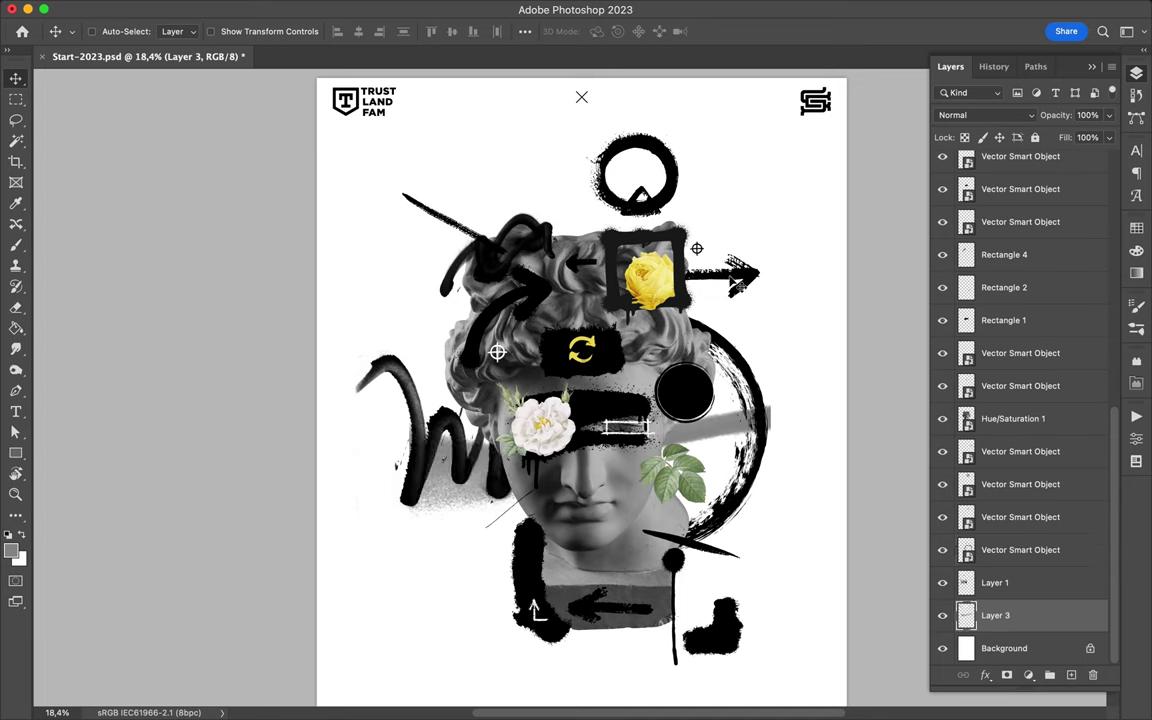
# Spray leaf-green strokes across the head and arrange Layers 3 and 4 in the stack
pyautogui.press('i')
pyautogui.click(668, 476)
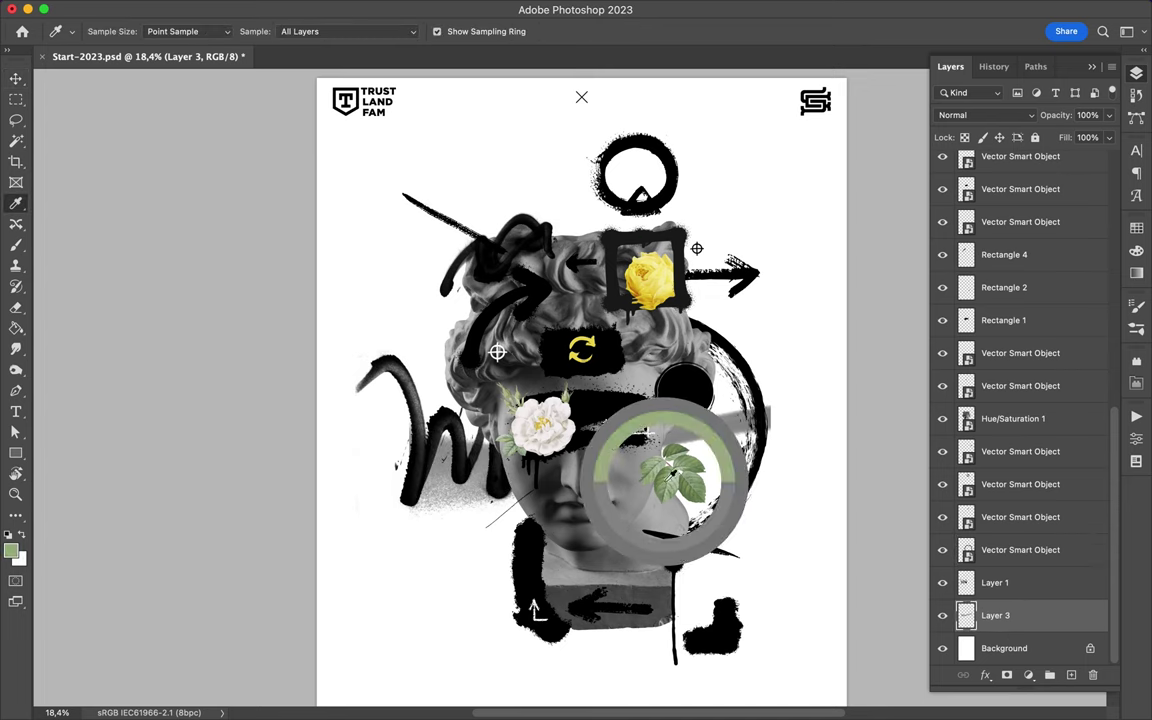
pyautogui.hotkey('ctrl', ']')
pyautogui.hotkey('ctrl', ']')
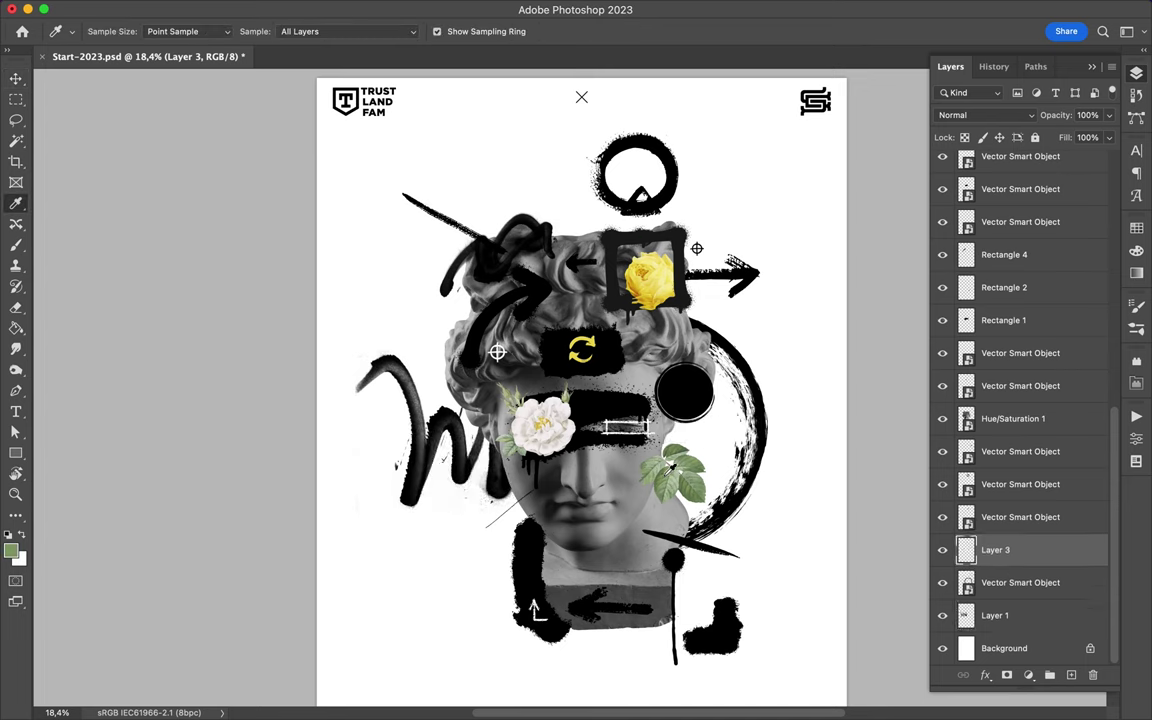
pyautogui.press('b')
pyautogui.click(588, 462)
pyautogui.press('v')
pyautogui.hotkey('ctrl', '[')
pyautogui.hotkey('ctrl', '[')
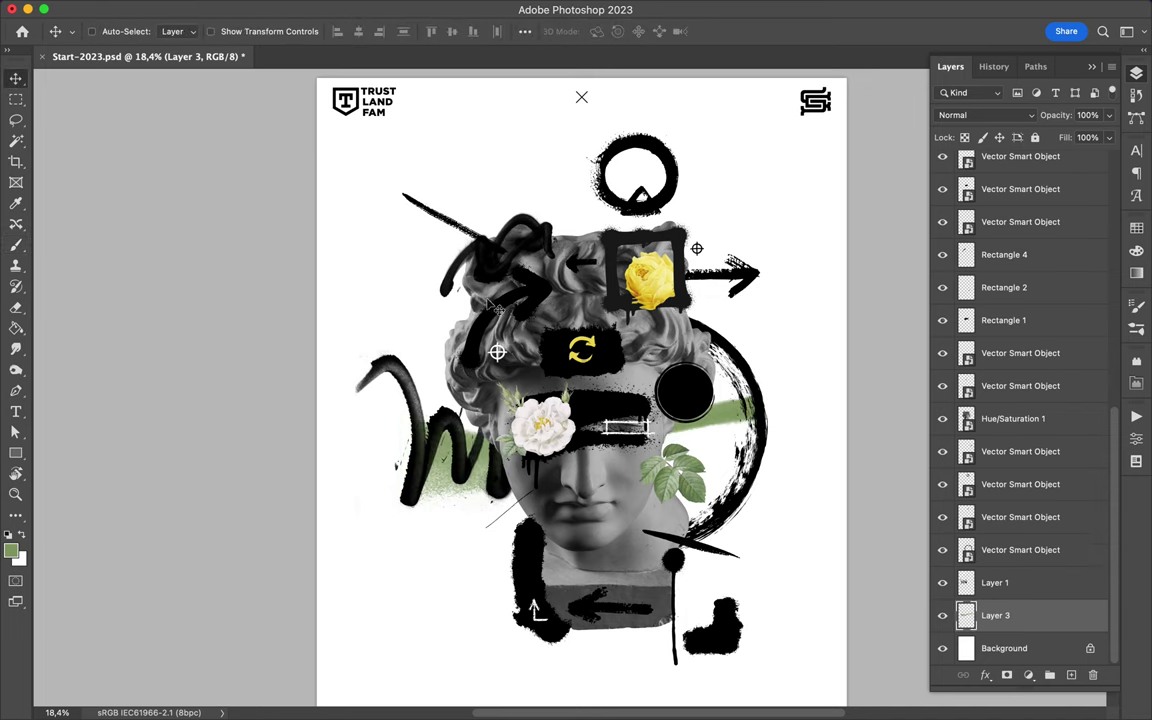
pyautogui.click(100, 31)
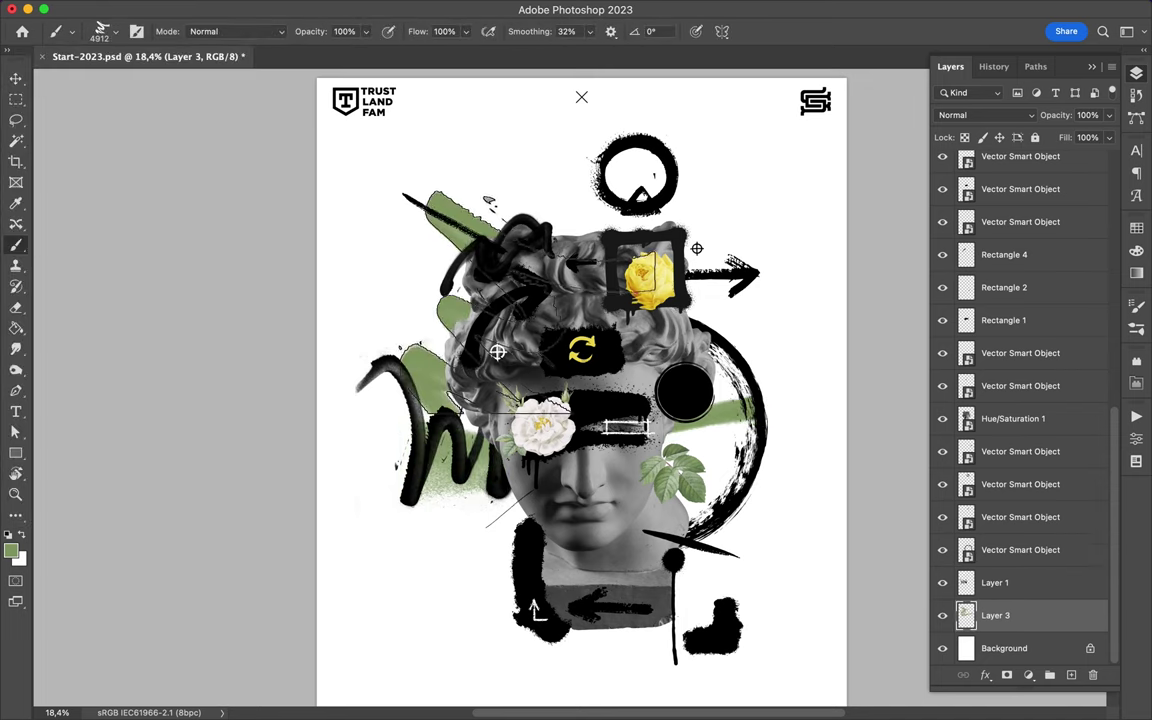
pyautogui.press('v')
pyautogui.moveTo(996, 271); pyautogui.dragTo(997, 441)
# Move the curved arrow to the bottom left and rotate it
pyautogui.click(553, 312)
pyautogui.hotkey('ctrl', 't')
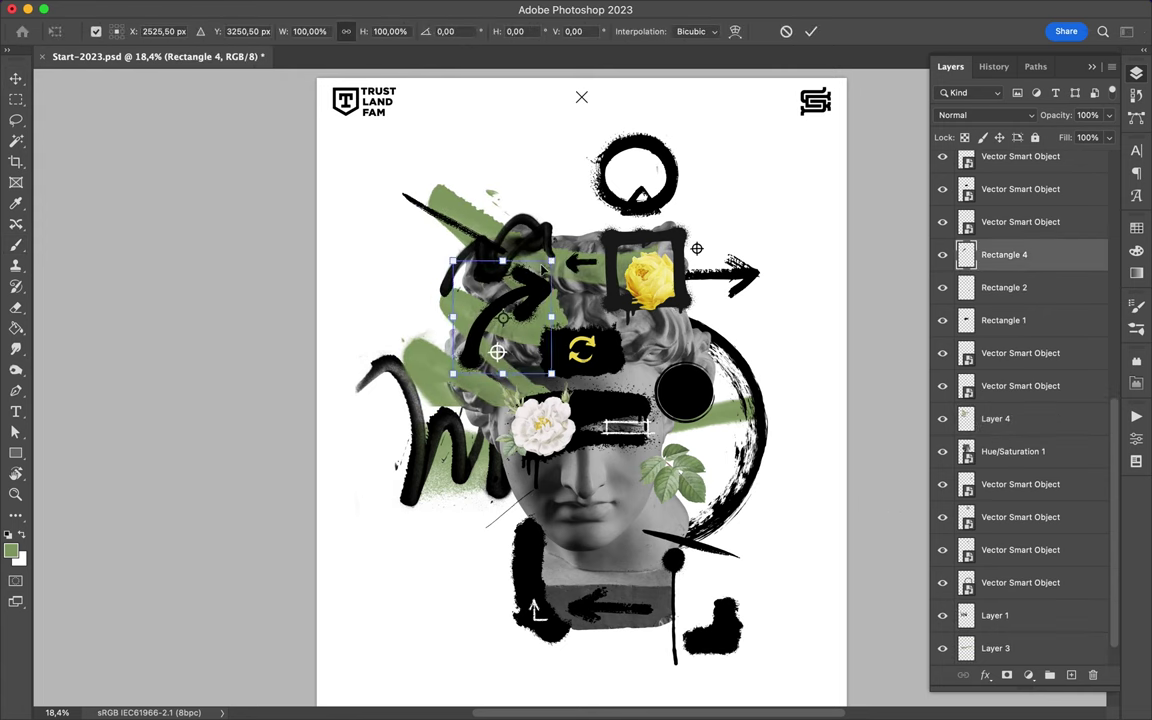
pyautogui.moveTo(500, 285)
pyautogui.mouseDown()
pyautogui.moveTo(470, 612)
pyautogui.moveTo(480, 588)
pyautogui.moveTo(445, 580)
pyautogui.mouseUp()
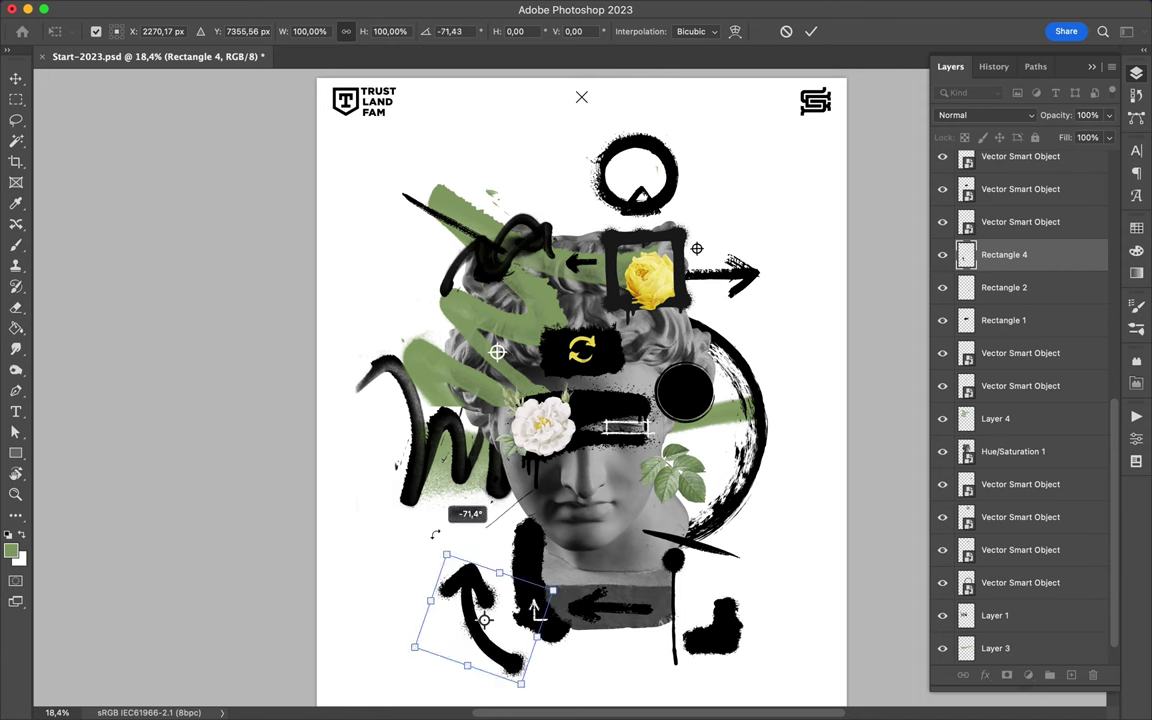
pyautogui.press('Return')
pyautogui.scroll(-2, 650, 458)
# Add a new layer above Hue/Saturation 1 with a smaller brush and white as the paint colour
pyautogui.keyDown('ctrl'); pyautogui.click(683, 290); pyautogui.keyUp('ctrl')
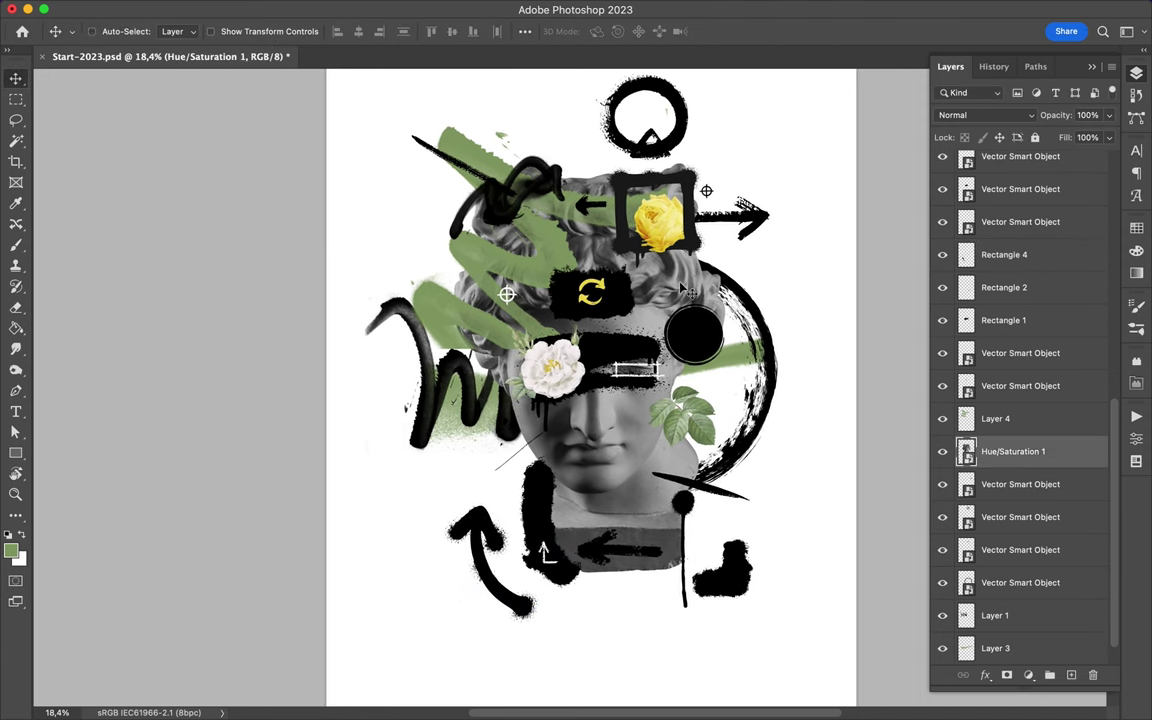
pyautogui.hotkey('ctrl', 'shift', 'alt', 'n')
pyautogui.click(100, 31)
pyautogui.scroll(-1, 120, 300)
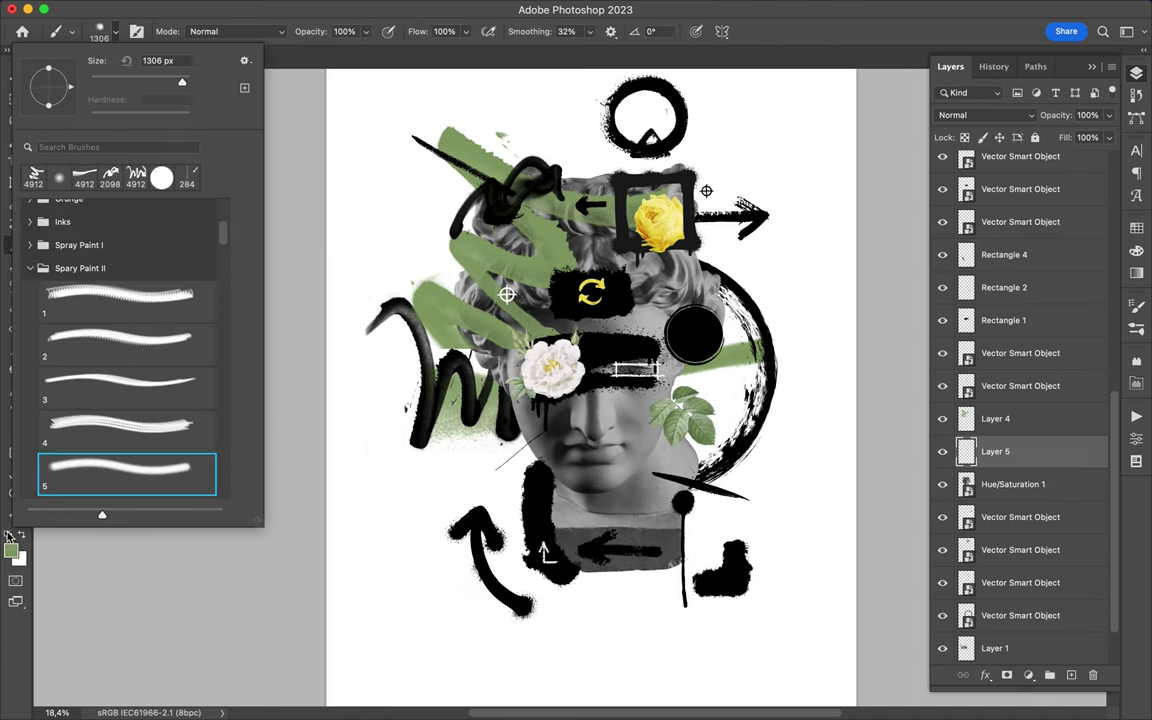
pyautogui.press('Return')
pyautogui.press('d')
pyautogui.press('x')
pyautogui.press('ctrl')
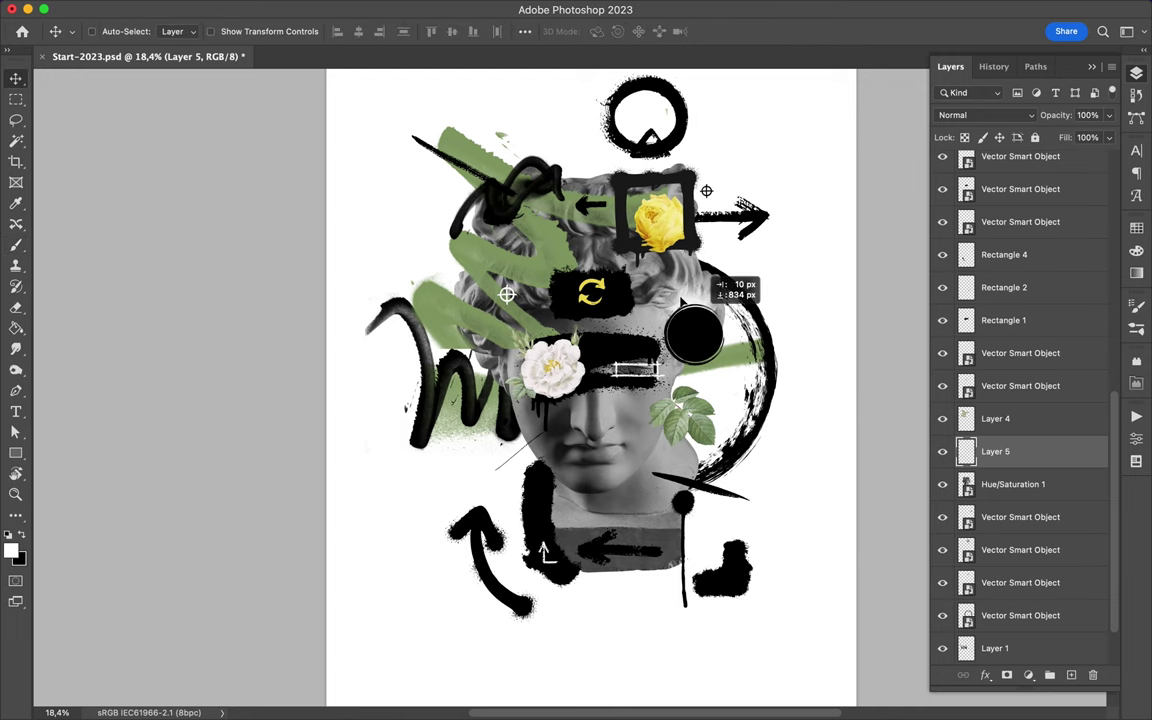
# Raise the white splatter Layer 6 in the stack and shift it upward
pyautogui.click(100, 31)
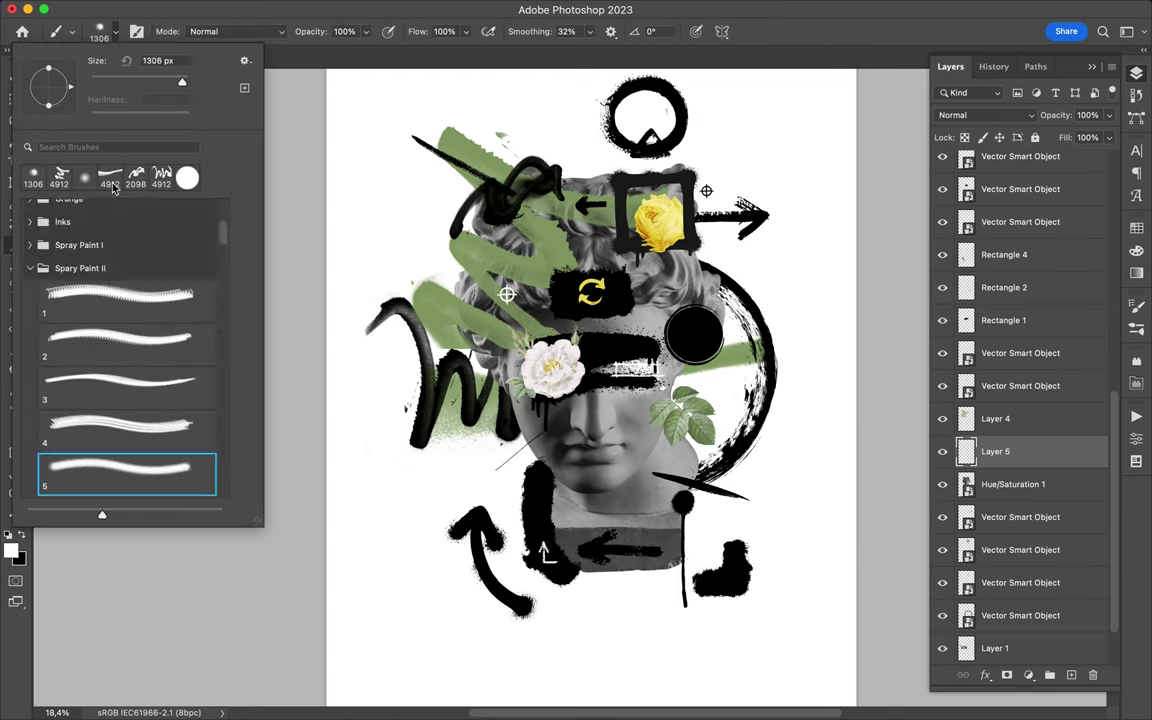
pyautogui.press('Escape')
pyautogui.press('v')
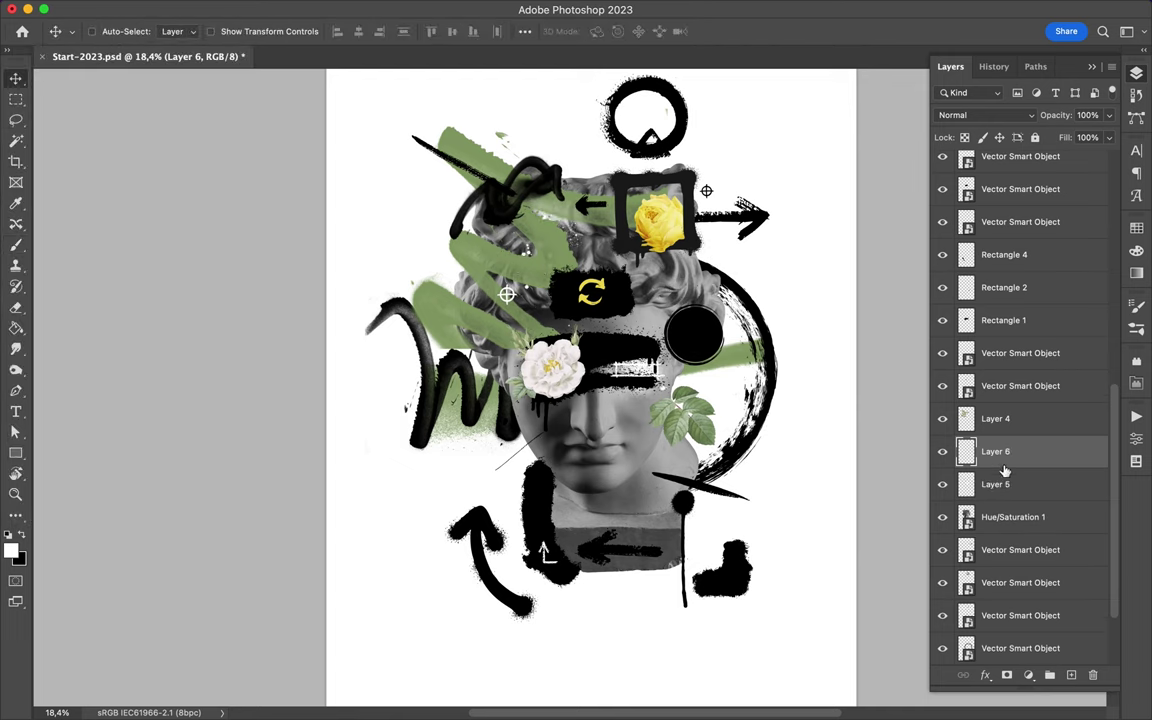
pyautogui.moveTo(1005, 447); pyautogui.dragTo(1016, 306)
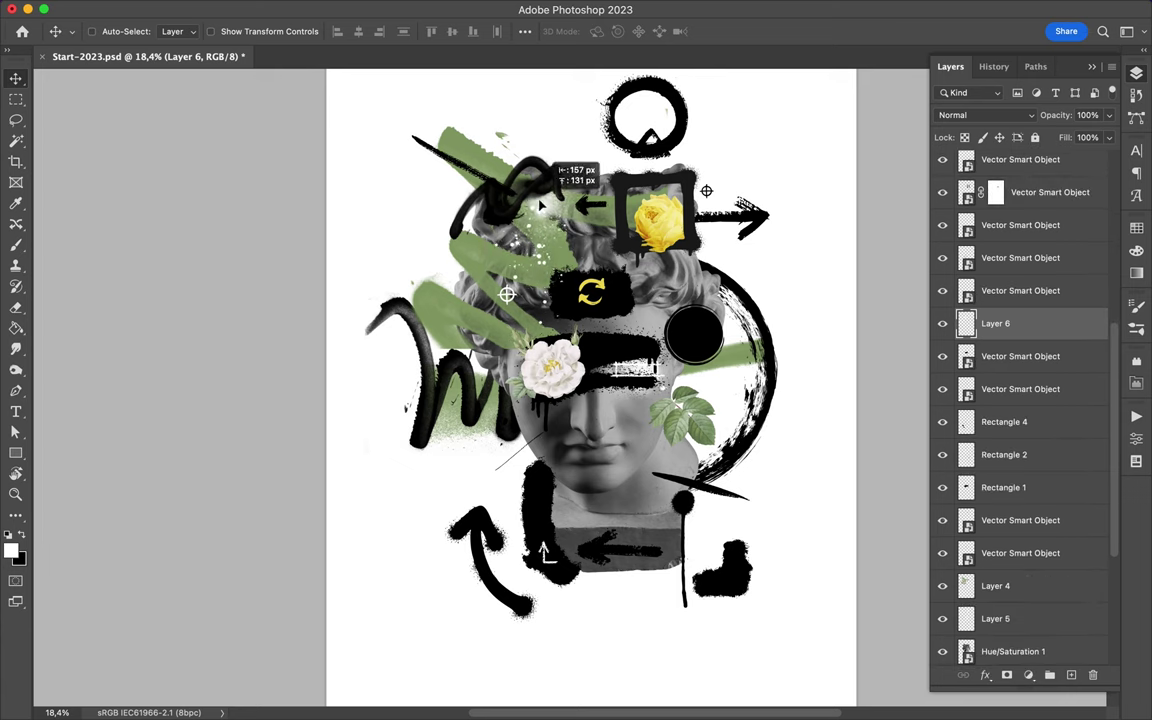
pyautogui.moveTo(985, 220); pyautogui.dragTo(1016, 437)
pyautogui.moveTo(549, 241); pyautogui.dragTo(549, 222)
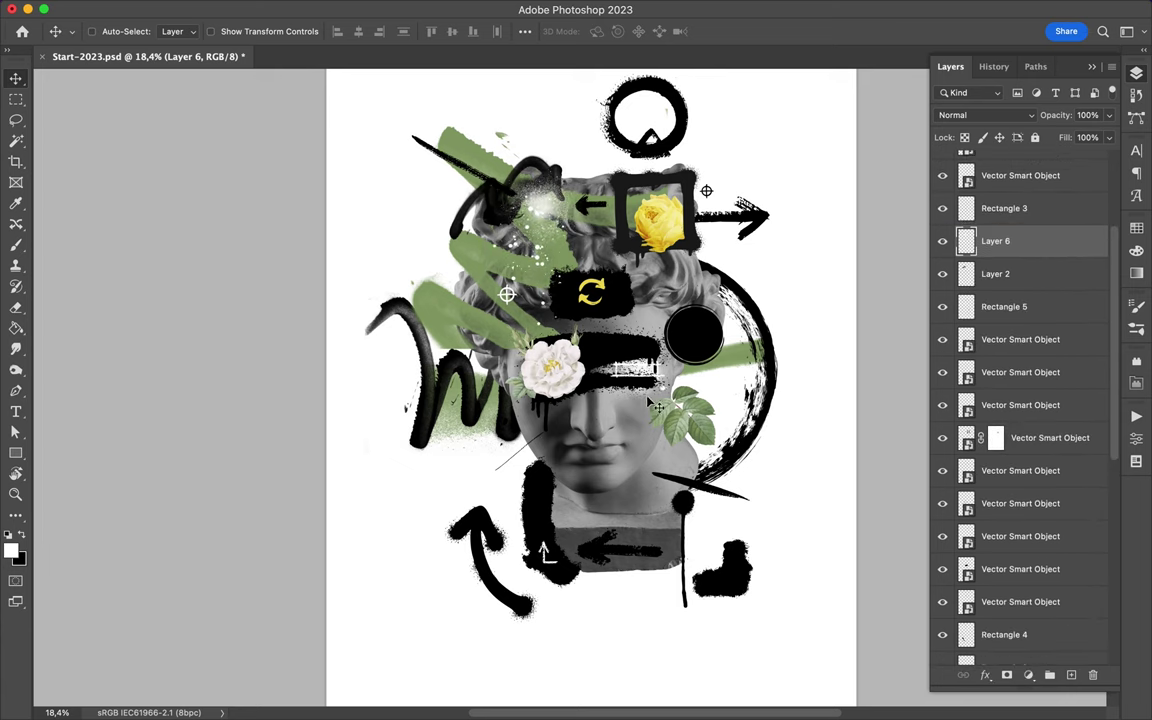
# Spray a soft yellow patch on Layer 7 near the bust and move it down-left
pyautogui.click(100, 31)
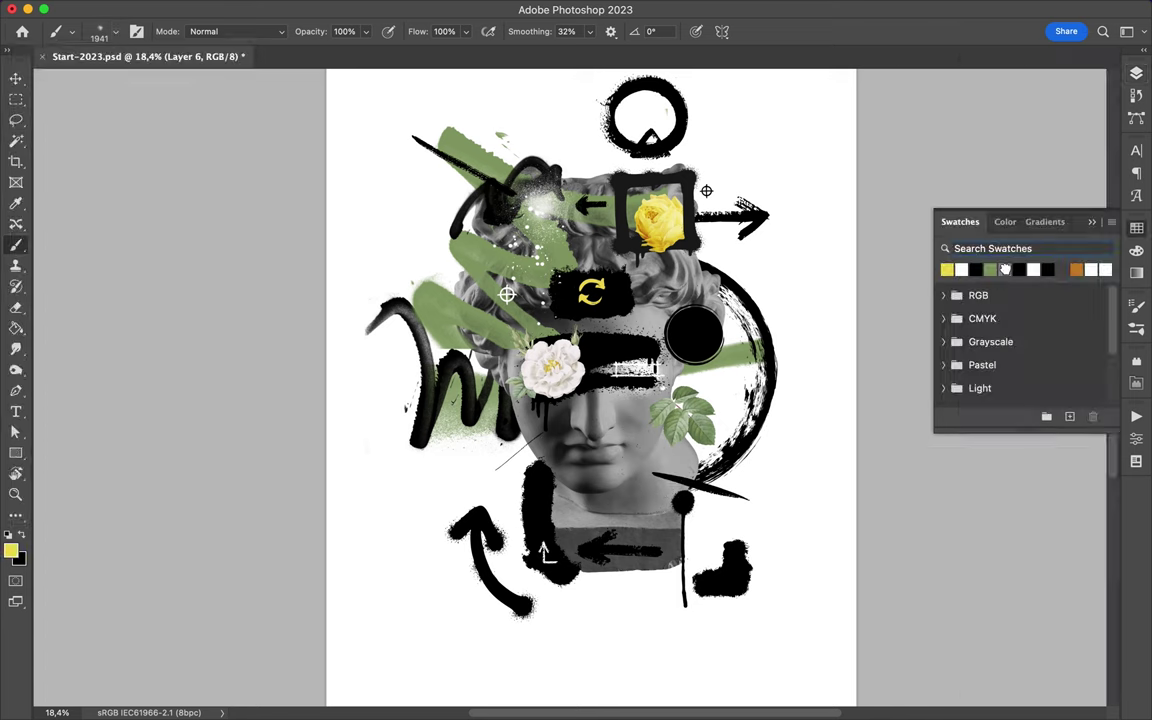
pyautogui.click(1137, 74)
pyautogui.click(665, 495)
pyautogui.press('v')
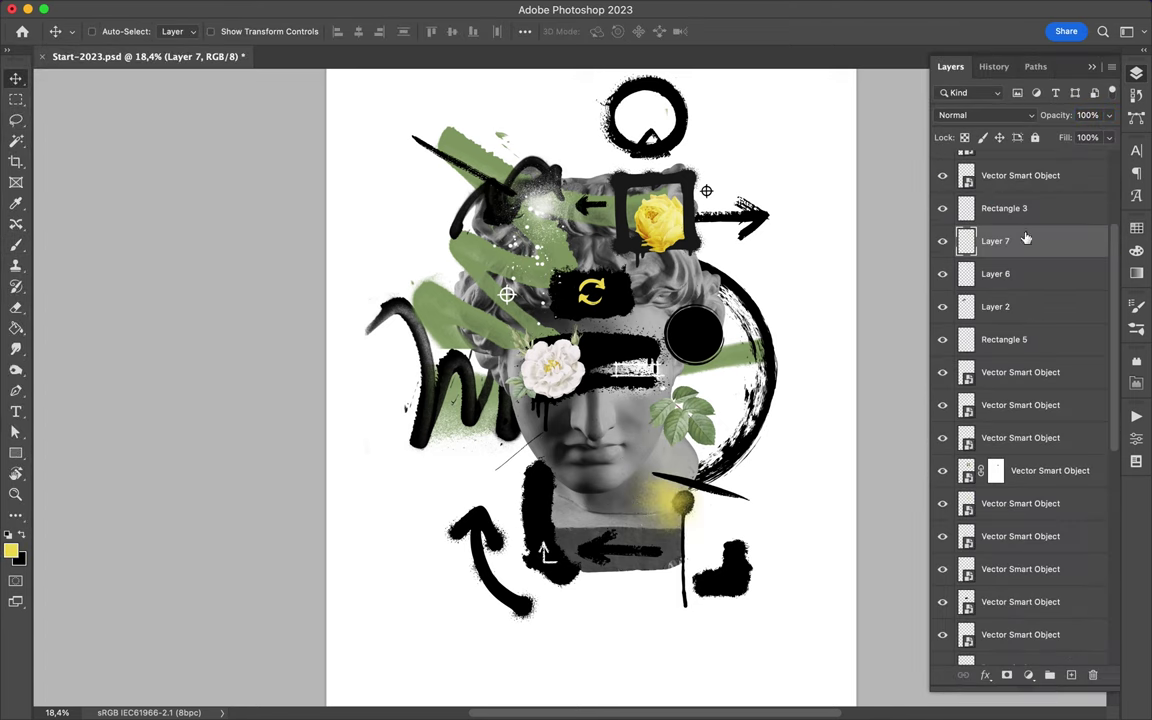
pyautogui.moveTo(995, 241); pyautogui.dragTo(1018, 630)
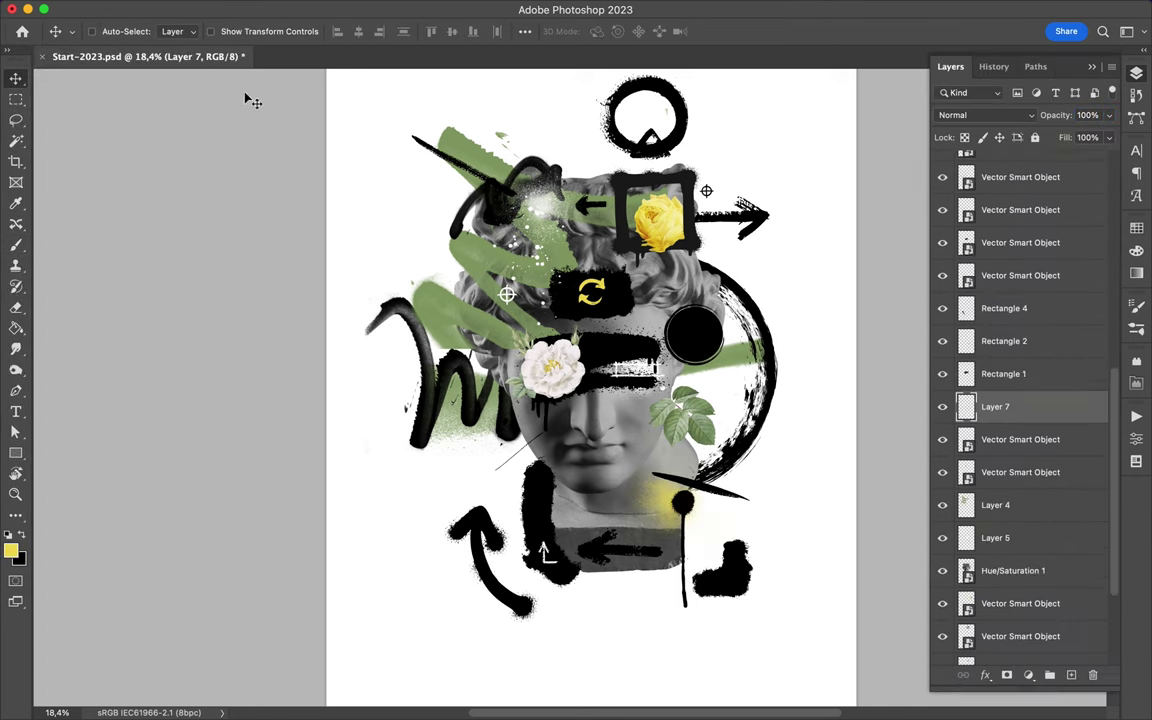
pyautogui.press('b')
pyautogui.click(100, 31)
pyautogui.press('v')
pyautogui.moveTo(590, 420); pyautogui.dragTo(545, 460)
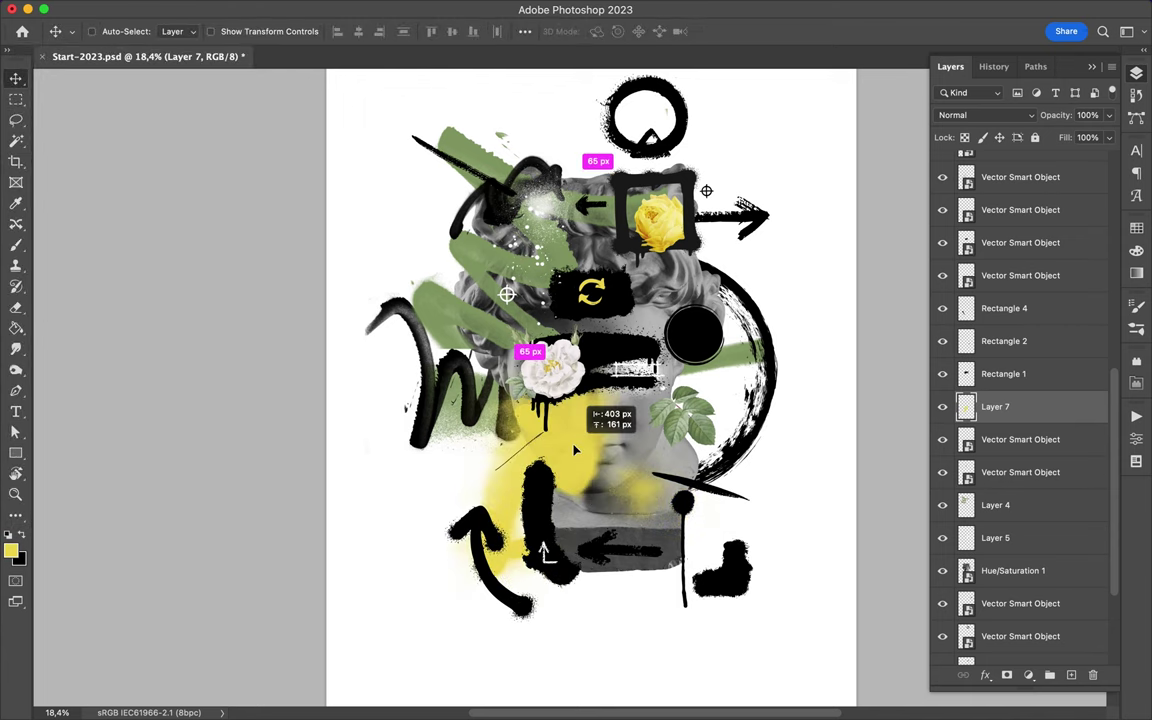
# Spray more yellow in the centre and stretch it over the lower bust
pyautogui.hotkey('ctrl', '0')
pyautogui.press('b')
pyautogui.click(100, 31)
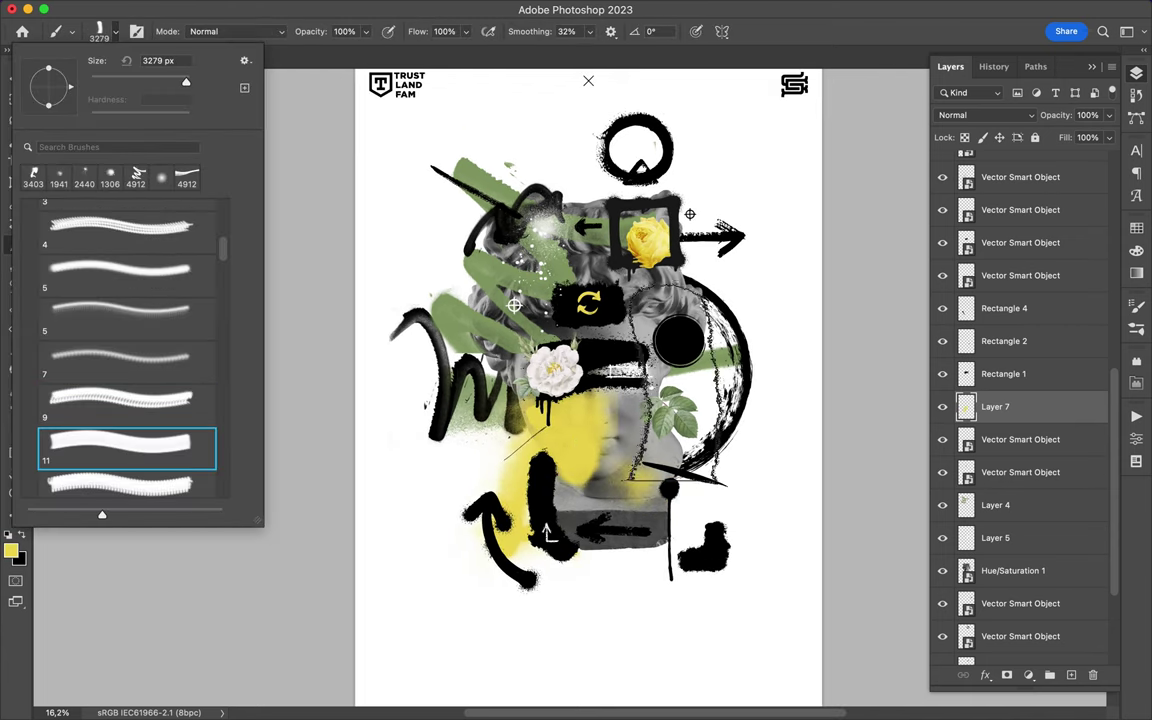
pyautogui.moveTo(600, 230); pyautogui.dragTo(600, 420)
pyautogui.press('v')
pyautogui.hotkey('ctrl', 't')
pyautogui.press('Return')
pyautogui.press('b')
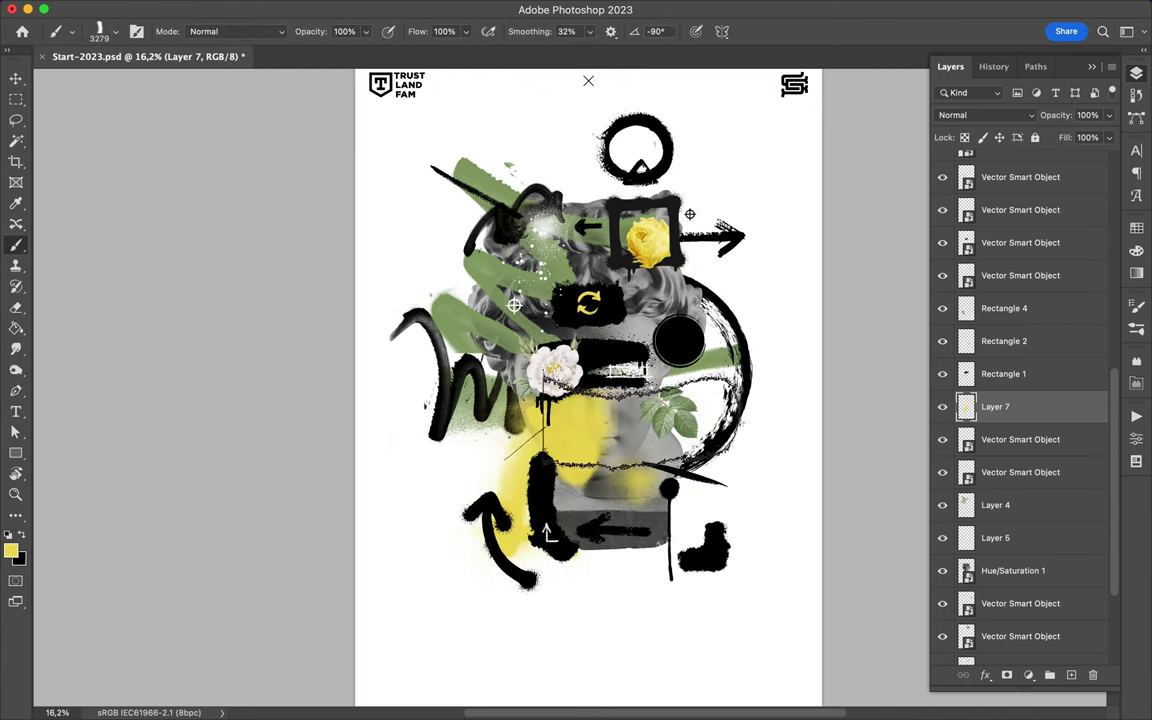
# Push the yellow paint right, then add white drips below the rose and duplicate them
pyautogui.press('v')
pyautogui.moveTo(535, 405); pyautogui.dragTo(705, 365)
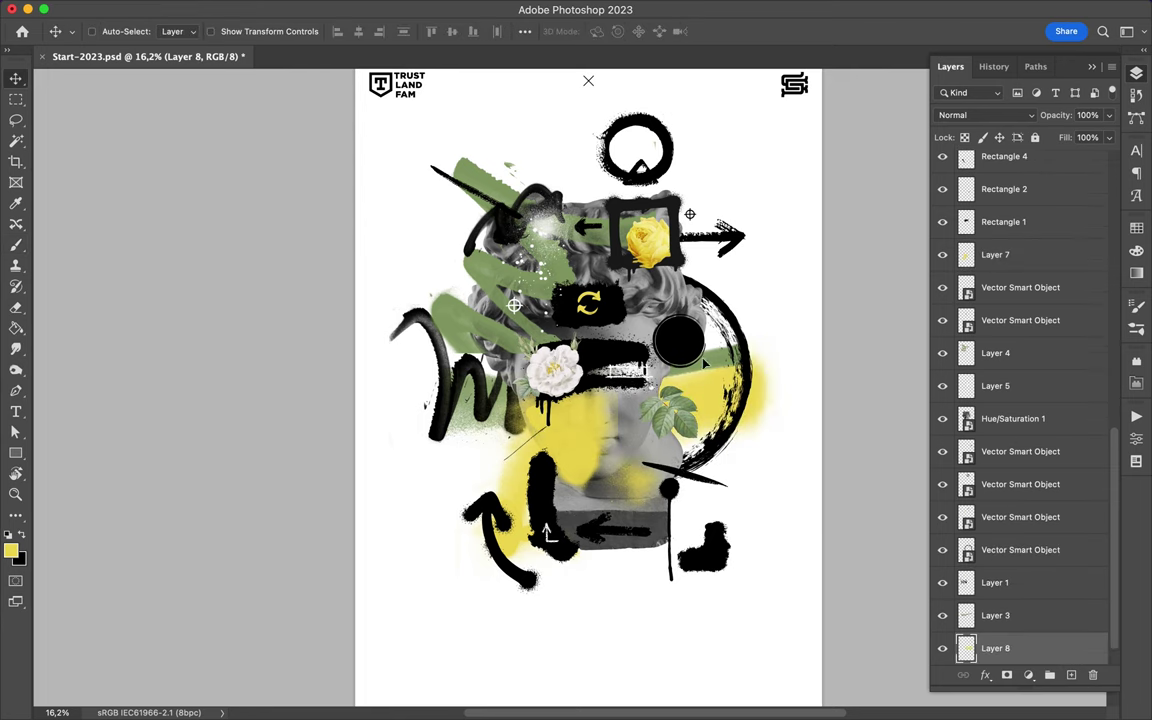
pyautogui.press('b')
pyautogui.click(102, 31)
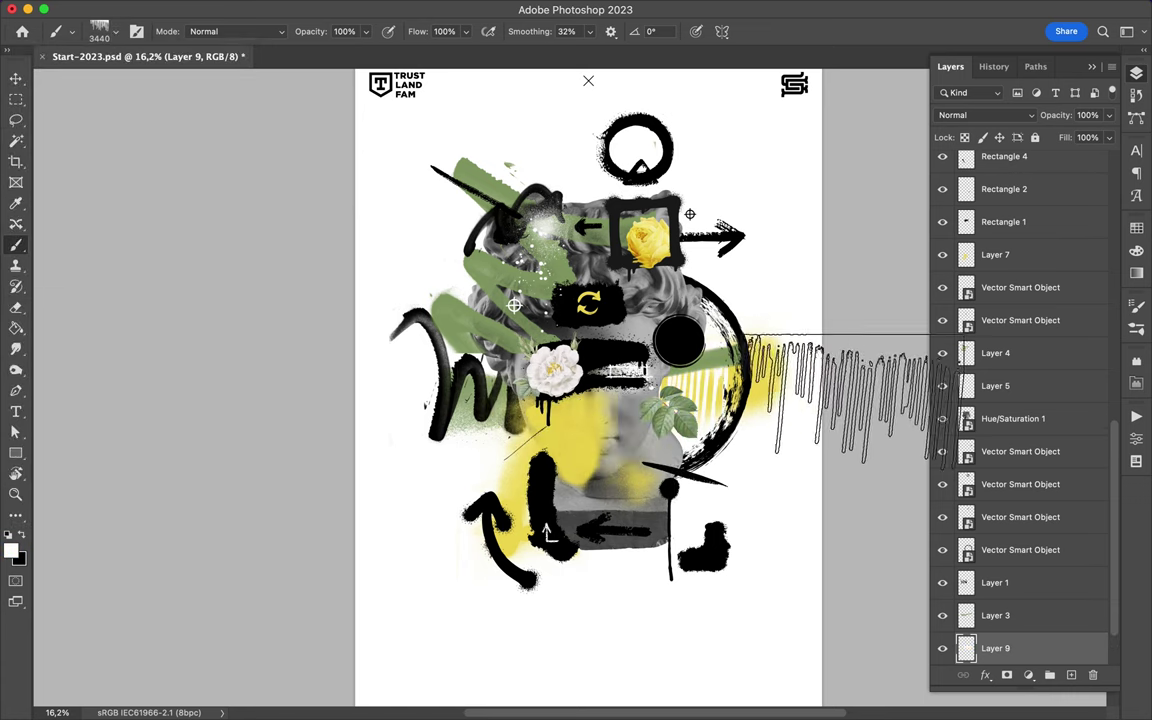
pyautogui.hotkey('ctrl', 't')
pyautogui.moveTo(609, 411); pyautogui.dragTo(650, 470)
pyautogui.press('Return')
pyautogui.scroll(3, 1036, 300)
pyautogui.hotkey('ctrl', 't')
pyautogui.press('Return')
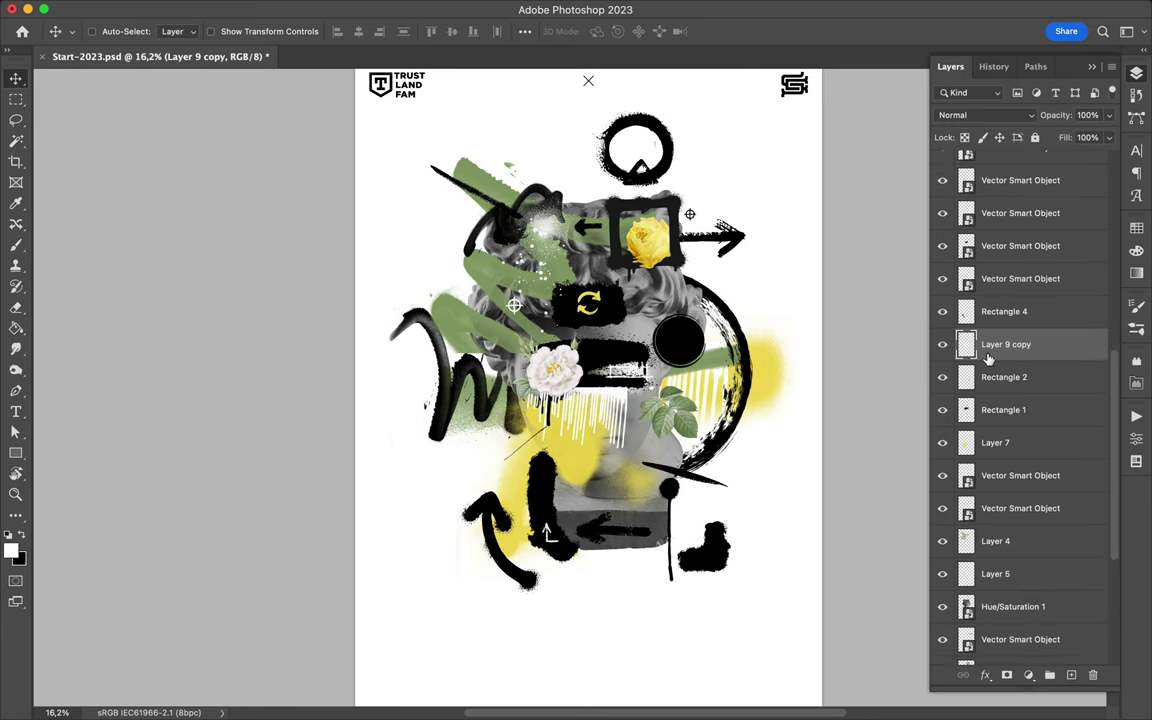
pyautogui.hotkey('ctrl', ']')
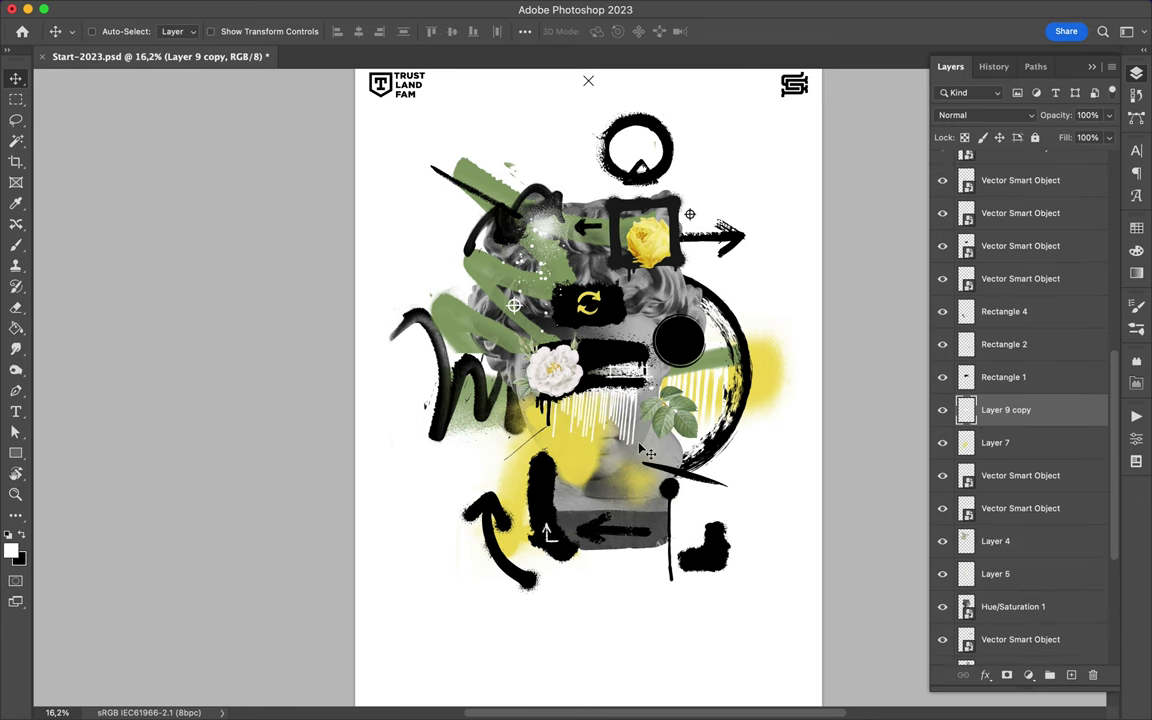
# Copy bust fragments like the stone eye to new layers and raise Layer 11 above the artwork
pyautogui.keyDown('ctrl'); pyautogui.click(656, 449); pyautogui.keyUp('ctrl')
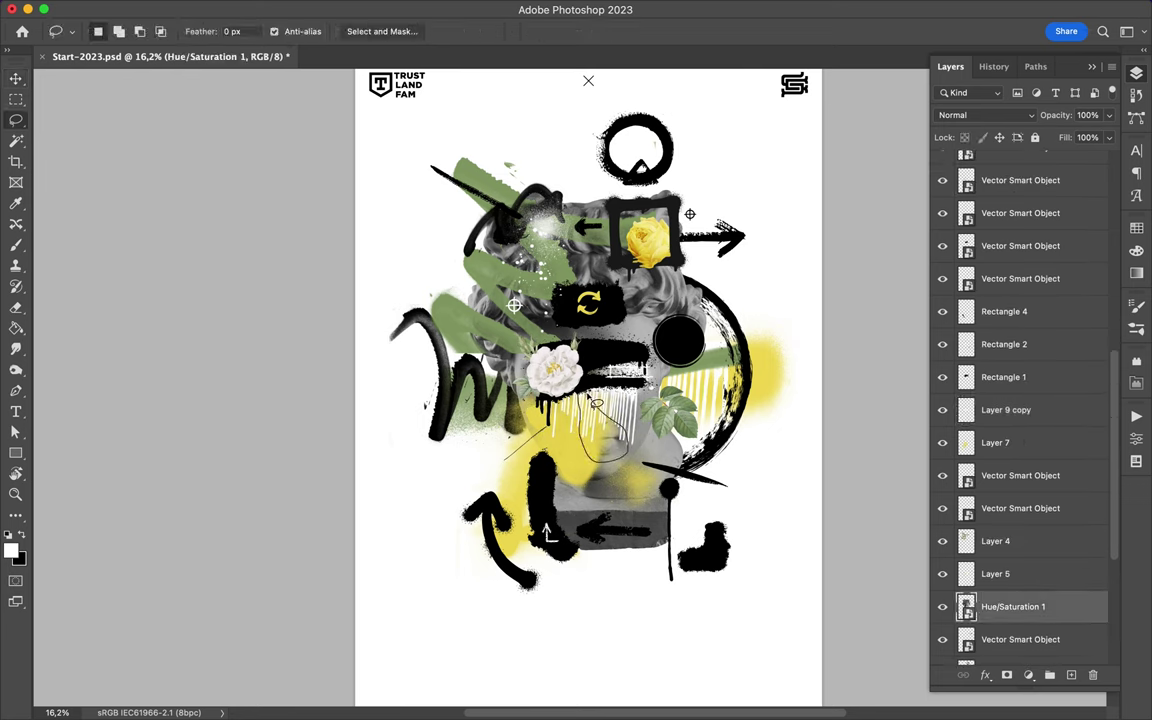
pyautogui.moveTo(1039, 605); pyautogui.dragTo(950, 360)
pyautogui.press('v')
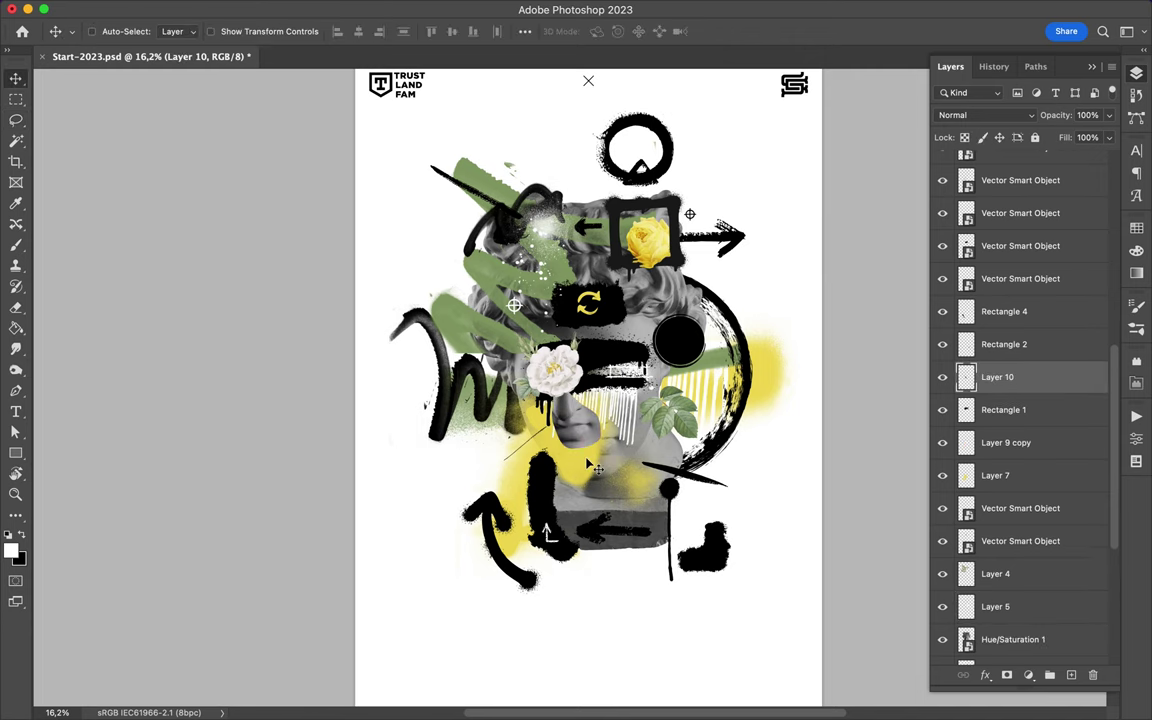
pyautogui.keyDown('ctrl'); pyautogui.click(638, 340); pyautogui.keyUp('ctrl')
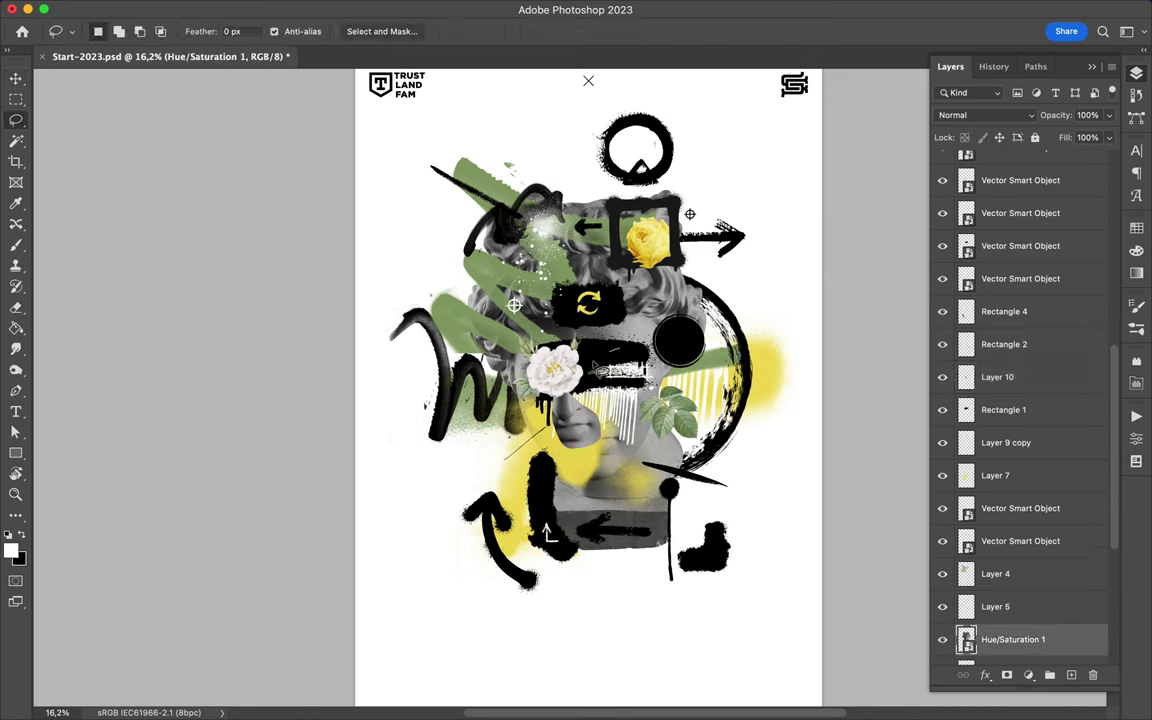
pyautogui.hotkey('ctrl', 'j')
pyautogui.press('v')
pyautogui.moveTo(1000, 639); pyautogui.dragTo(993, 176)
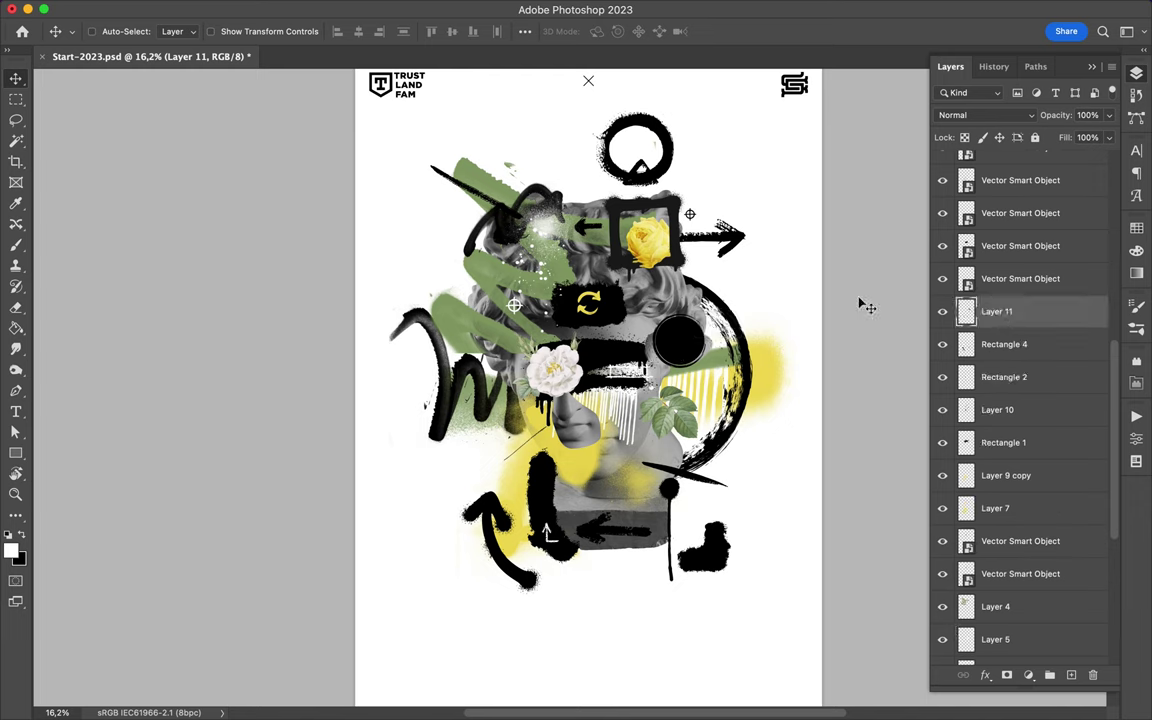
pyautogui.scroll(5, 993, 176)
pyautogui.click(1010, 180)
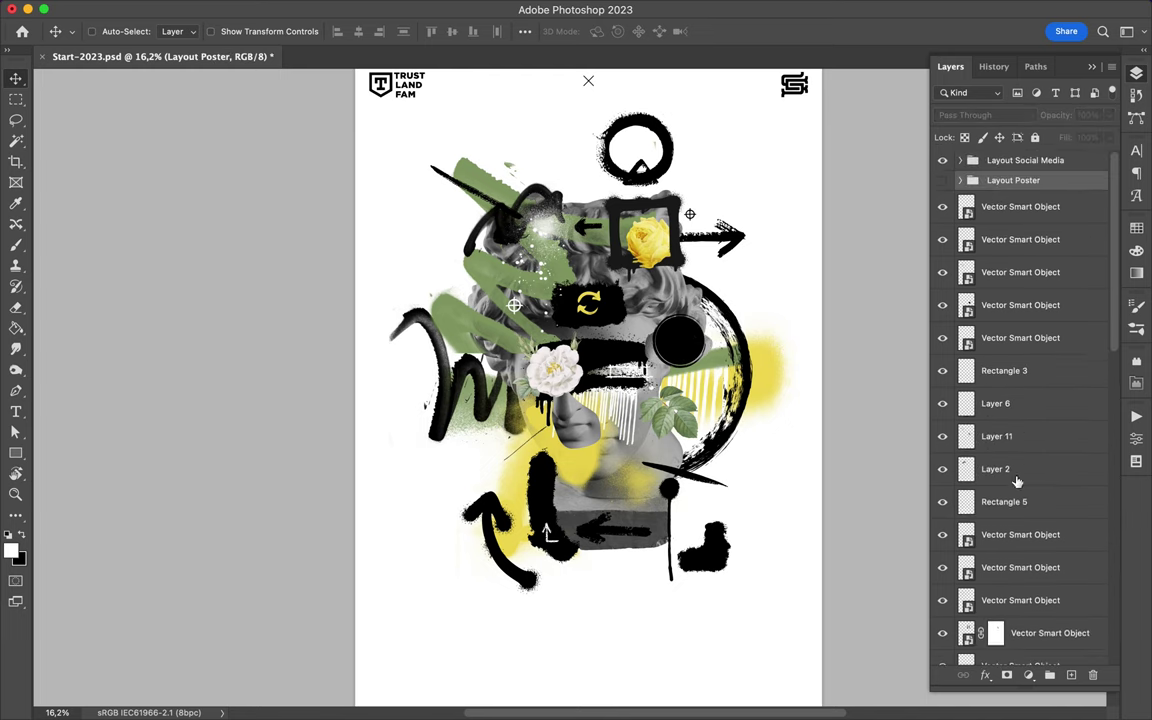
pyautogui.click(960, 181)
pyautogui.click(1000, 436)
pyautogui.hotkey('ctrl', ']')
pyautogui.hotkey('ctrl', ']')
pyautogui.hotkey('ctrl', ']')
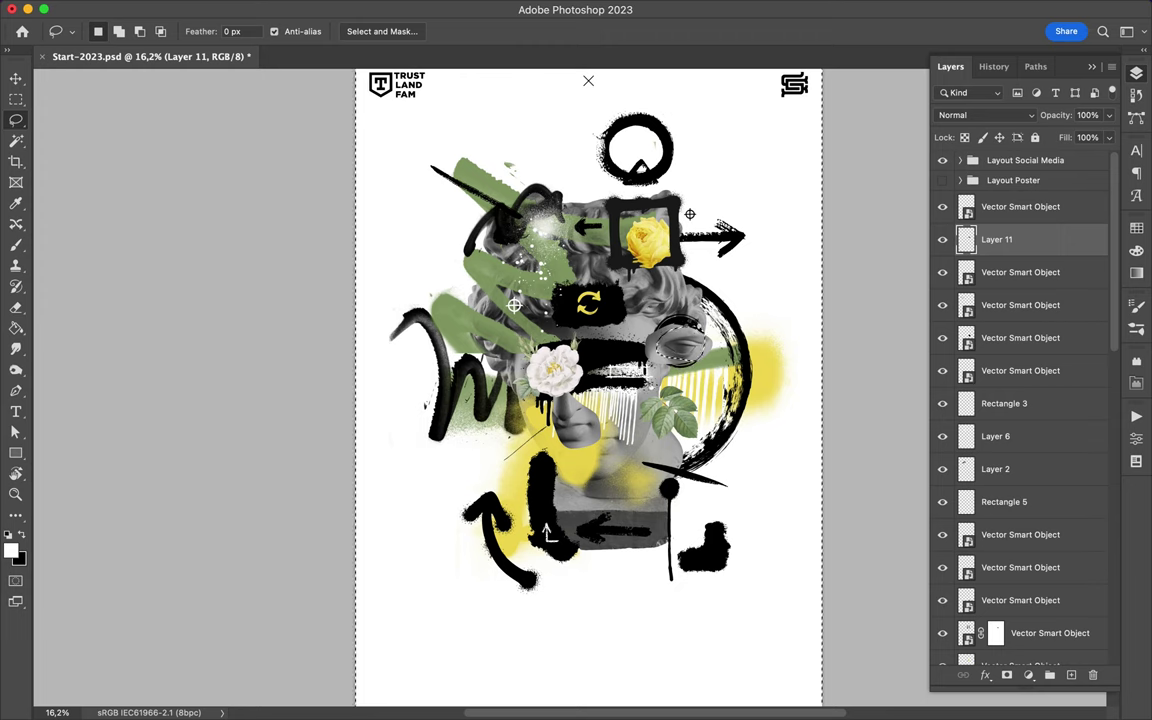
# Stamp black drips below the bust on a new Layer 12 with a drip brush
pyautogui.press('m')
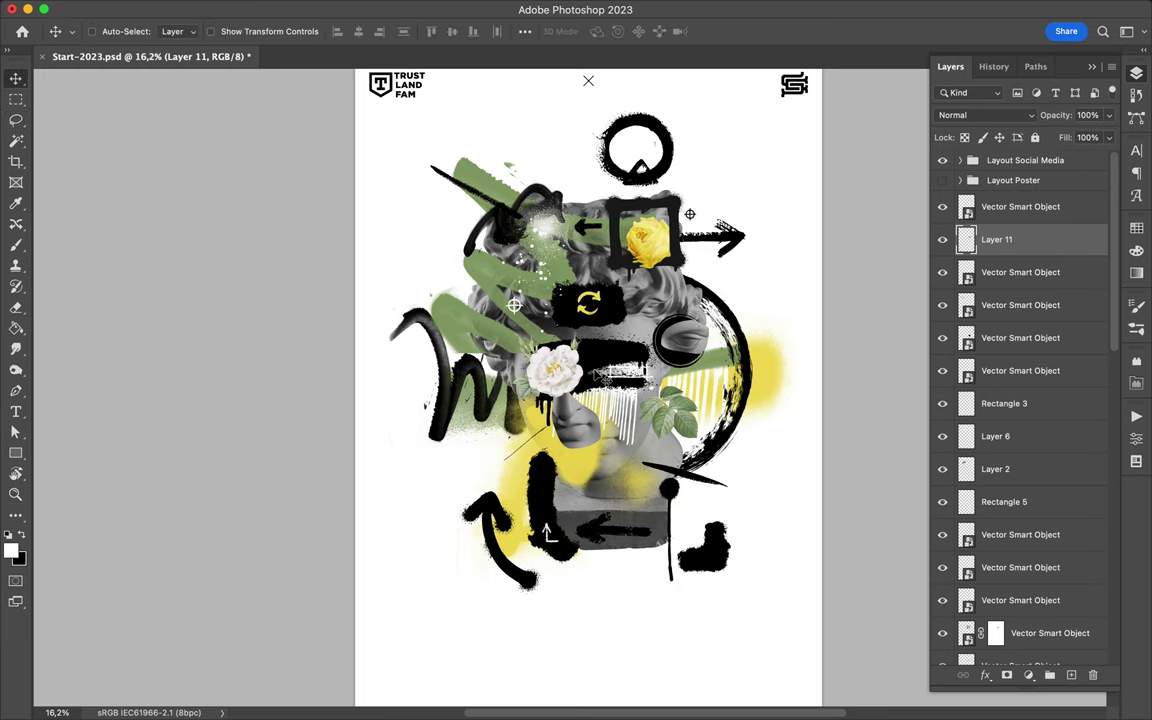
pyautogui.press('b')
pyautogui.click(100, 31)
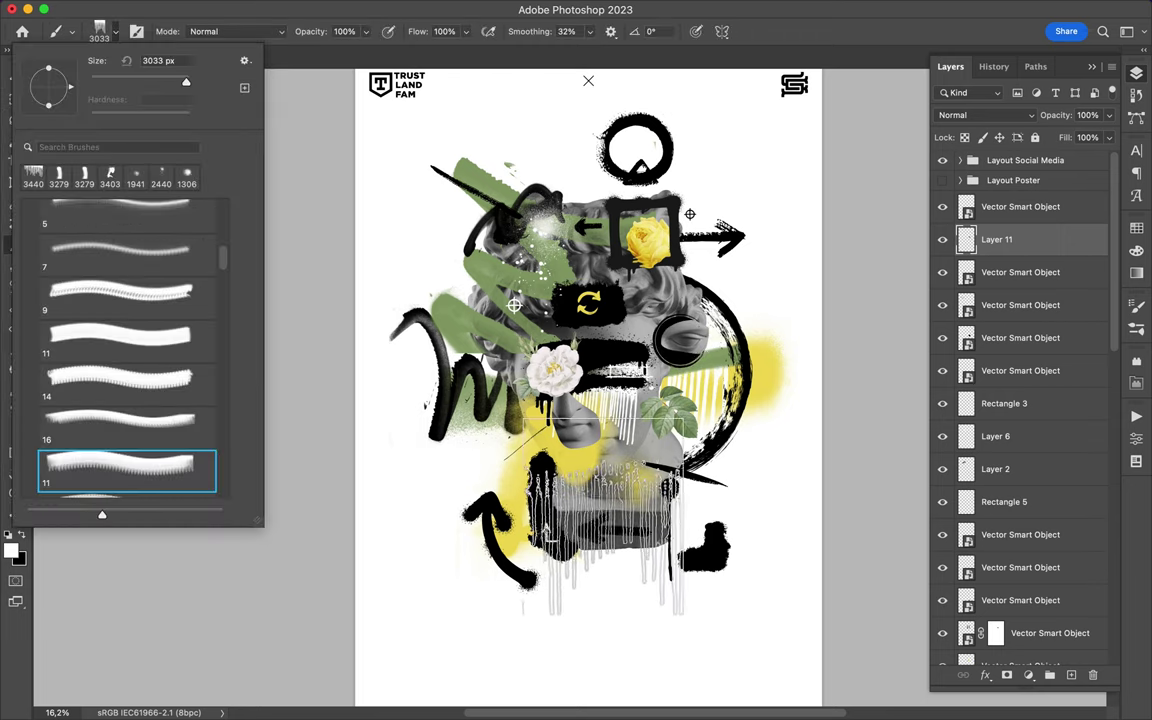
pyautogui.hotkey('ctrl', 'shift', 'alt', 'n')
pyautogui.click(597, 505)
# Place Layer 12 just below Hue/Saturation 1 and shift the drips up under the bust
pyautogui.moveTo(995, 239)
pyautogui.mouseDown()
pyautogui.moveTo(1010, 598)
pyautogui.moveTo(997, 503)
pyautogui.mouseUp()
pyautogui.scroll(-3, 1022, 585)
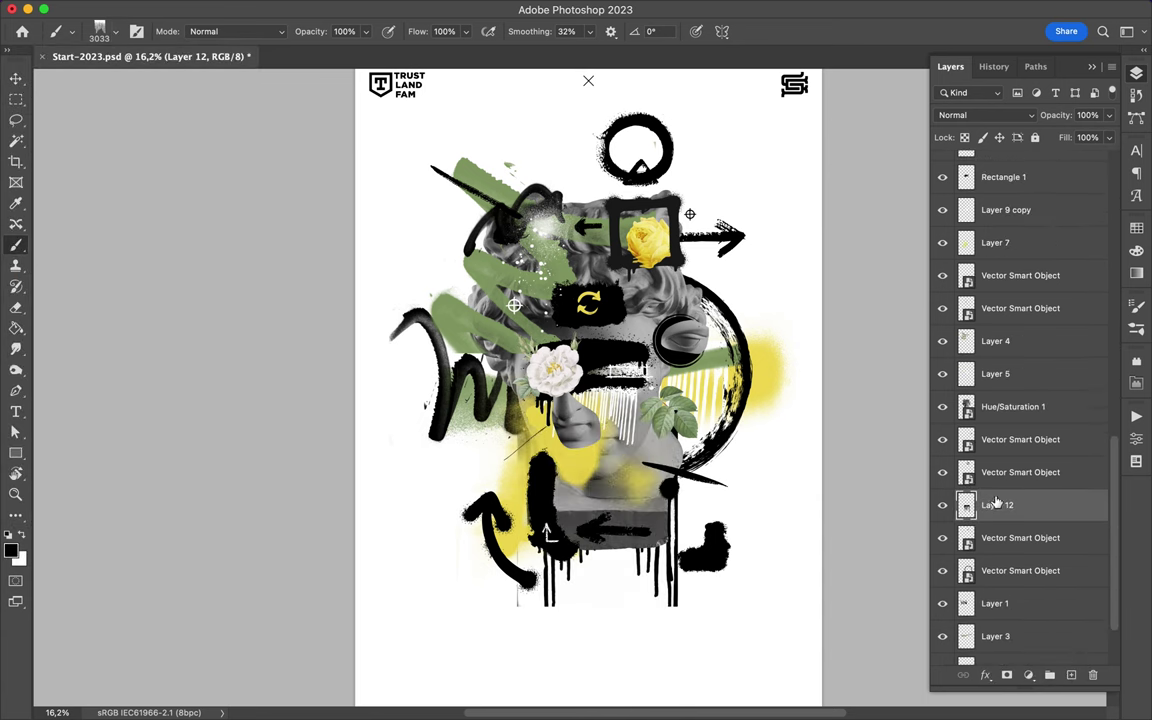
pyautogui.moveTo(992, 410); pyautogui.dragTo(993, 412)
pyautogui.press('v')
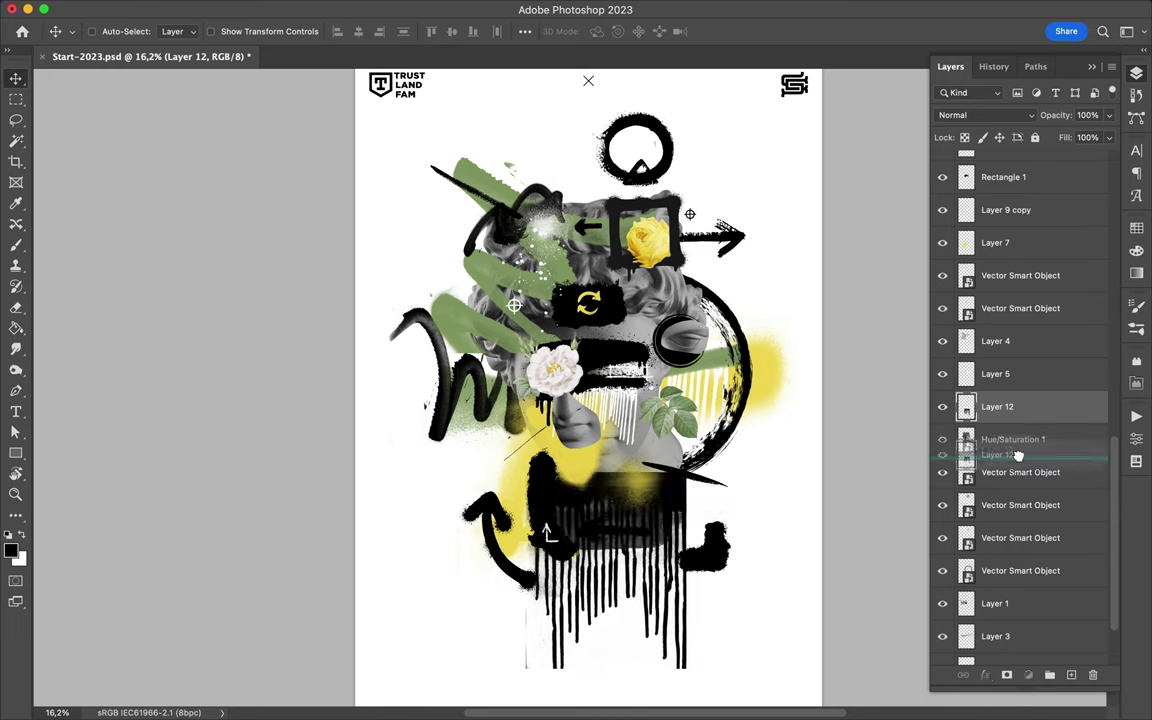
pyautogui.moveTo(997, 406); pyautogui.dragTo(1000, 455)
pyautogui.moveTo(650, 500)
pyautogui.mouseDown()
pyautogui.moveTo(640, 522)
pyautogui.moveTo(667, 470)
pyautogui.moveTo(700, 485)
pyautogui.mouseUp()
pyautogui.click(570, 497)
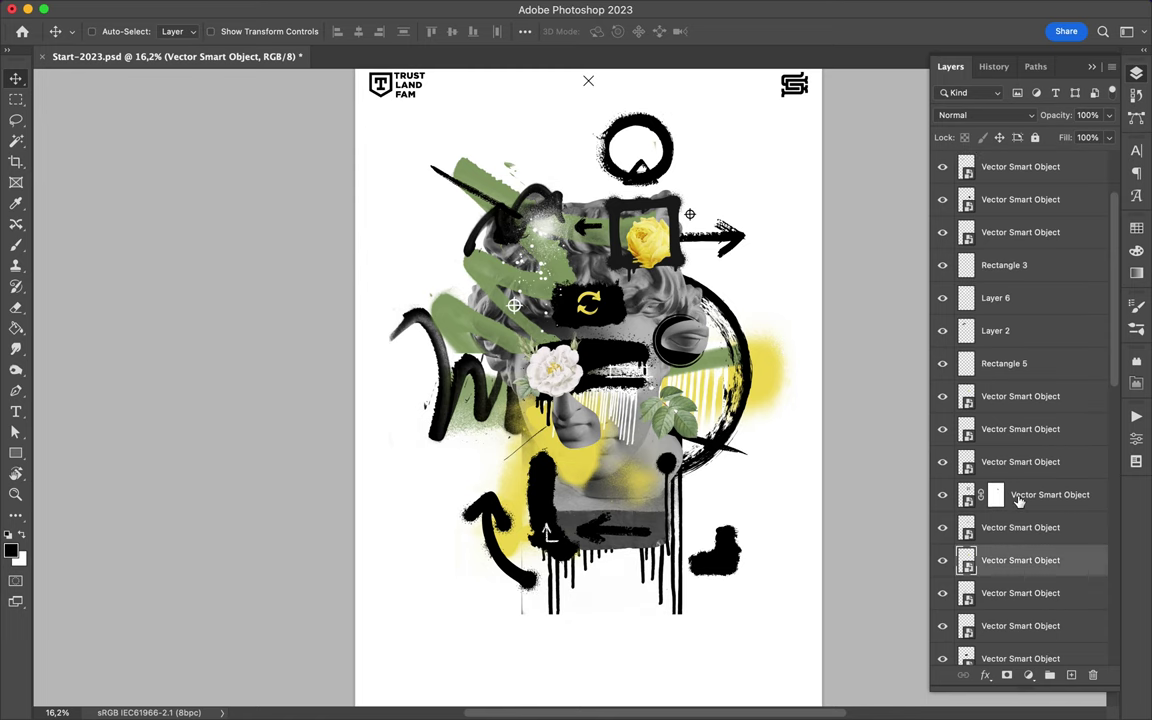
# Try a large 3488 px black brush stroke on a new layer, then discard it
pyautogui.press('b')
pyautogui.hotkey('ctrl', 'shift', 'alt', 'n')
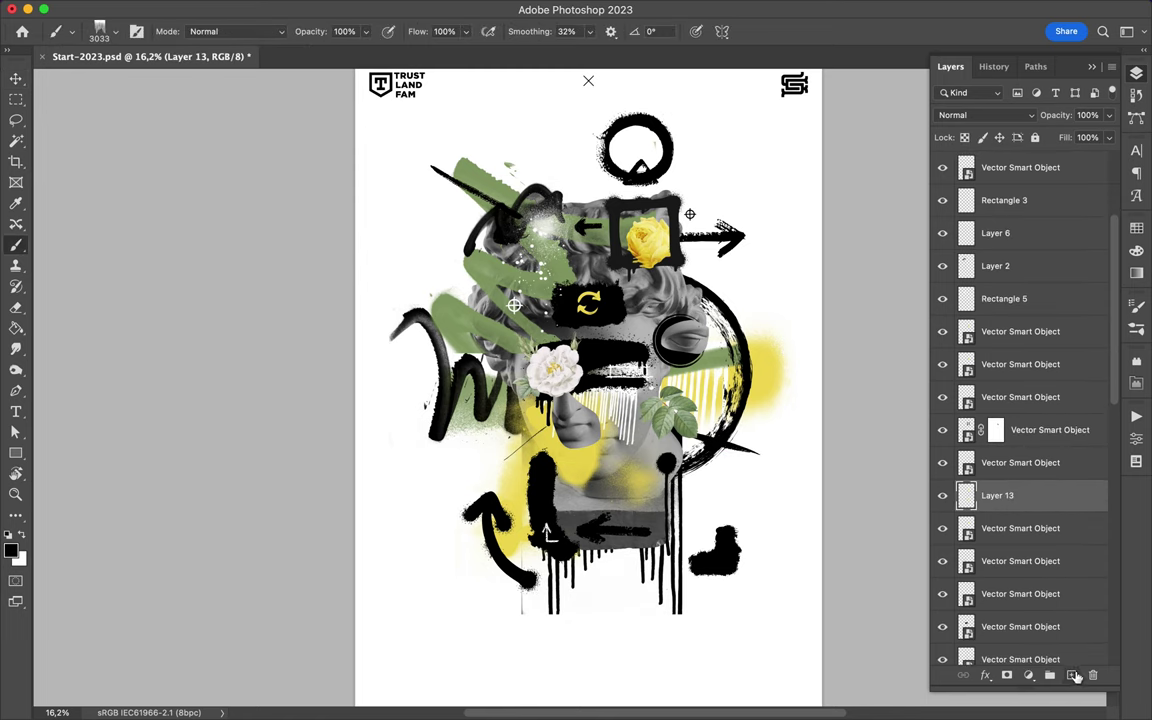
pyautogui.click(113, 31)
pyautogui.doubleClick(120, 305)
pyautogui.moveTo(600, 260); pyautogui.dragTo(650, 320)
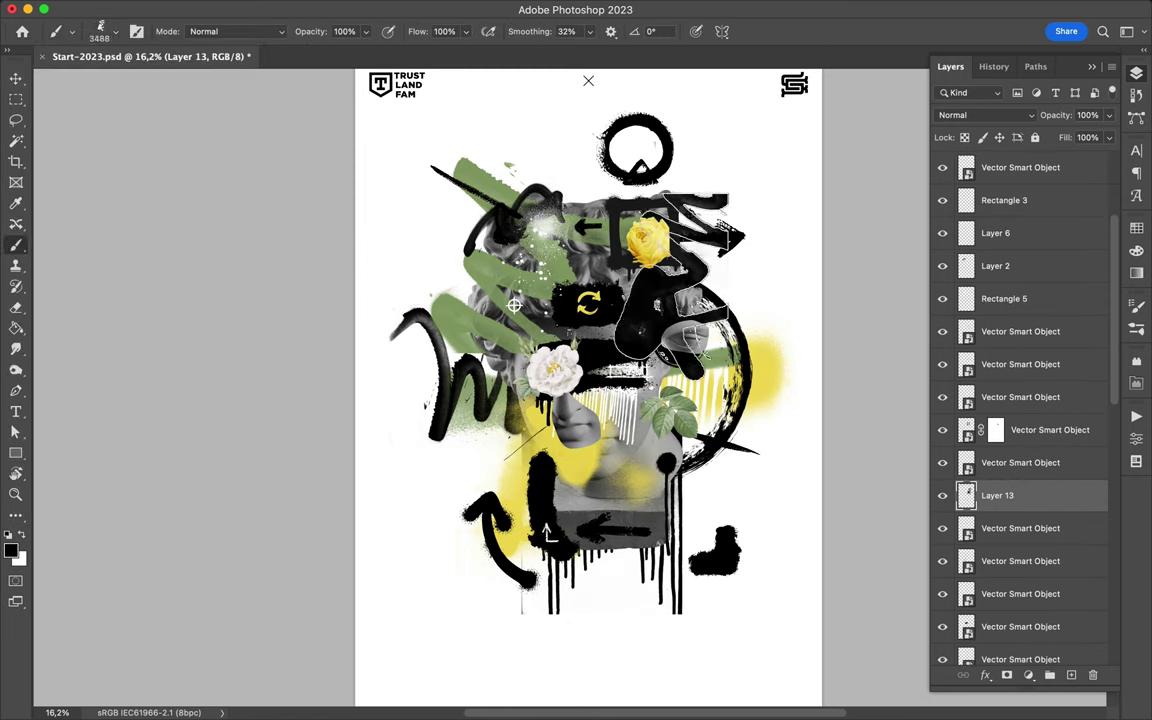
pyautogui.press('v')
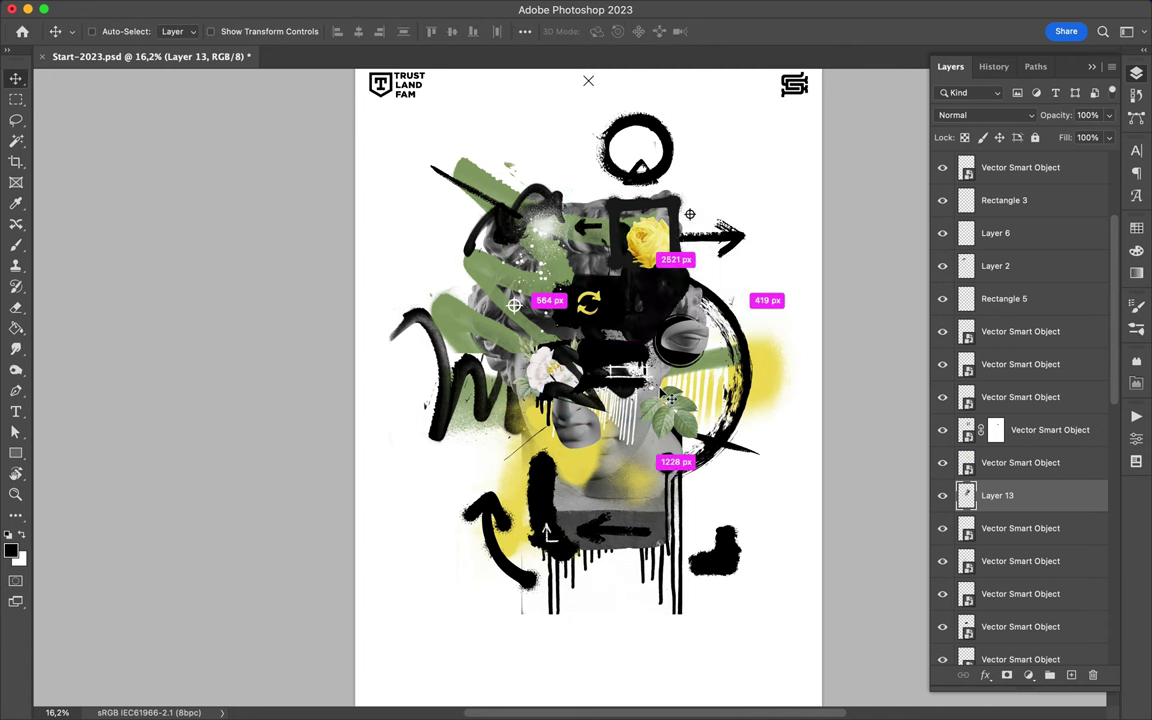
pyautogui.press('Delete')
# Paint yellow strokes across the upper right on a new layer
pyautogui.press('b')
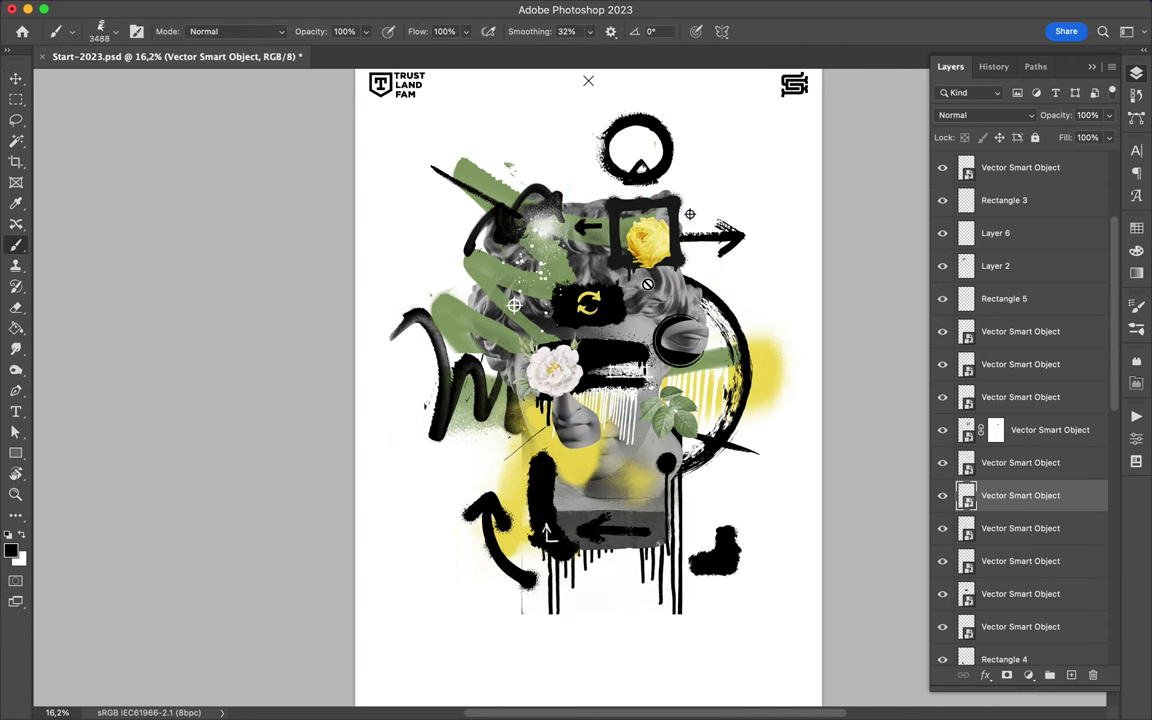
pyautogui.click(1072, 676)
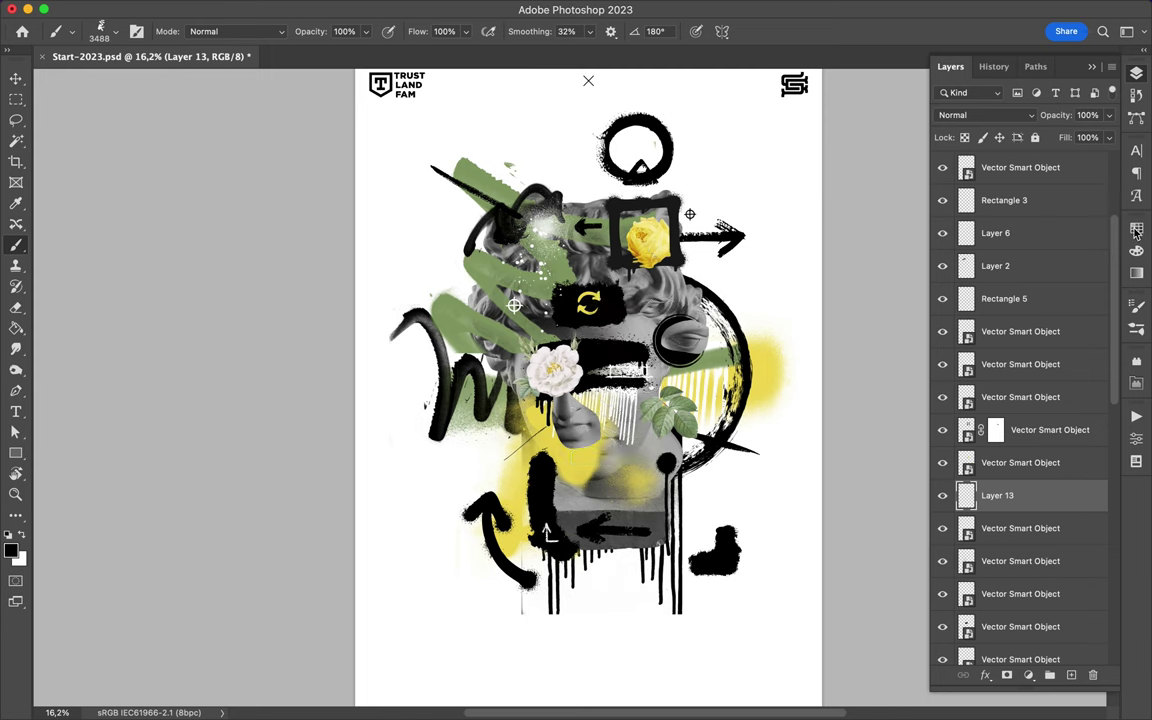
pyautogui.moveTo(690, 214); pyautogui.dragTo(600, 300)
# Reorder the arrow smart objects so the vector arrow sits below the yellow strokes
pyautogui.press('v')
pyautogui.click(1136, 73)
pyautogui.scroll(-5, 1038, 428)
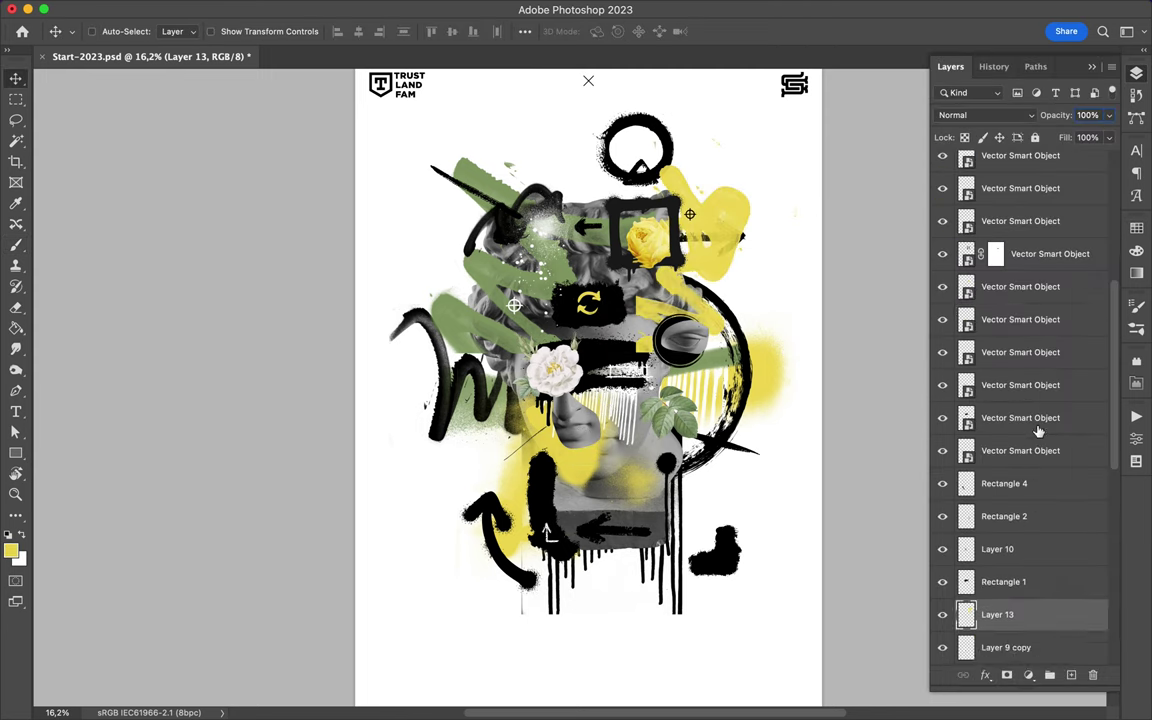
pyautogui.scroll(-5, 1038, 428)
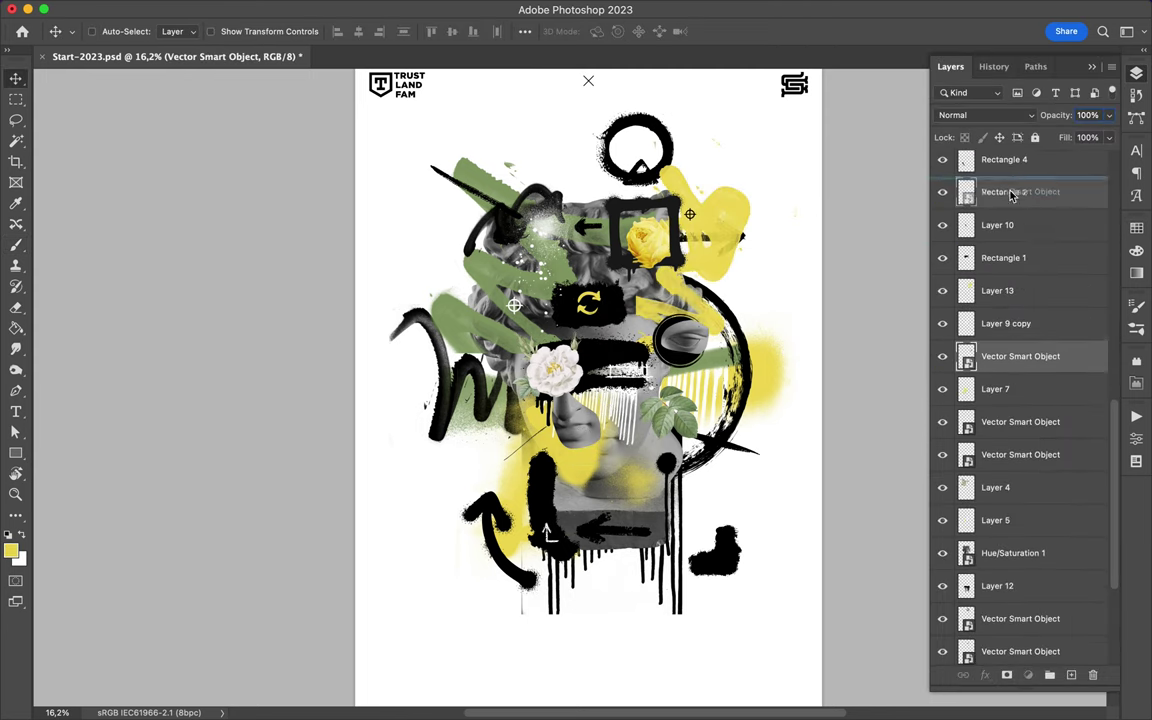
pyautogui.moveTo(1038, 424)
pyautogui.mouseDown()
pyautogui.moveTo(1017, 238)
pyautogui.moveTo(1017, 365)
pyautogui.mouseUp()
pyautogui.moveTo(740, 240); pyautogui.dragTo(765, 258)
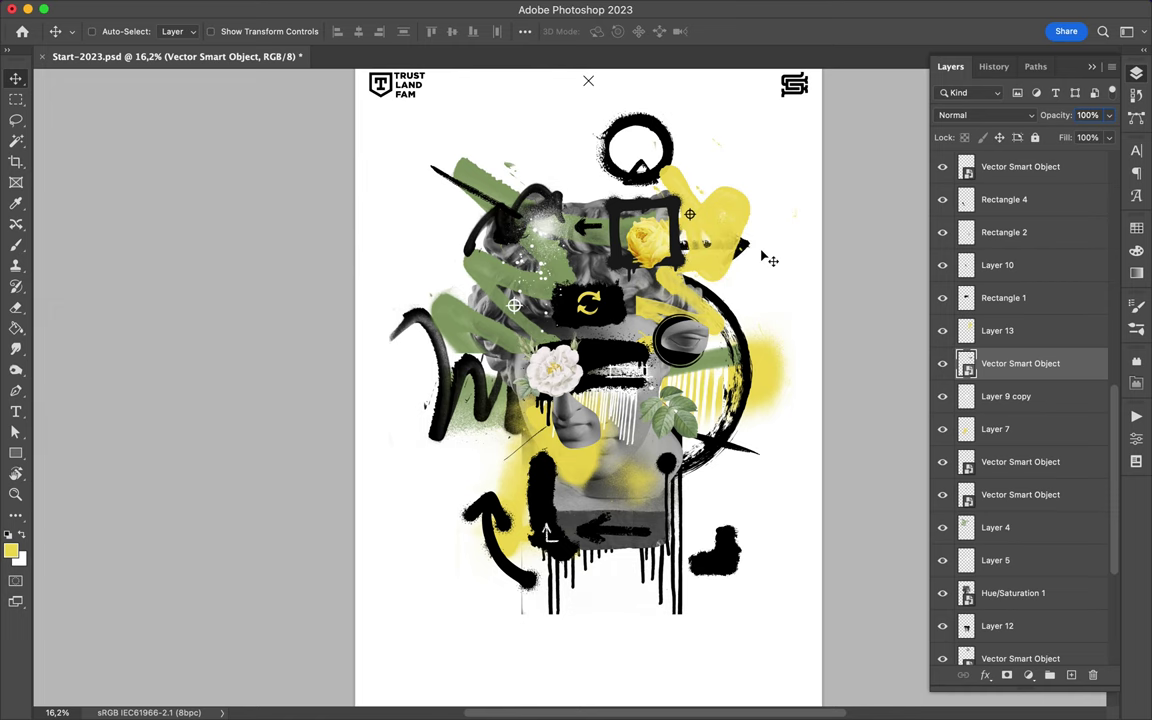
# Add a new layer above the vector object and pick a wide dripping brush preset
pyautogui.press('b')
pyautogui.hotkey('ctrl', 'shift', 'alt', 'n')
pyautogui.click(108, 31)
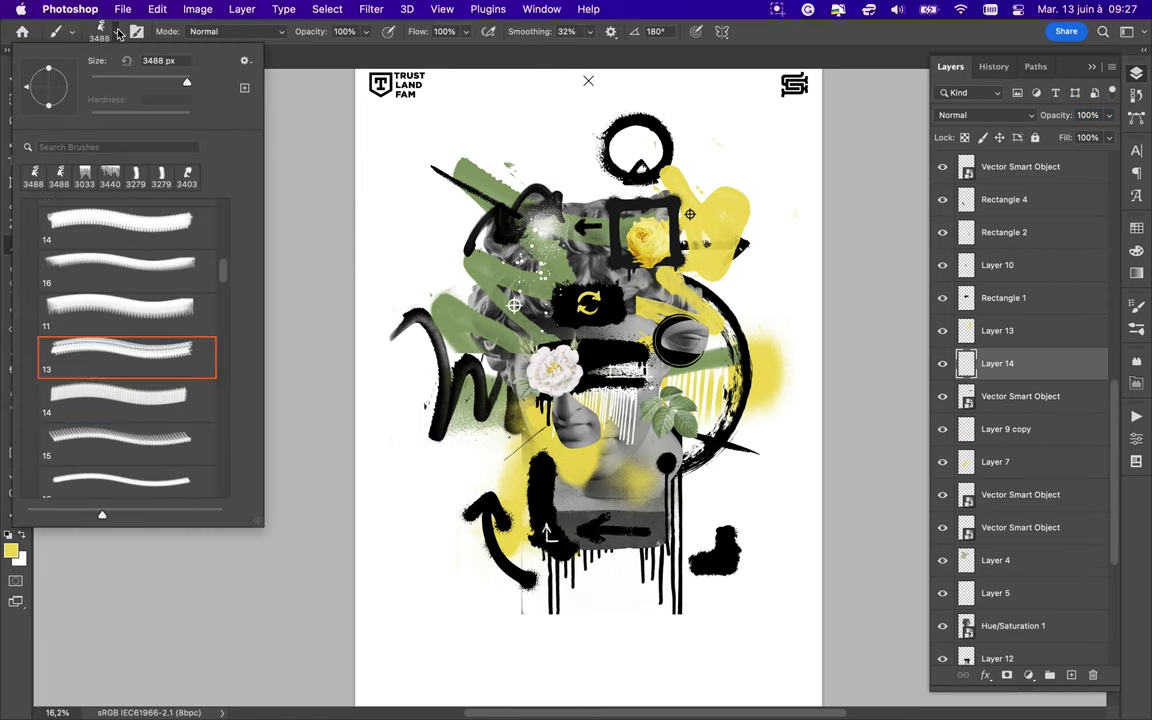
pyautogui.click(120, 398)
pyautogui.scroll(-3, 141, 437)
pyautogui.scroll(-2, 141, 437)
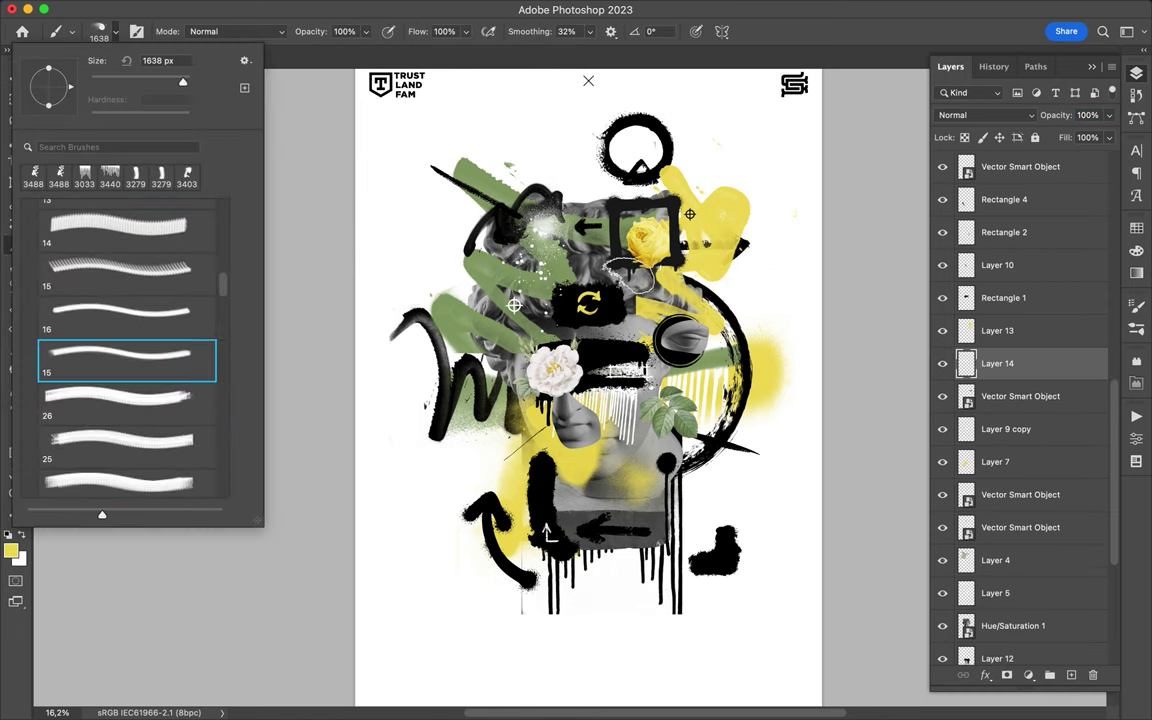
pyautogui.click(120, 406)
pyautogui.scroll(1, 67, 490)
pyautogui.press('.')
pyautogui.press('.')
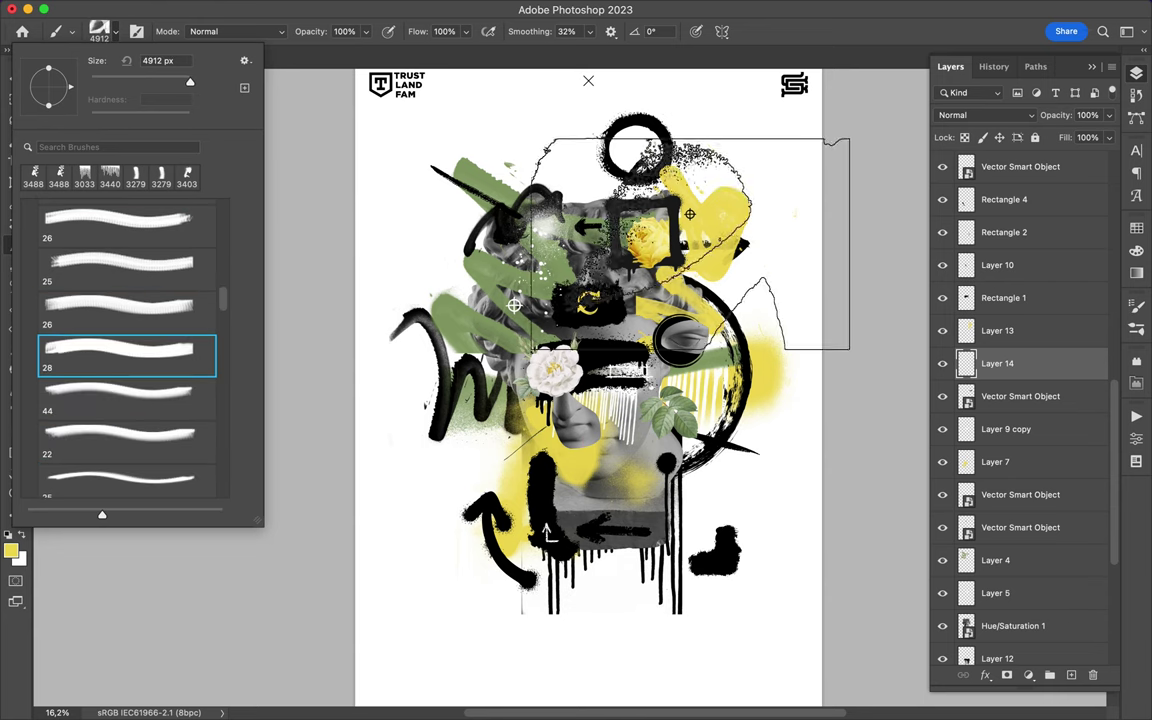
pyautogui.press('.')
# Stamp a trial yellow drip at the artwork top, then delete that layer
pyautogui.click(592, 210)
pyautogui.press('v')
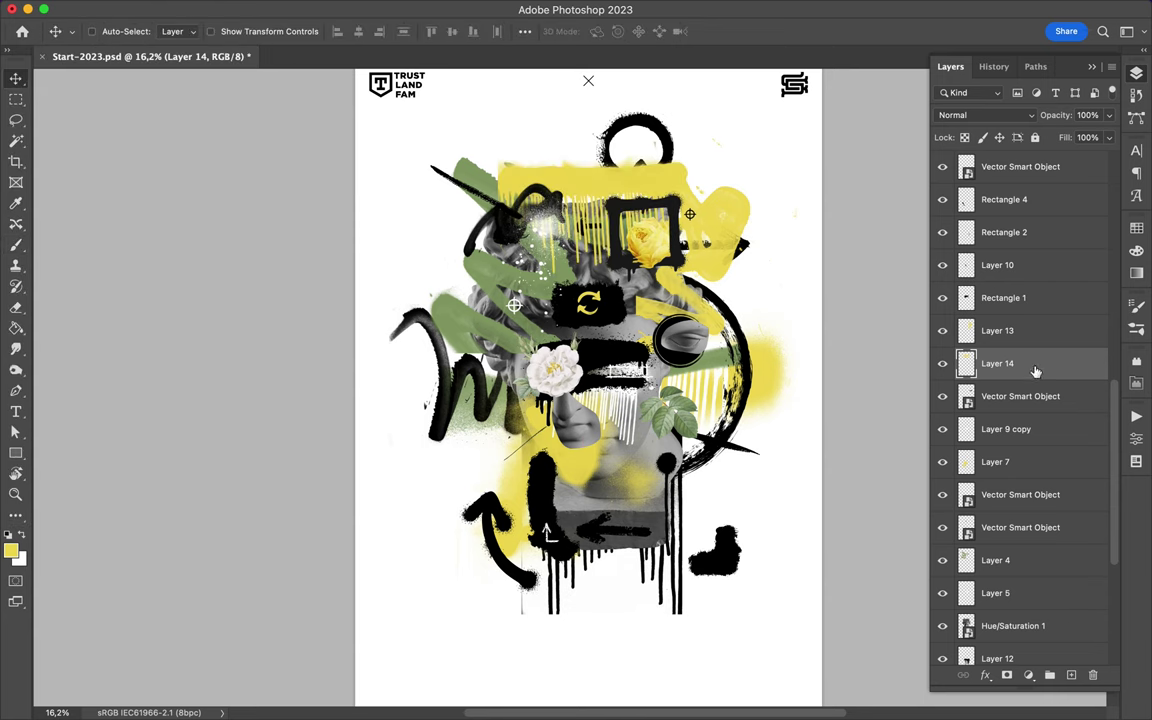
pyautogui.press('Delete')
pyautogui.click(1013, 593)
# Copy a lasso selection to a new layer via the layer menu after an initial error
pyautogui.press('l')
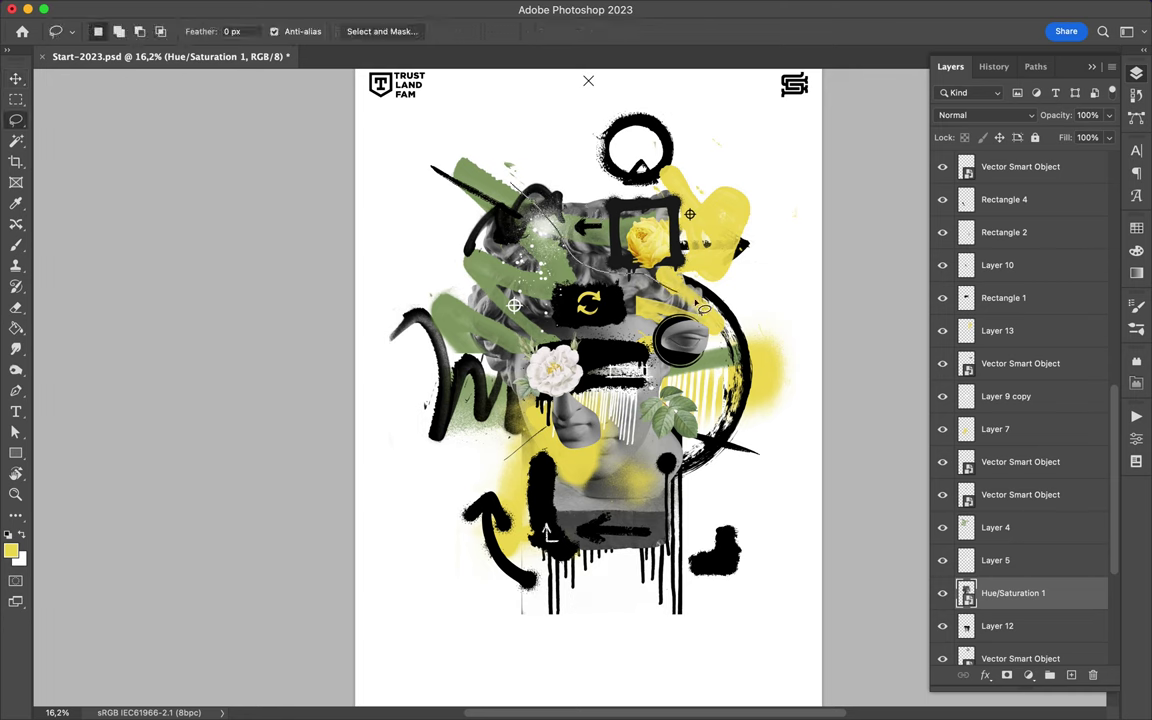
pyautogui.hotkey('ctrl', 'j')
pyautogui.click(630, 283)
pyautogui.rightClick(1013, 593)
pyautogui.click(874, 637)
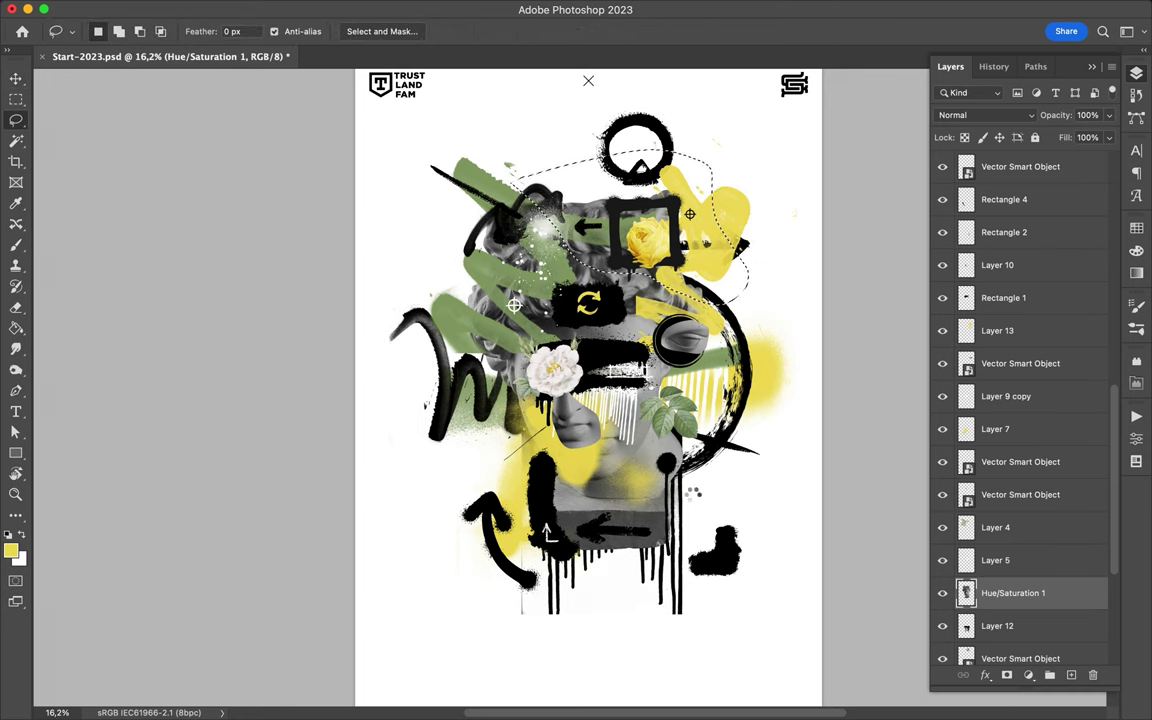
pyautogui.hotkey('ctrl', 'j')
pyautogui.press('v')
pyautogui.click(1013, 626)
# Copy a bust fragment to Layer 15, place it below Layer 12, and shift it up-left
pyautogui.press('l')
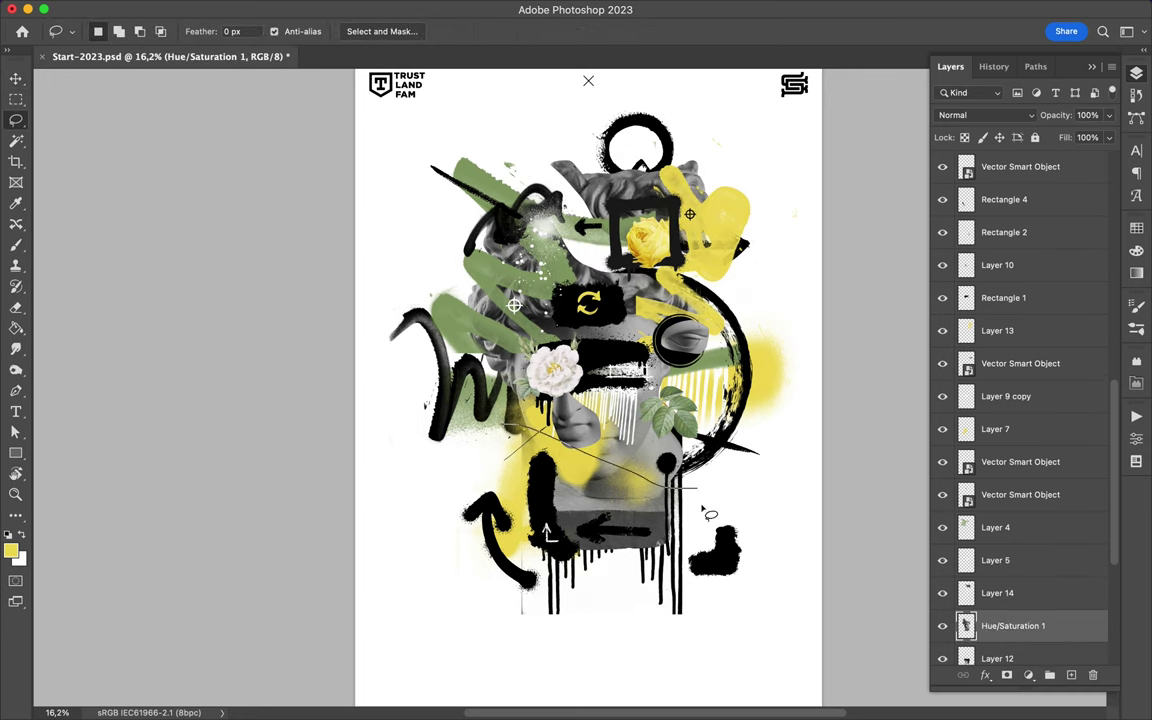
pyautogui.moveTo(505, 437); pyautogui.dragTo(508, 440)
pyautogui.hotkey('ctrl', 'j')
pyautogui.press('v')
pyautogui.moveTo(1000, 535); pyautogui.dragTo(1000, 600)
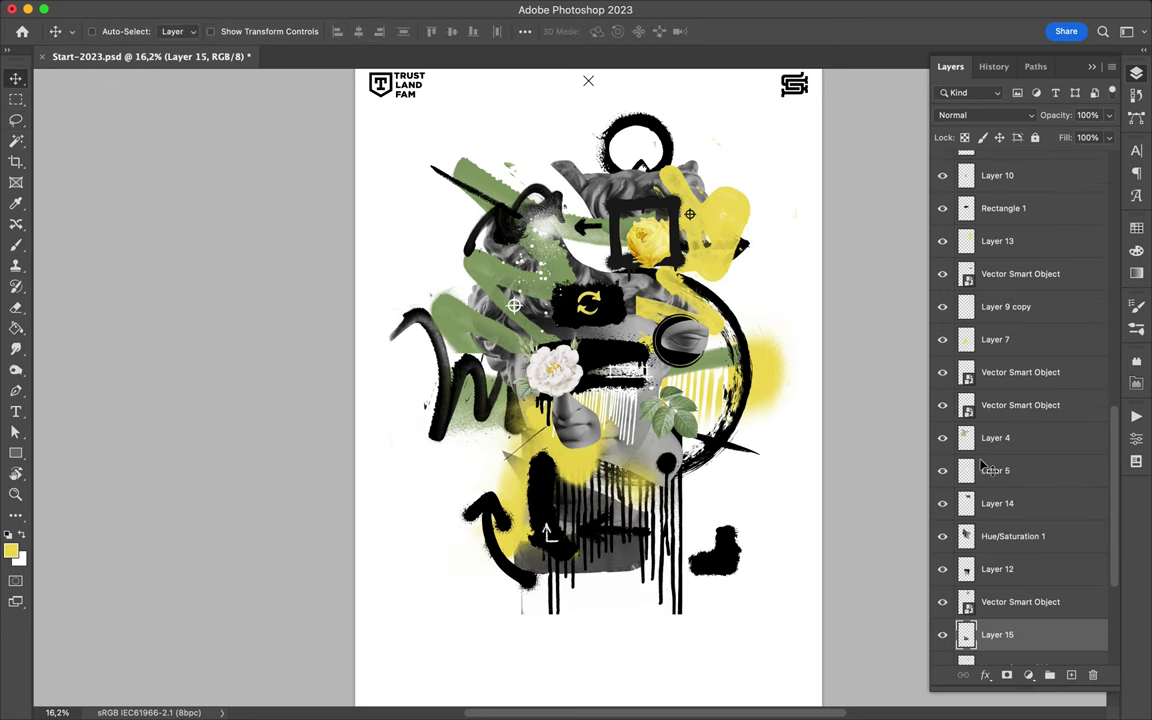
pyautogui.moveTo(632, 573); pyautogui.dragTo(604, 587)
# Copy another bust area to Layer 16, stack it beneath Rectangle 1, and position it
pyautogui.press('l')
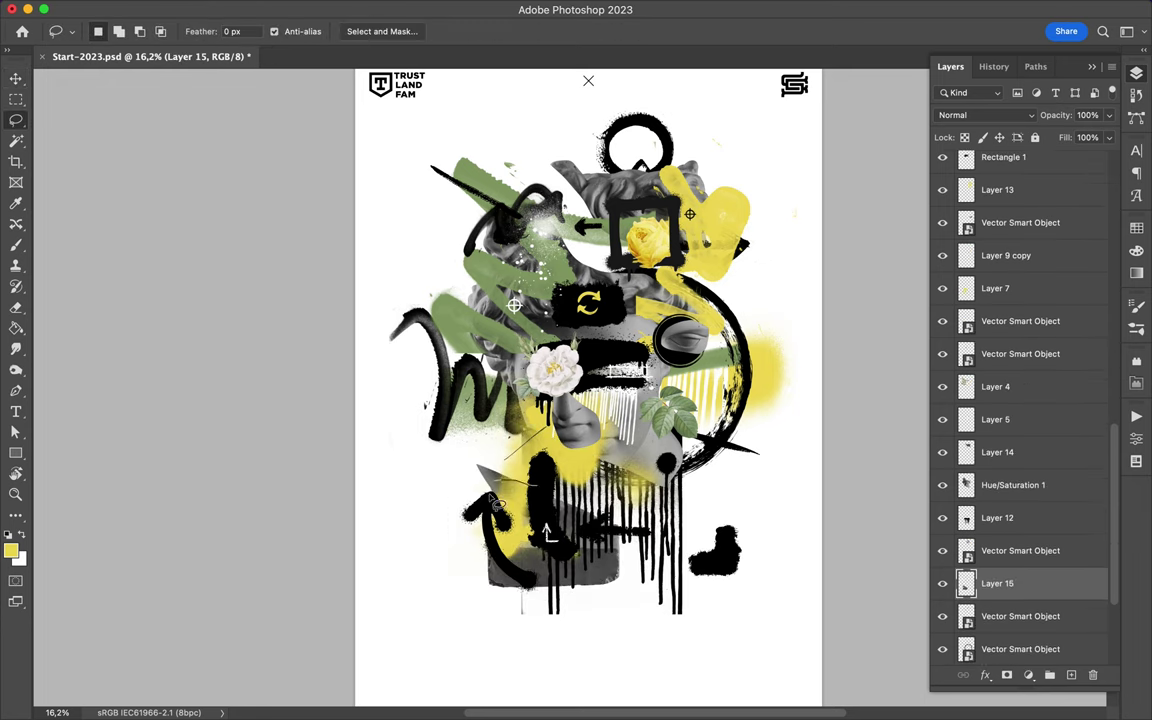
pyautogui.press('v')
pyautogui.hotkey('alt', ']')
pyautogui.hotkey('alt', ']')
pyautogui.hotkey('alt', ']')
pyautogui.press('l')
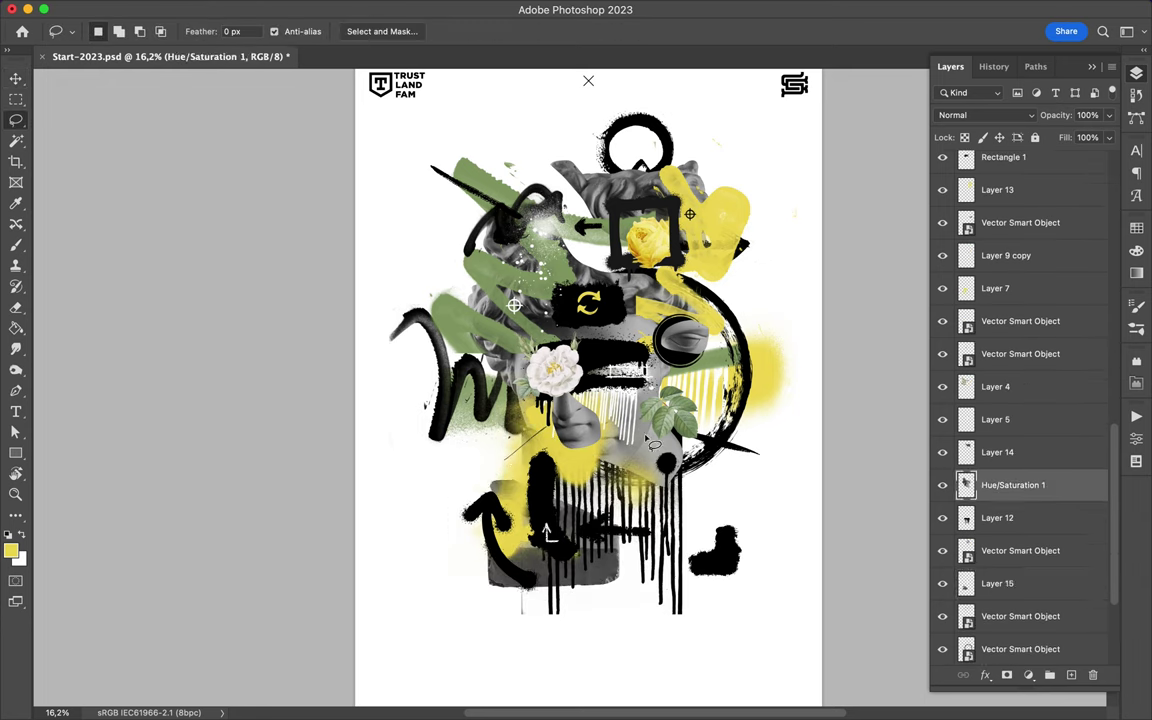
pyautogui.hotkey('ctrl', 'j')
pyautogui.press('v')
pyautogui.moveTo(997, 484); pyautogui.dragTo(997, 190)
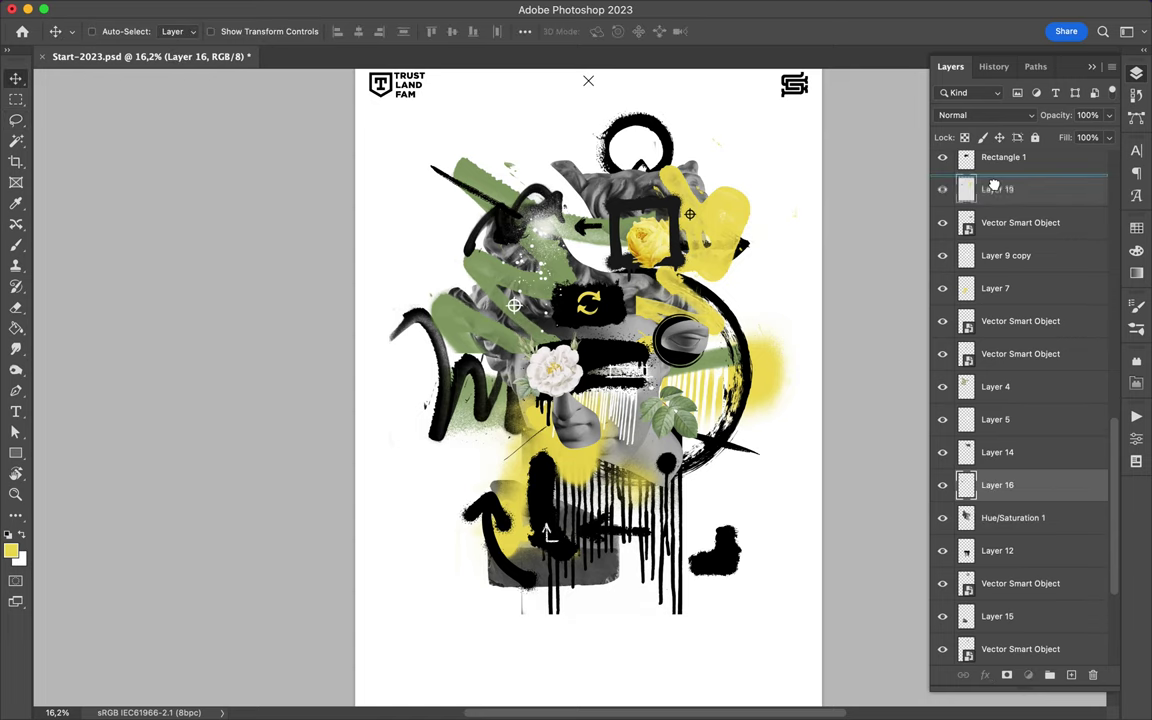
pyautogui.moveTo(460, 300)
pyautogui.mouseDown()
pyautogui.moveTo(495, 366)
pyautogui.moveTo(470, 318)
pyautogui.mouseUp()
# Copy a third bust area to Layer 17 below Rectangle 1 and position it upper right
pyautogui.keyDown('ctrl'); pyautogui.click(632, 330); pyautogui.keyUp('ctrl')
pyautogui.press('l')
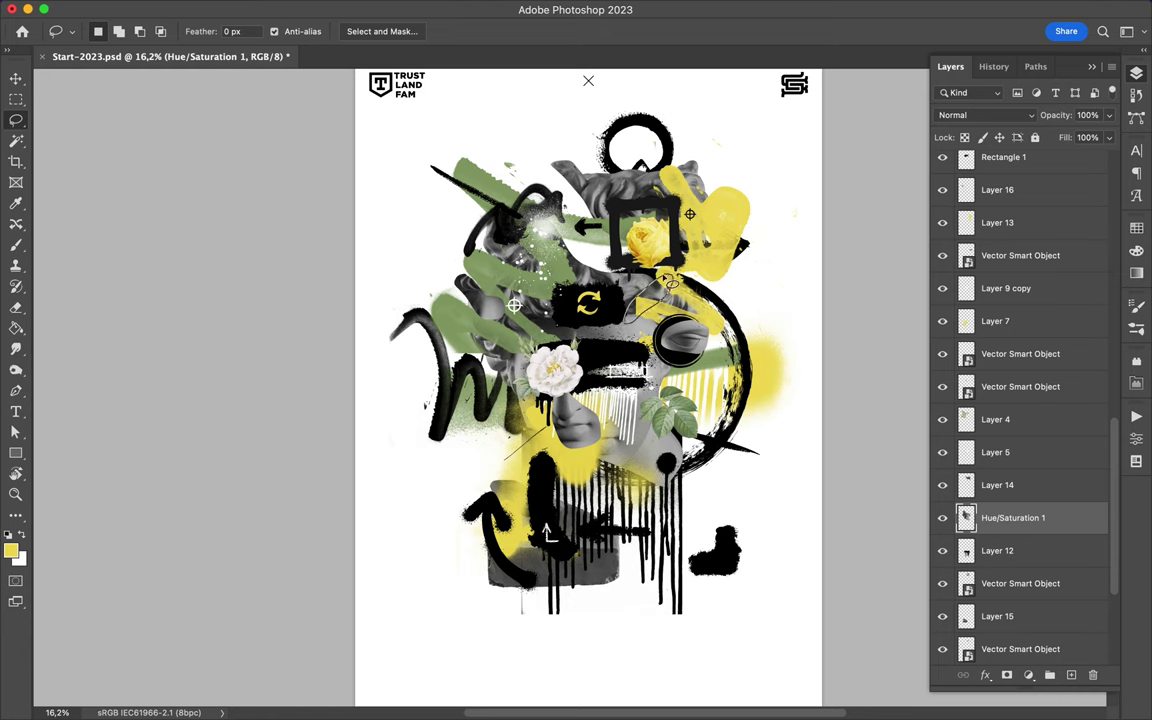
pyautogui.hotkey('ctrl', 'j')
pyautogui.press('v')
pyautogui.moveTo(997, 517); pyautogui.dragTo(997, 190)
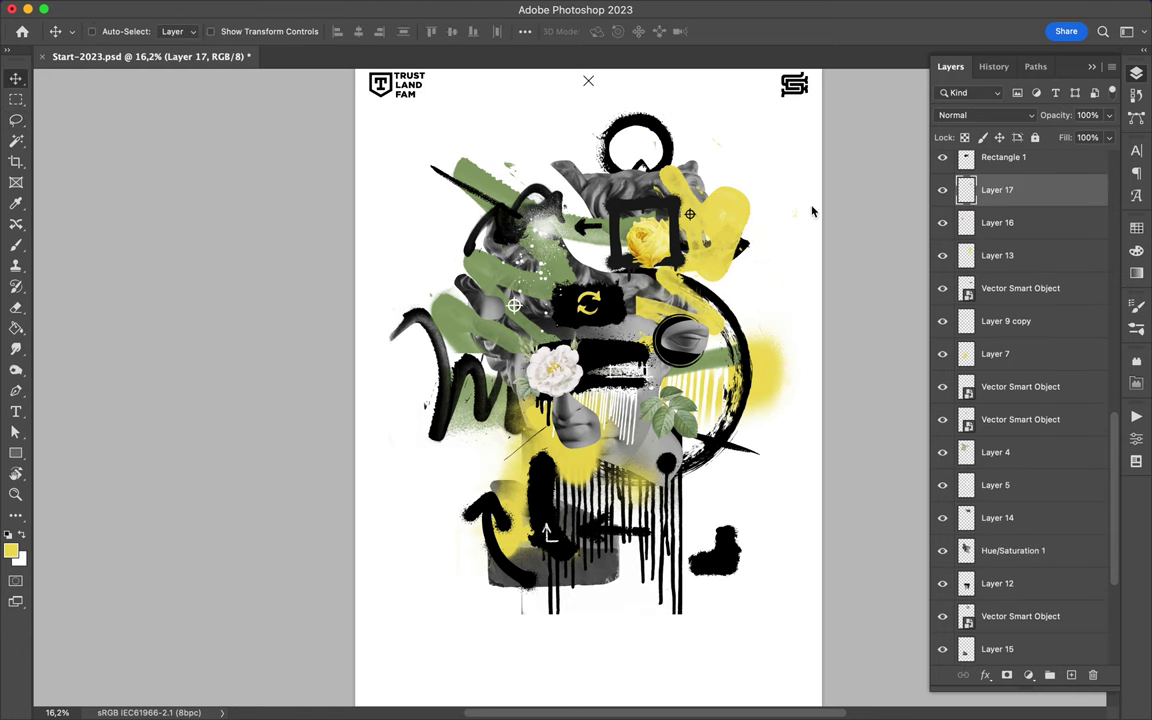
pyautogui.moveTo(812, 211); pyautogui.dragTo(740, 234)
pyautogui.scroll(-2, 630, 500)
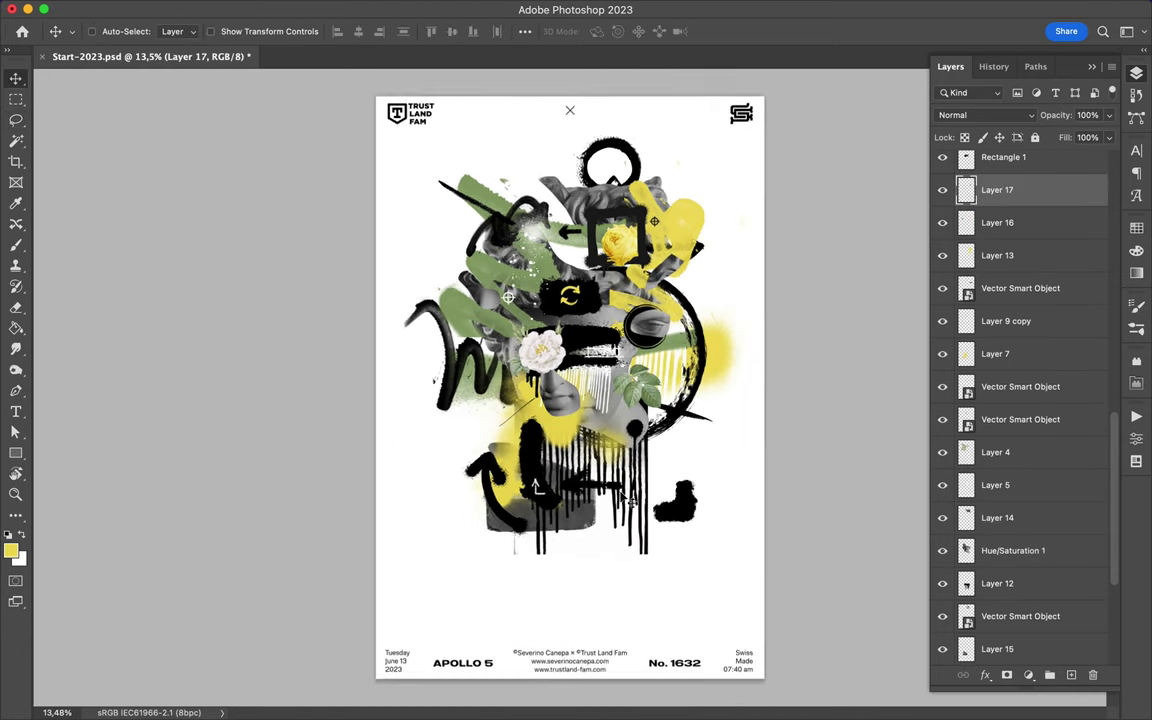
# Hide the layout group and scale all artwork layers to 111.65%, nudging them slightly down
pyautogui.scroll(5, 1040, 300)
pyautogui.click(942, 160)
pyautogui.click(1020, 203)
pyautogui.scroll(-10, 995, 500)
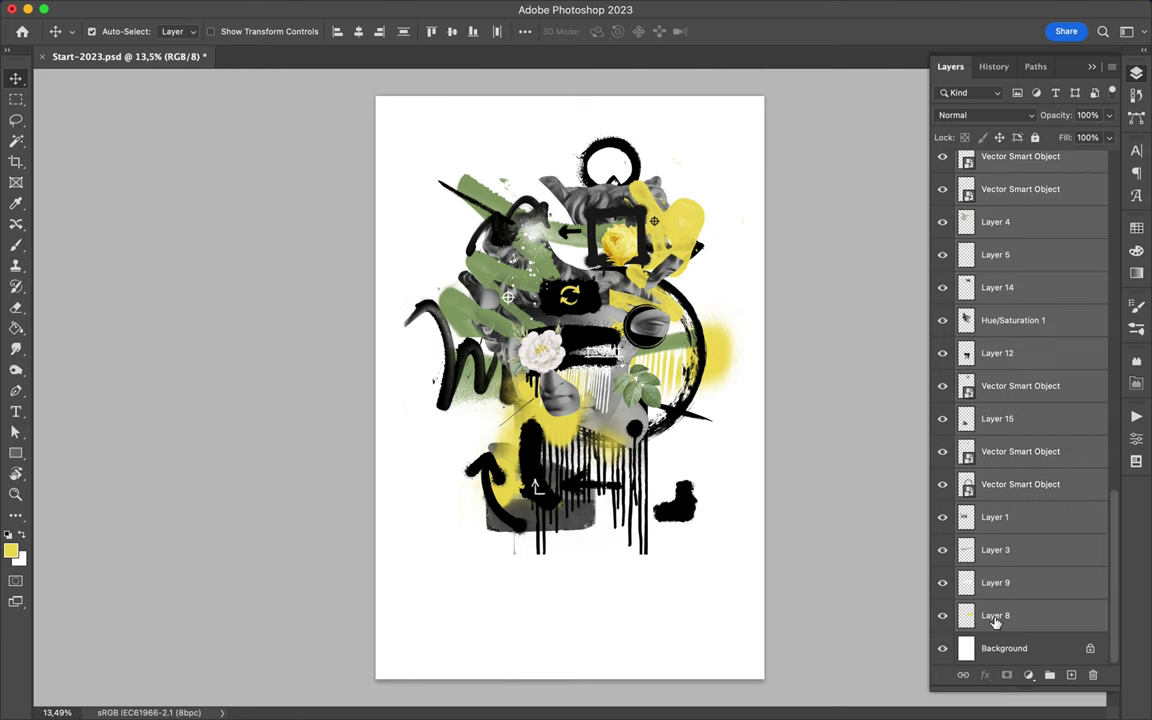
pyautogui.hotkey('ctrl', 't')
pyautogui.moveTo(572, 553); pyautogui.dragTo(574, 601)
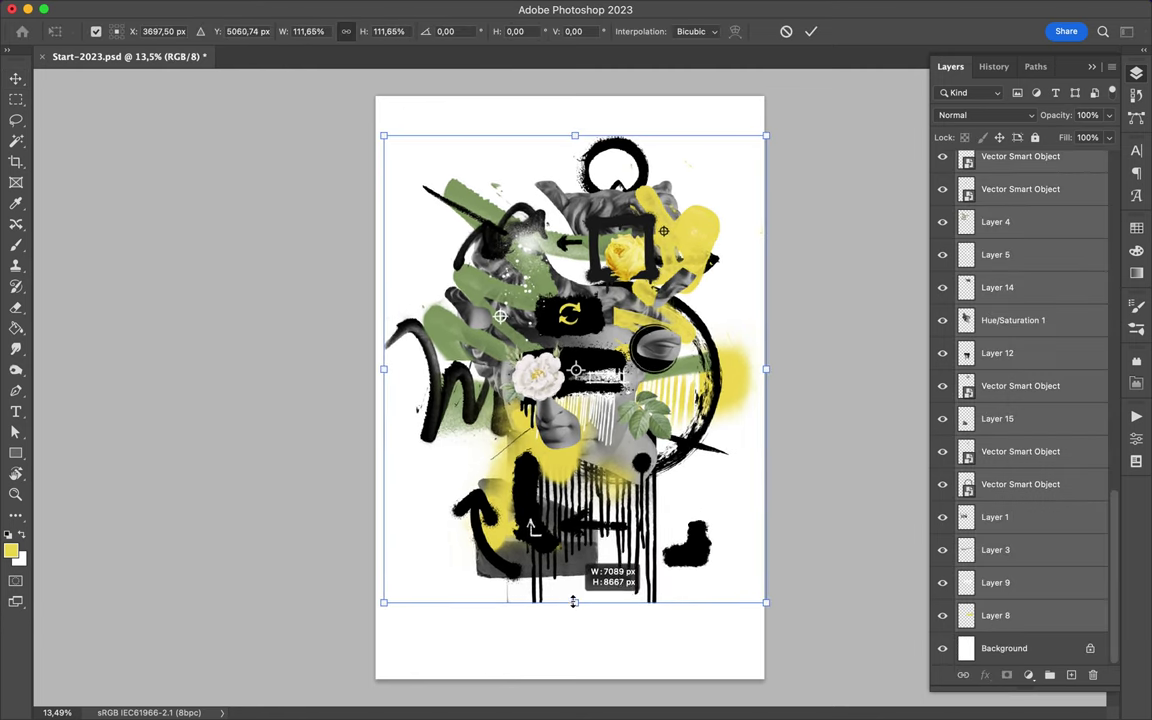
pyautogui.moveTo(599, 438); pyautogui.dragTo(601, 446)
pyautogui.press('Return')
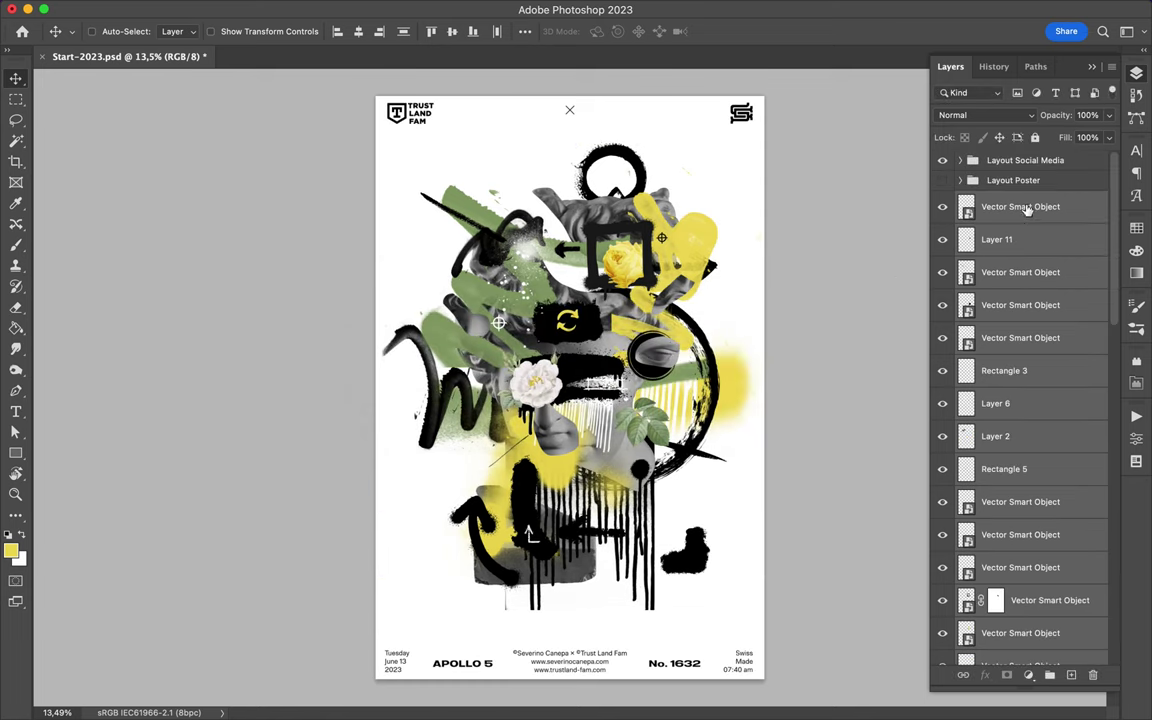
# Add a new top Layer 18 and expand the Subtle Grunge brush set
pyautogui.hotkey('ctrl', 'shift', 'alt', 'n')
pyautogui.press('b')
pyautogui.click(115, 31)
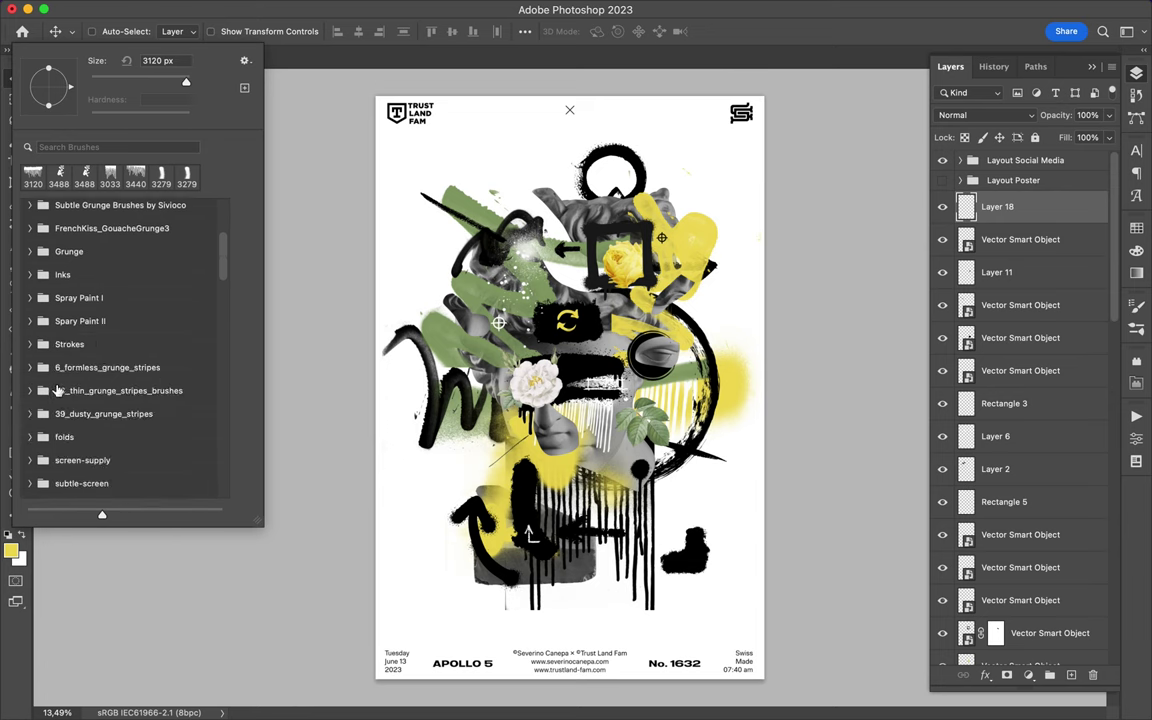
pyautogui.click(30, 205)
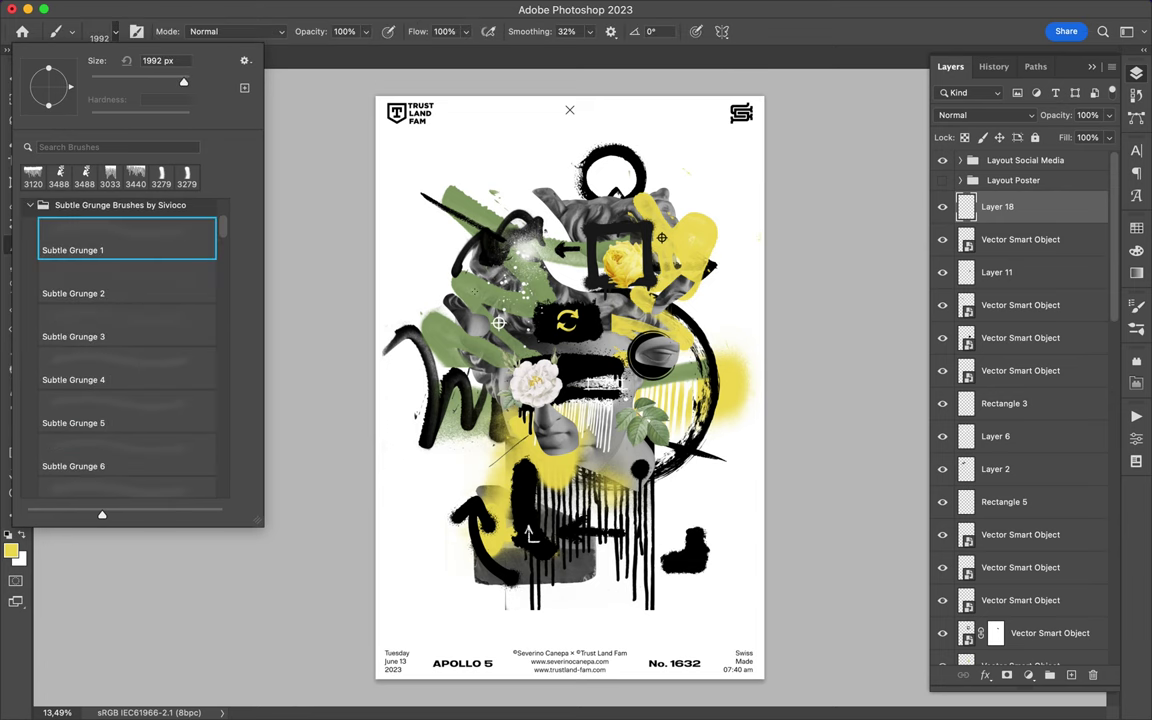
pyautogui.press('Return')
pyautogui.scroll(3, 568, 314)
# Select the Subtle Grunge 3 brush and save the poster
pyautogui.click(115, 31)
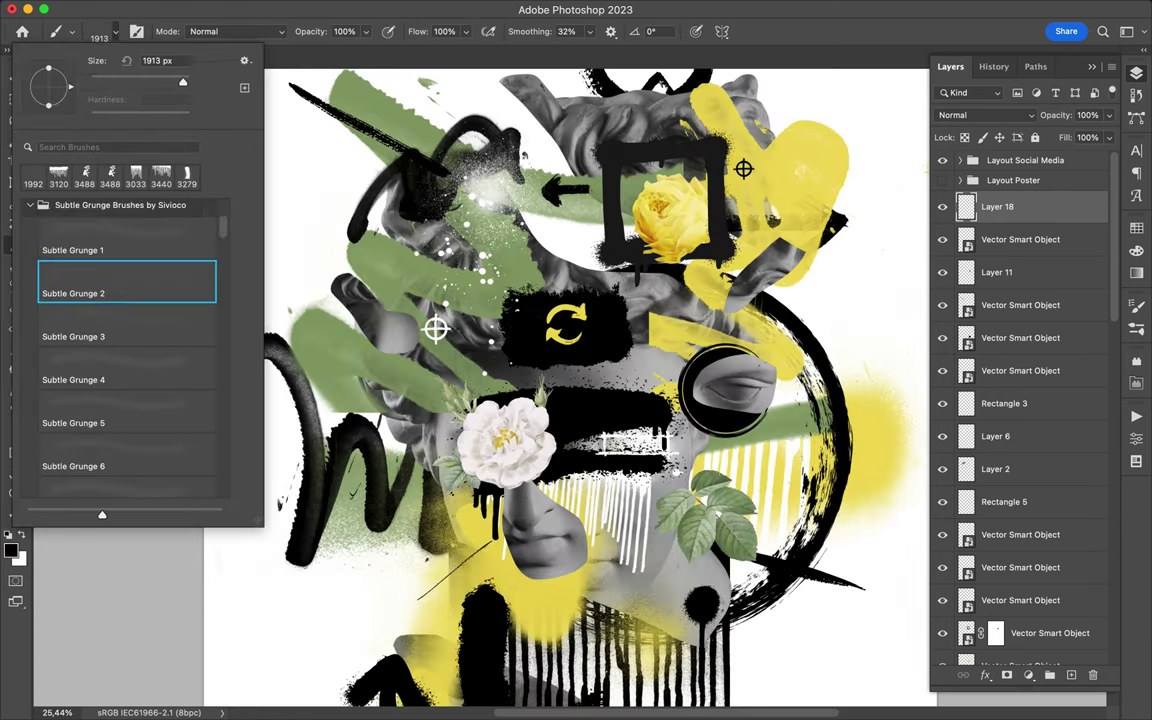
pyautogui.click(115, 31)
pyautogui.press('.')
pyautogui.press('Return')
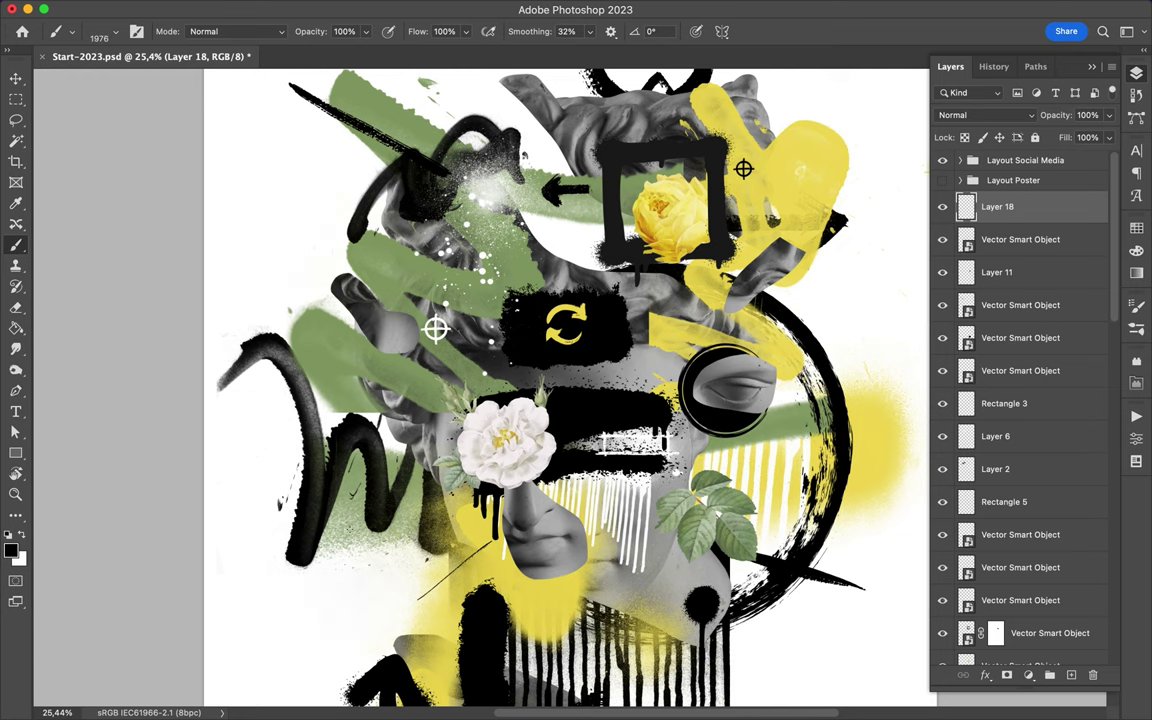
pyautogui.press('super+s')
pyautogui.click(742, 7)
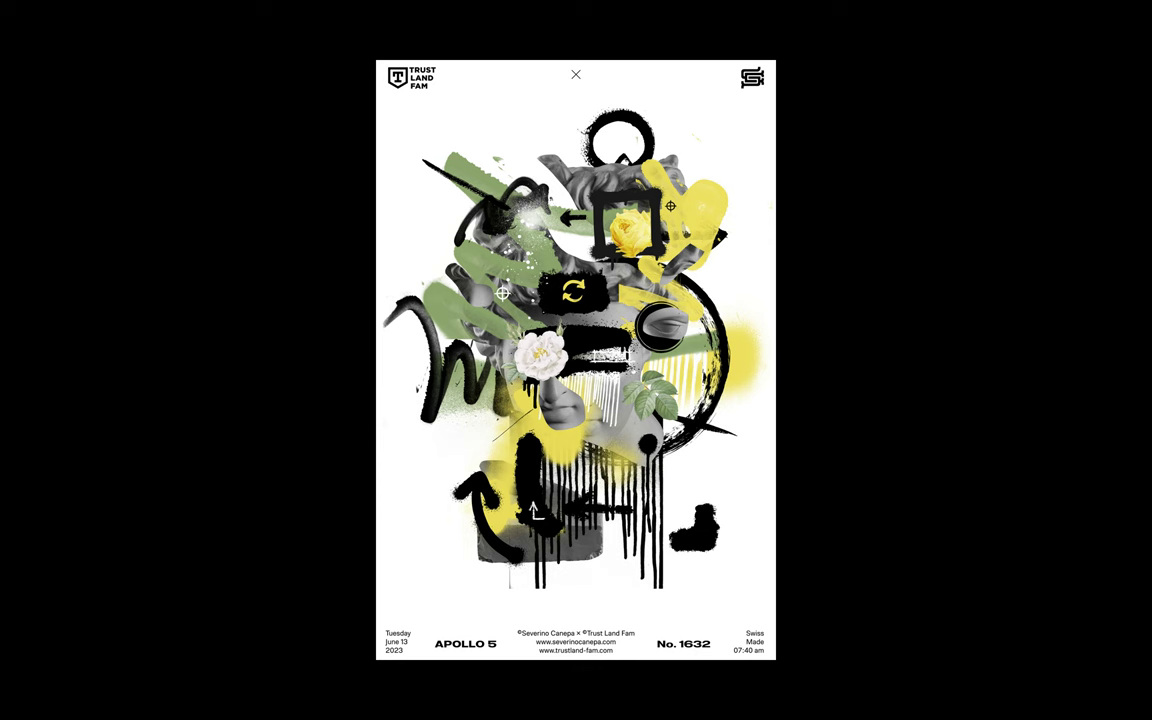